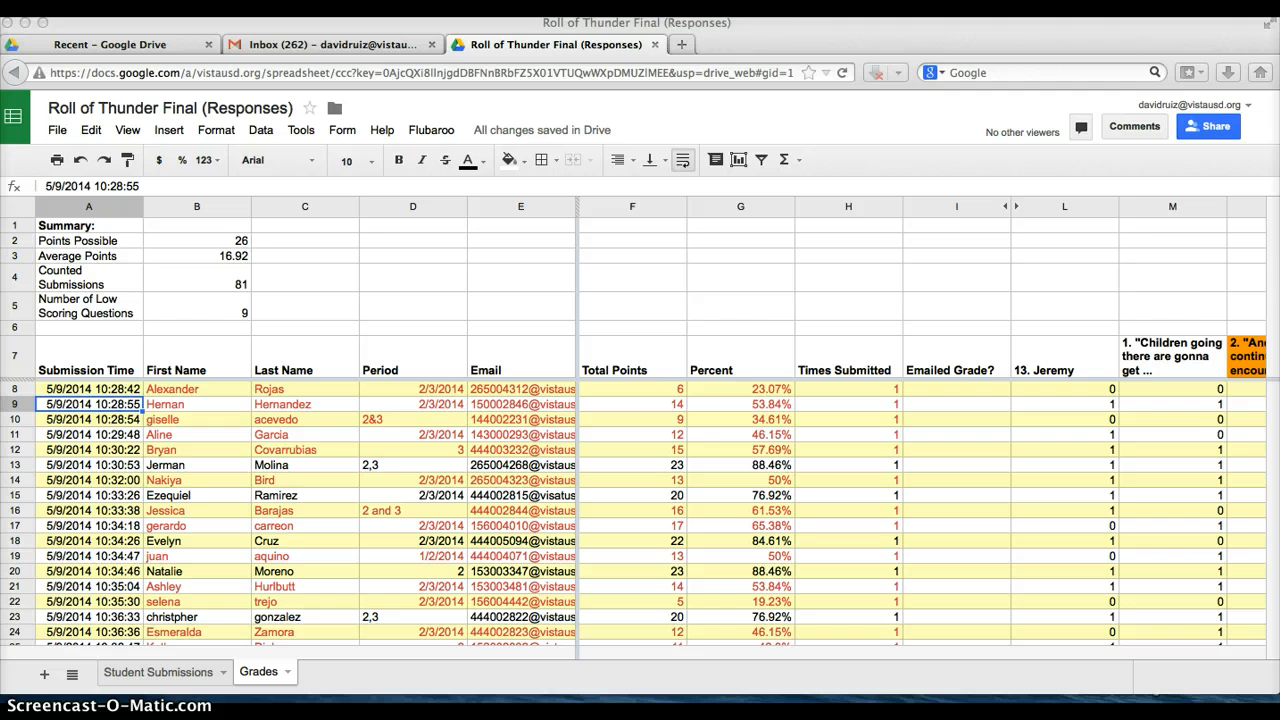
Add three new blank sheets to the Roll of Thunder Final (Responses) spreadsheet
click(44, 678)
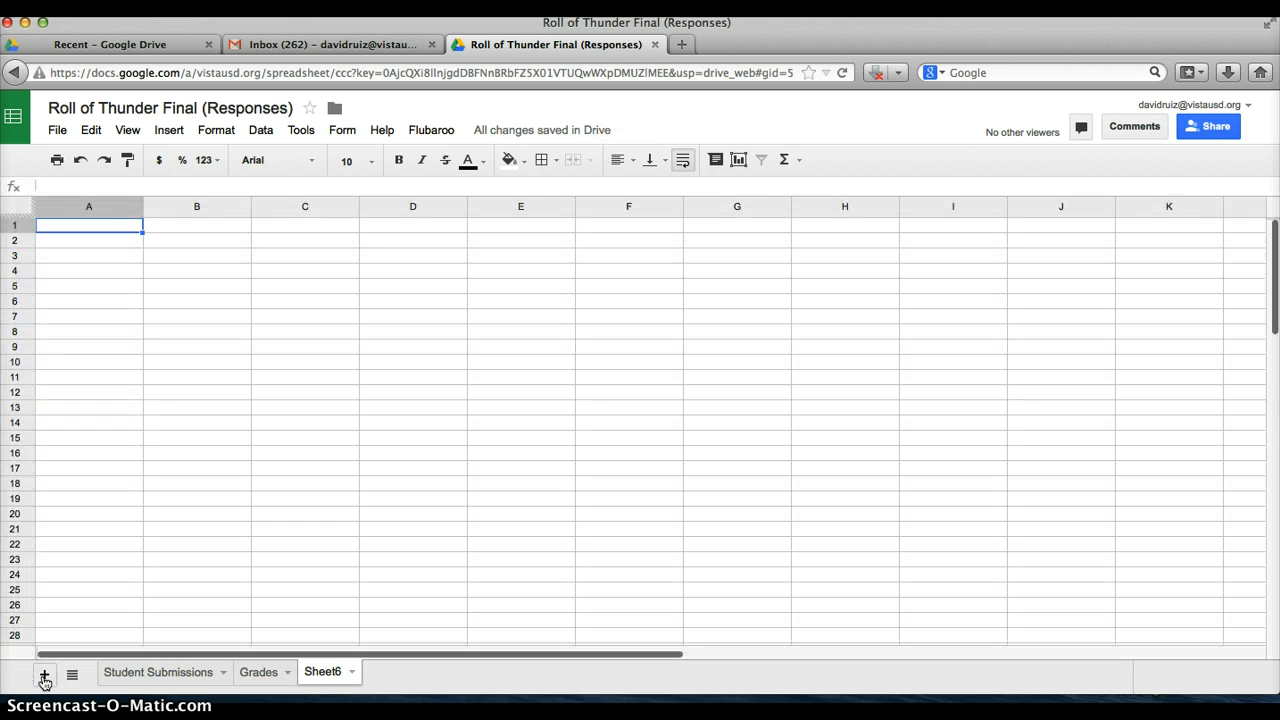
click(44, 678)
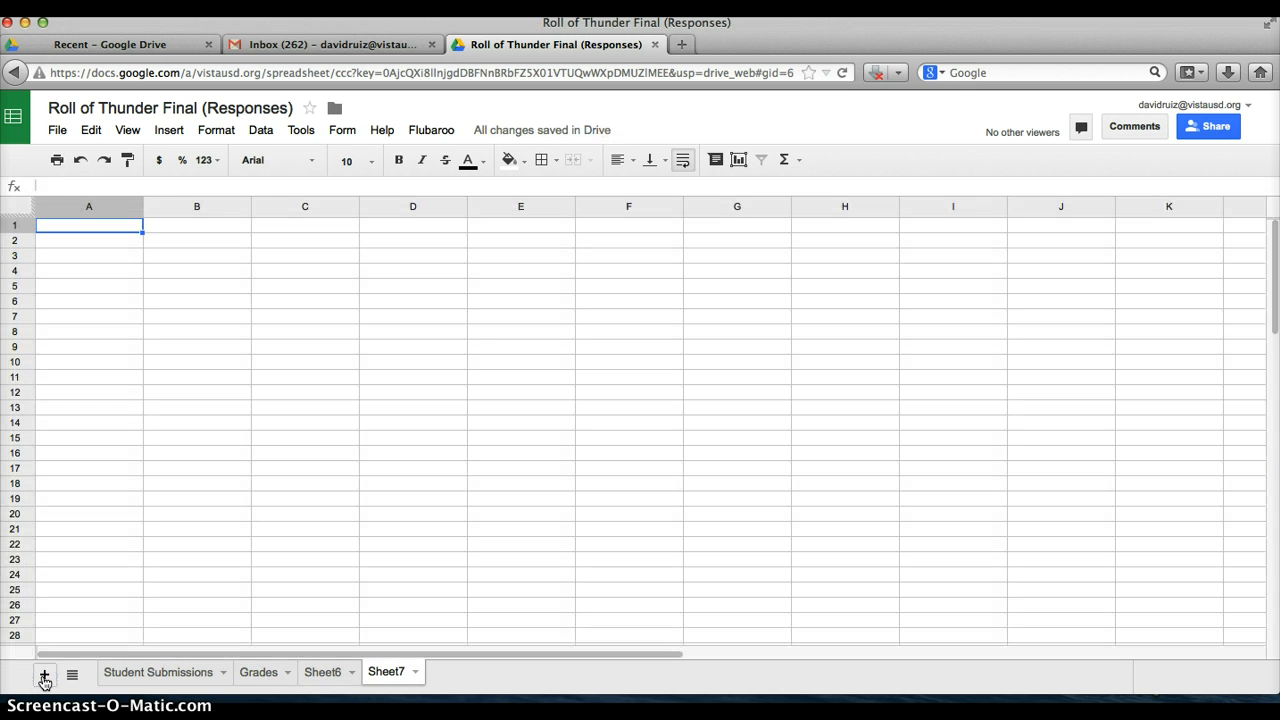
click(44, 678)
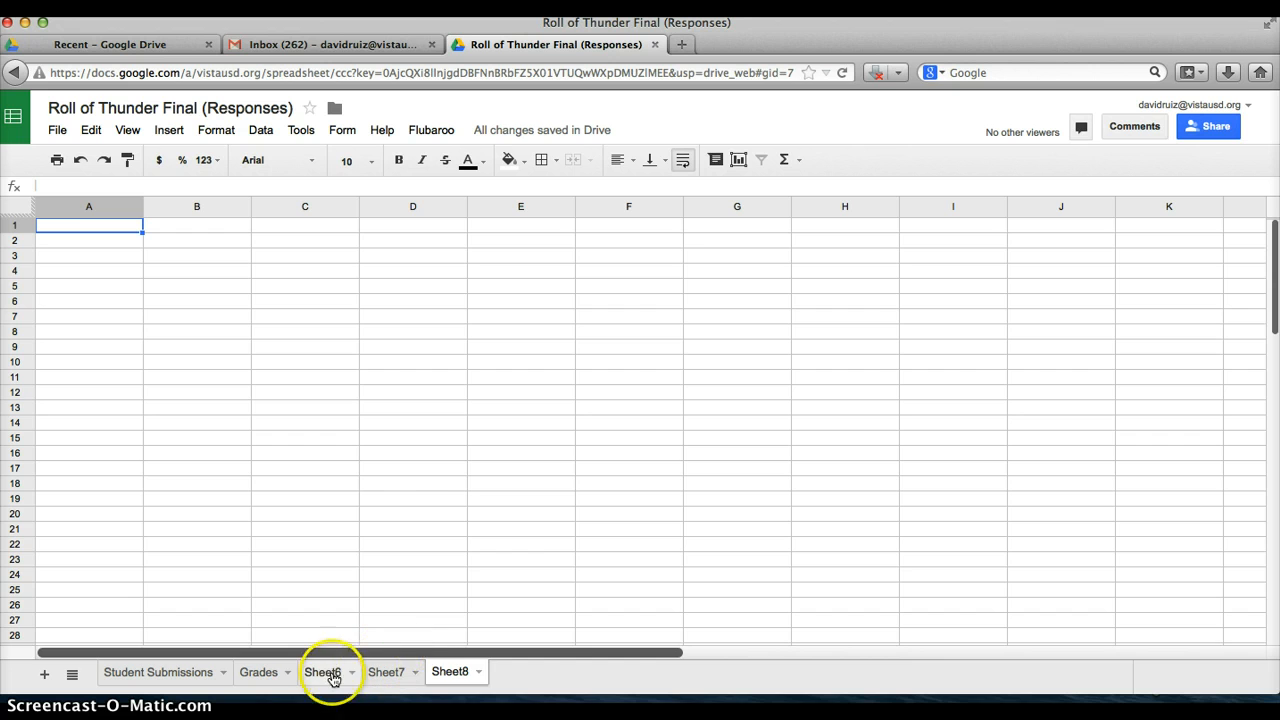
Rename Sheet6 as "per 2-3"
click(326, 673)
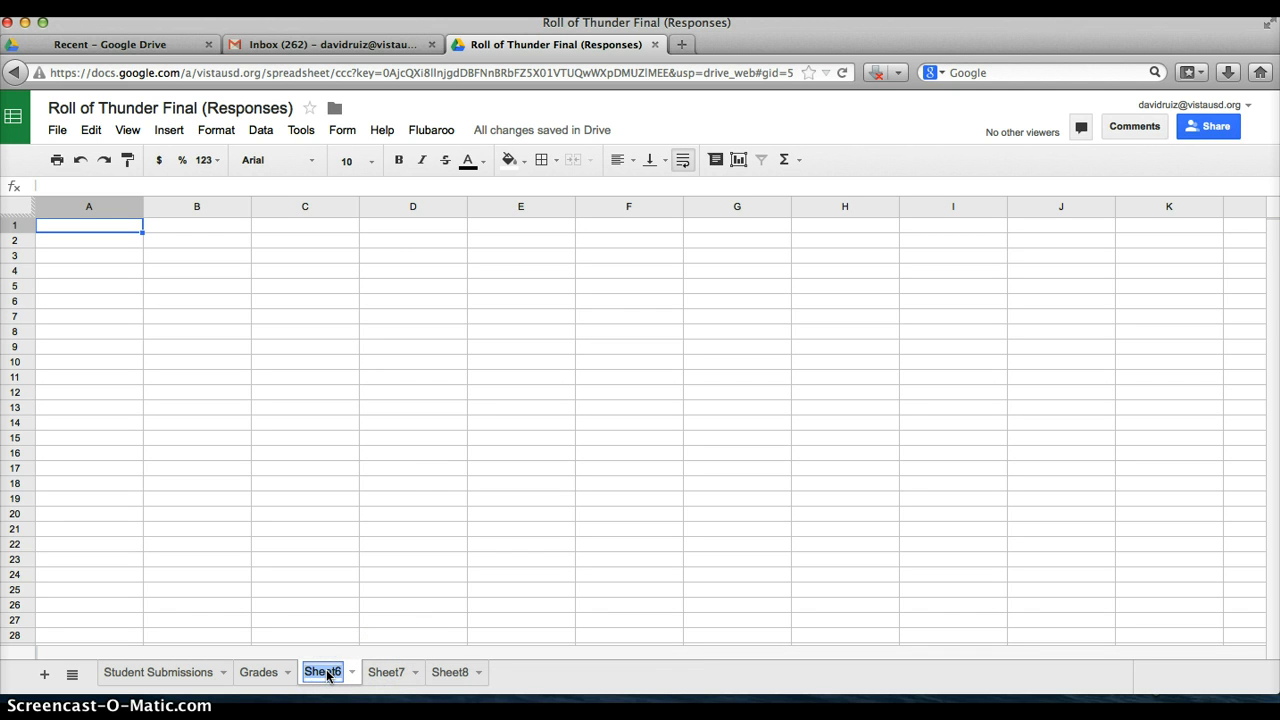
text(per)
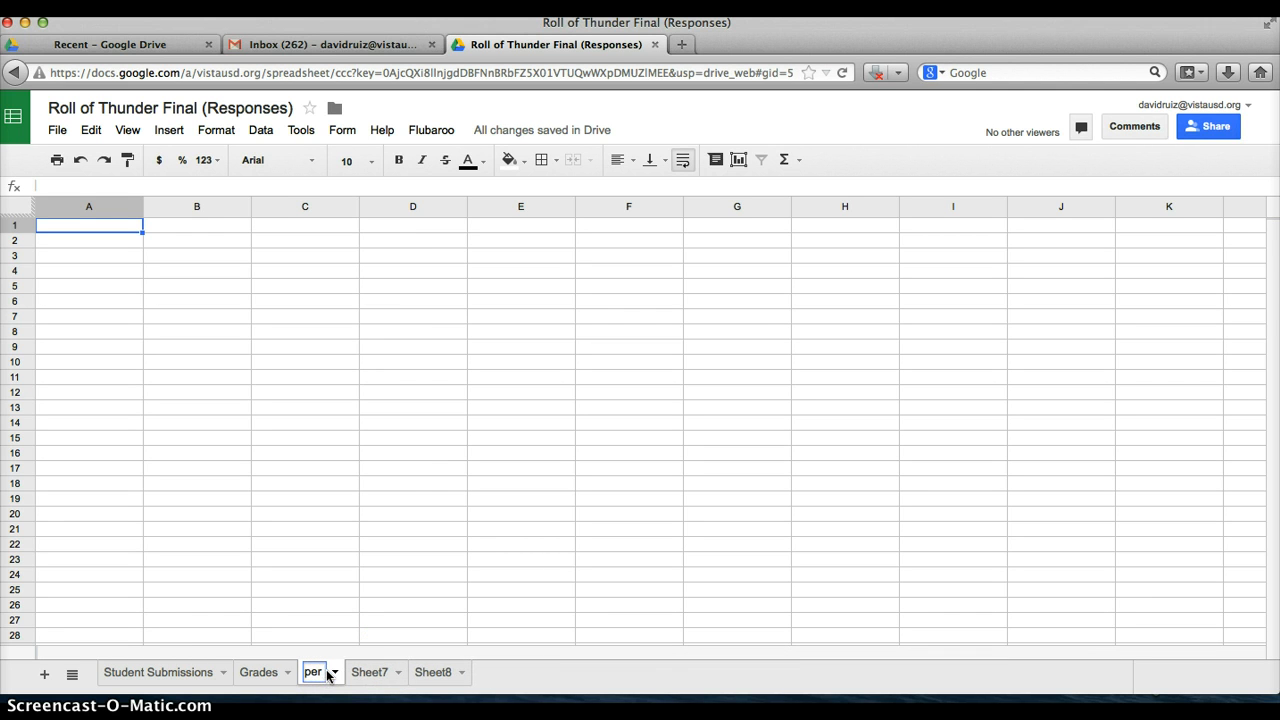
text( 2-3)
Rename Sheet7 as "per 4-5"
click(390, 672)
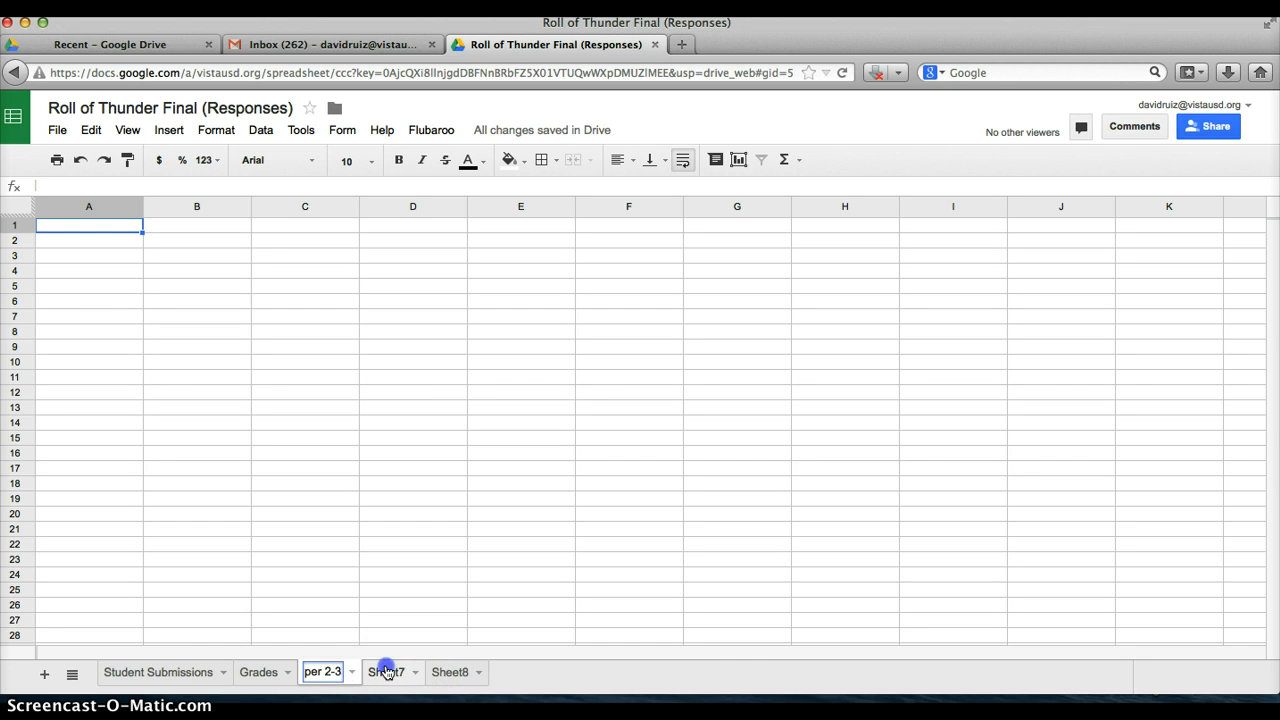
double_click(386, 677)
text(p)
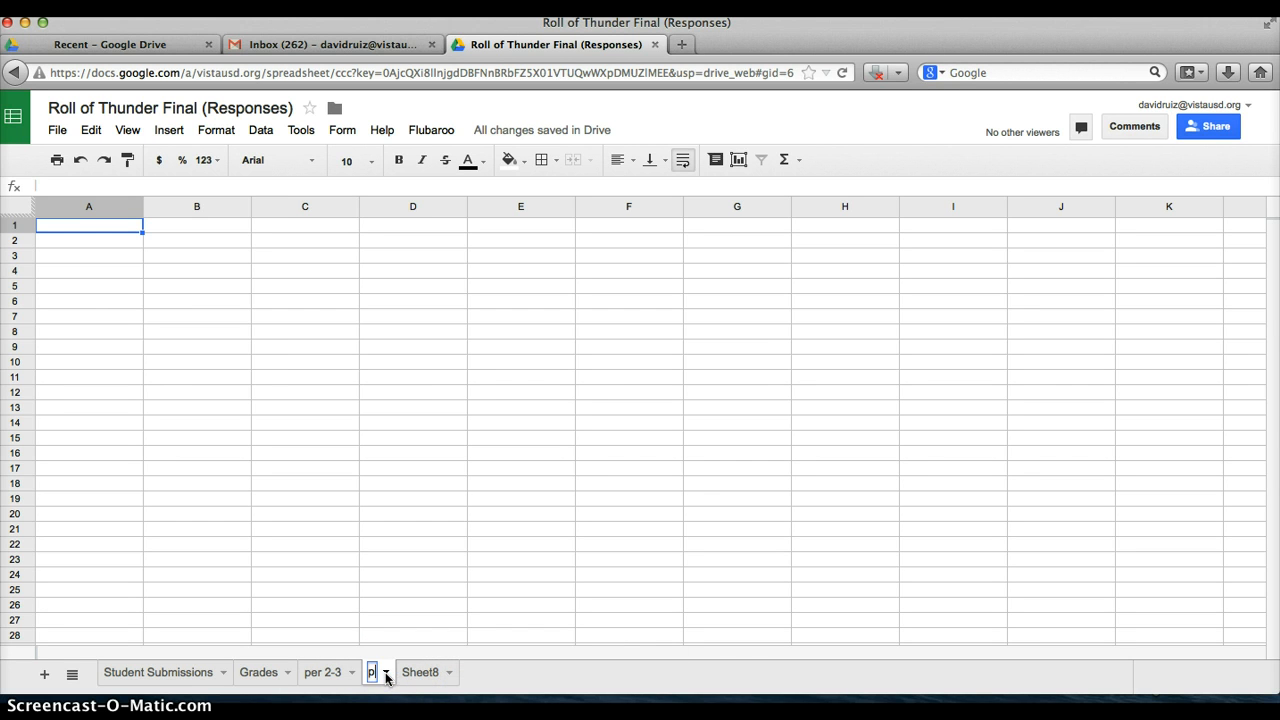
text(er 4-5)
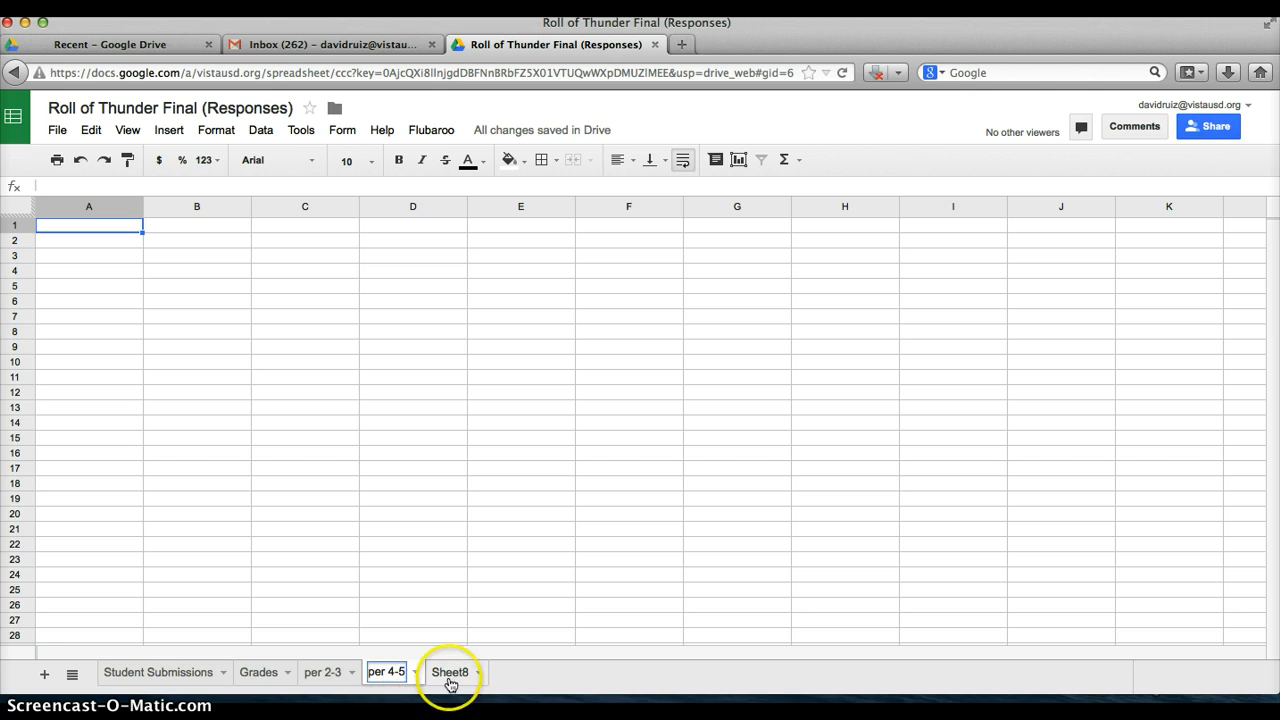
Rename Sheet8 as "per 8-9"
click(447, 674)
double_click(447, 677)
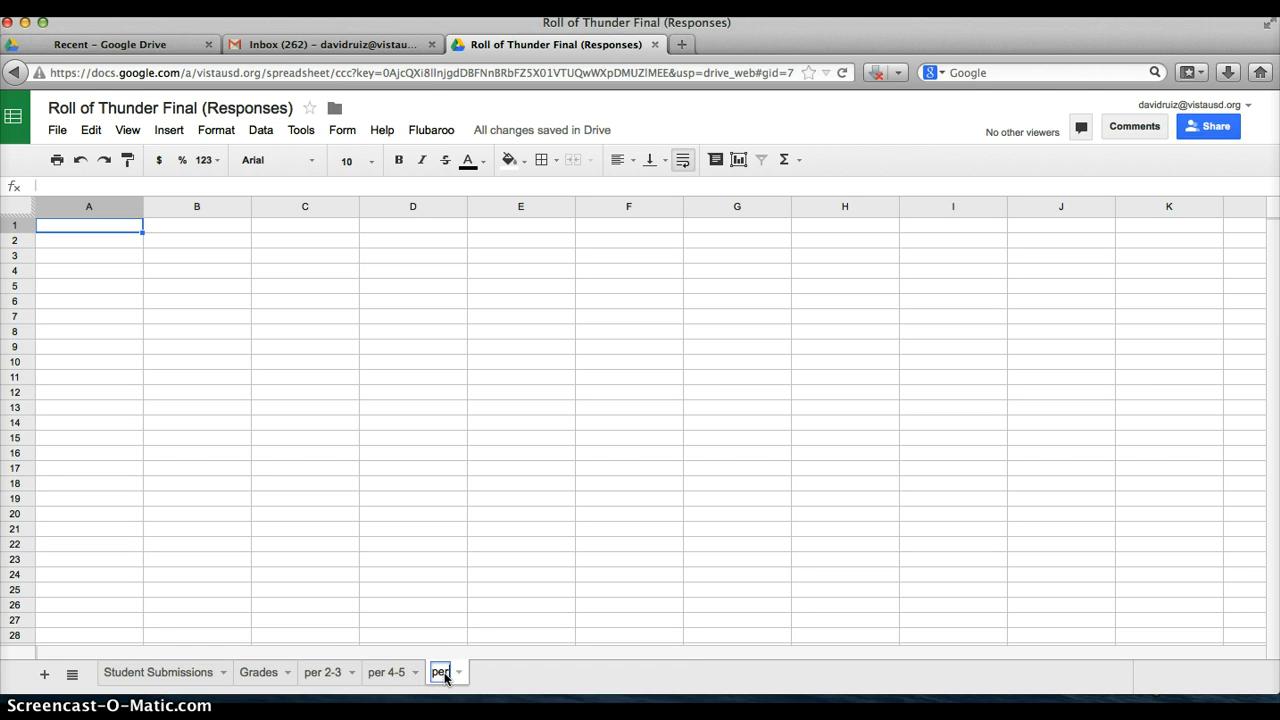
text(per 8-9)
Open the Student Submissions sheet and go to the first student's response in row 2
click(163, 675)
scroll(149, 529, up, 10)
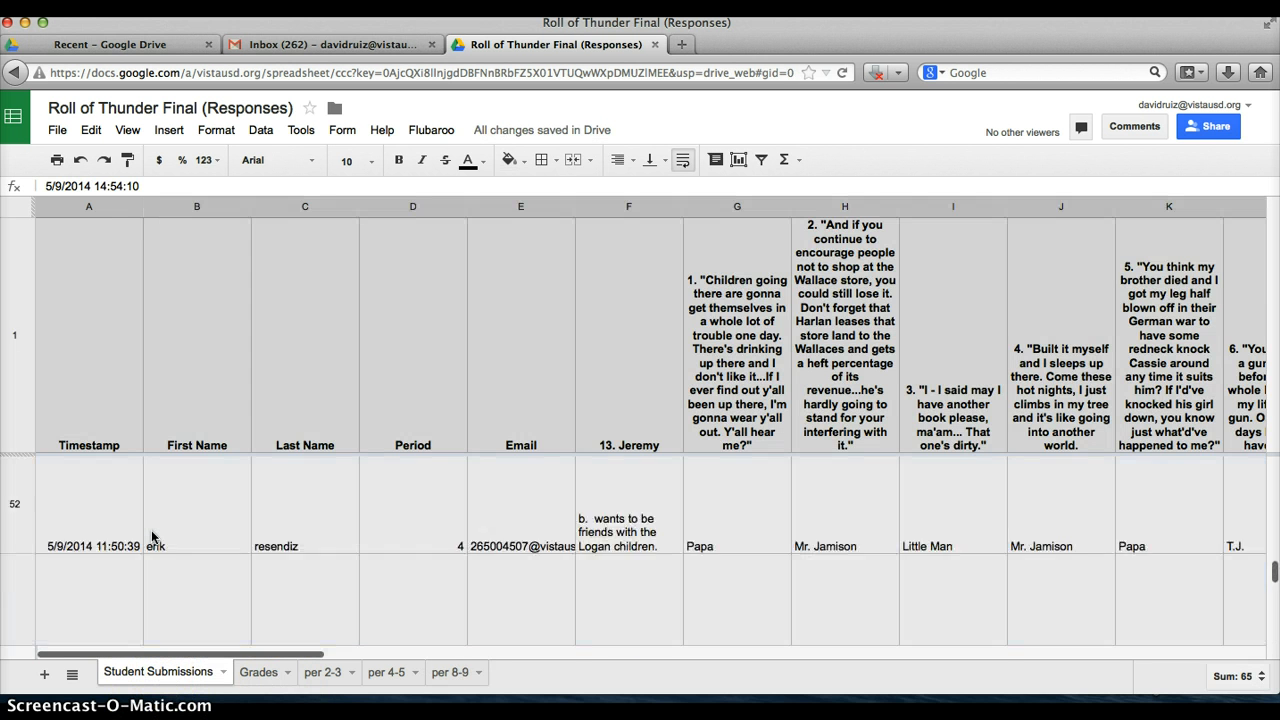
scroll(157, 540, right, 1)
scroll(151, 530, up, 5)
scroll(151, 530, left, 1)
click(68, 512)
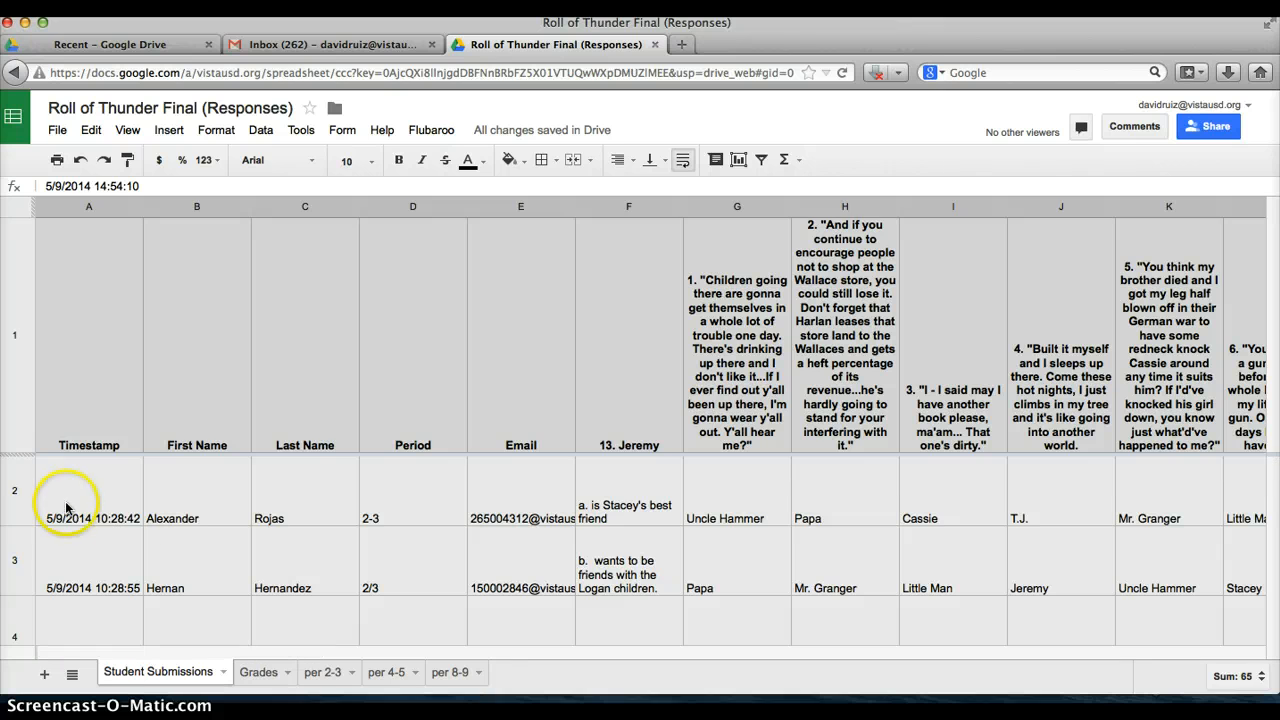
key(Tab)
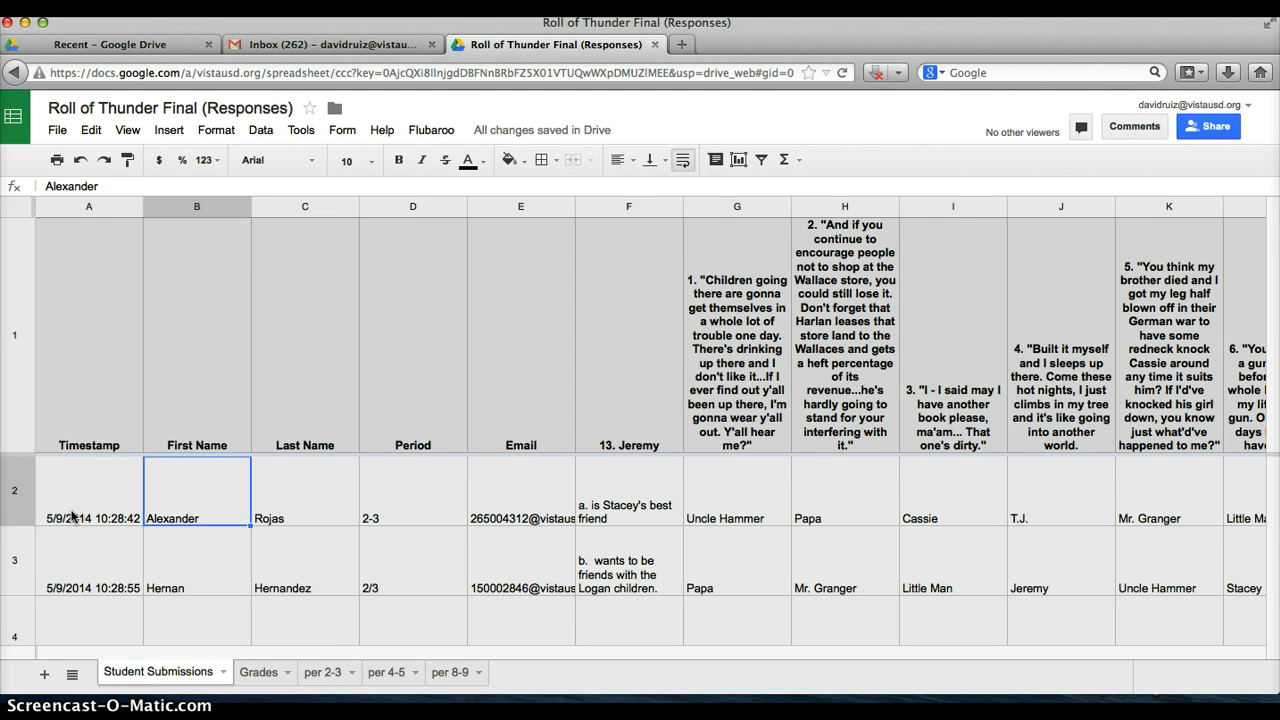
key(shift+Right)
key(shift+Right)
key(shift+Right)
key(shift+Right)
key(shift+Right)
key(shift+Right)
key(shift+Right)
key(shift+Right)
key(shift+Right)
key(shift+Right)
key(shift+Right)
key(shift+Right)
key(shift+Right)
key(shift+Right)
key(shift+Right)
key(shift+Right)
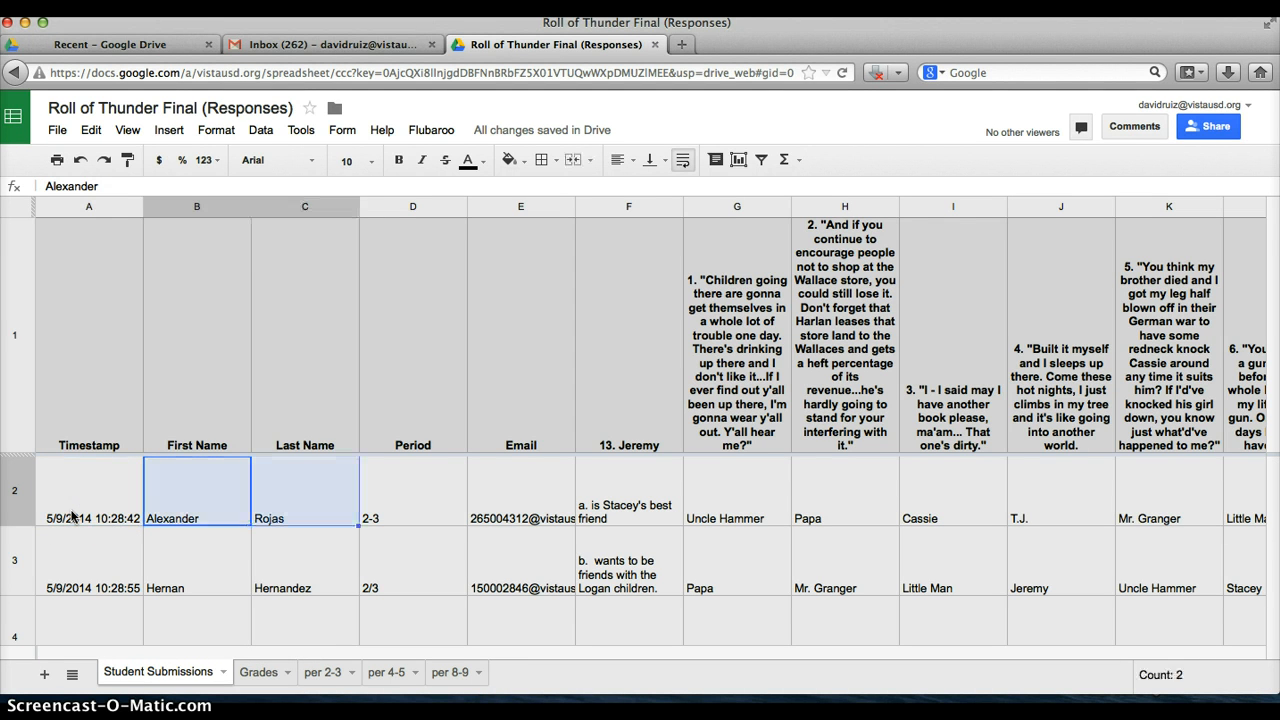
key(shift+Right)
key(shift+Right)
key(shift+Right)
key(shift+Right)
key(shift+Right)
key(shift+Right)
key(shift+Right)
key(shift+Right)
key(shift+Right)
key(shift+Right)
key(shift+Right)
key(shift+Right)
key(shift+Right)
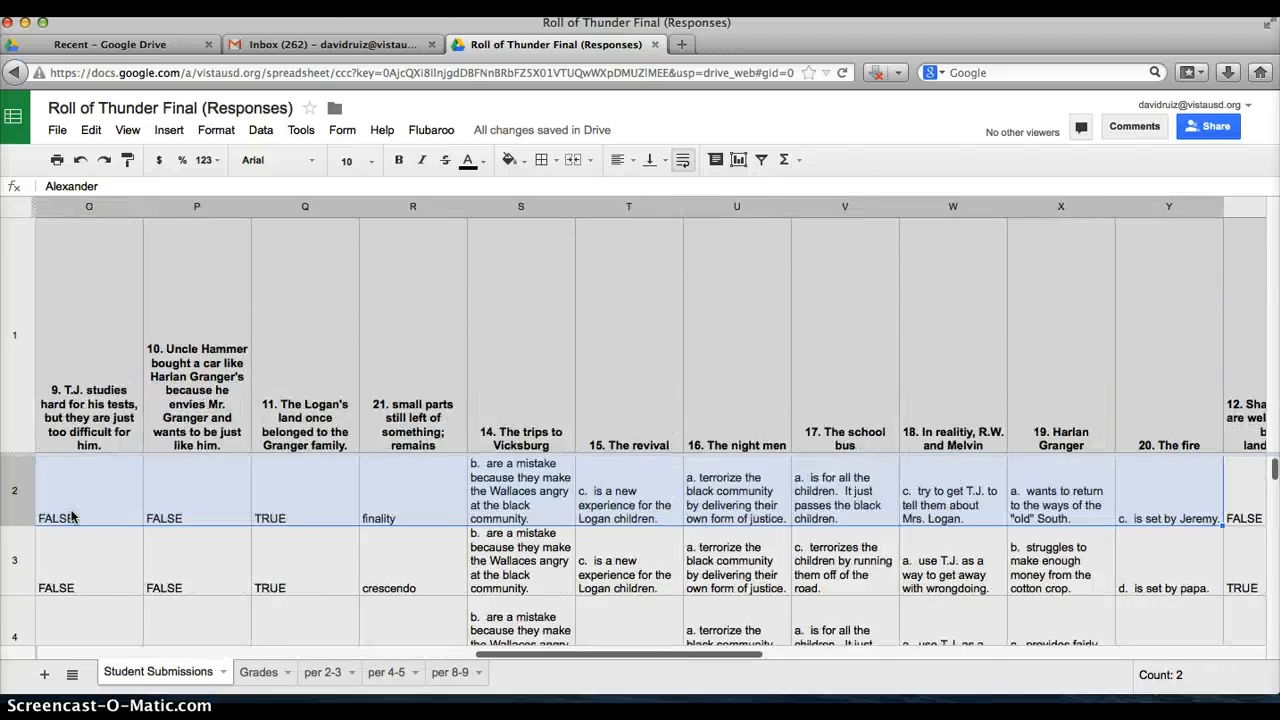
key(shift+Right)
key(shift+Right)
key(shift+Right)
key(shift+Right)
key(shift+Right)
key(shift+Right)
key(shift+Right)
key(shift+Right)
key(shift+Right)
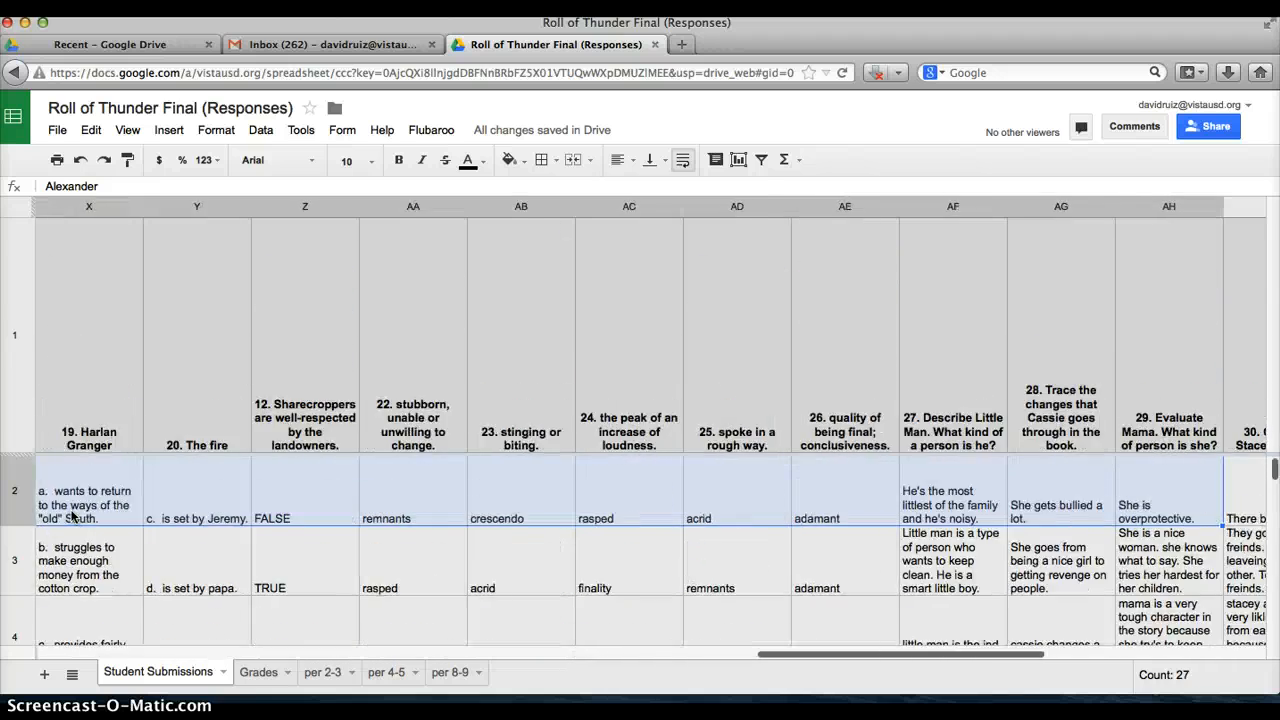
key(shift+Right)
key(shift+Right)
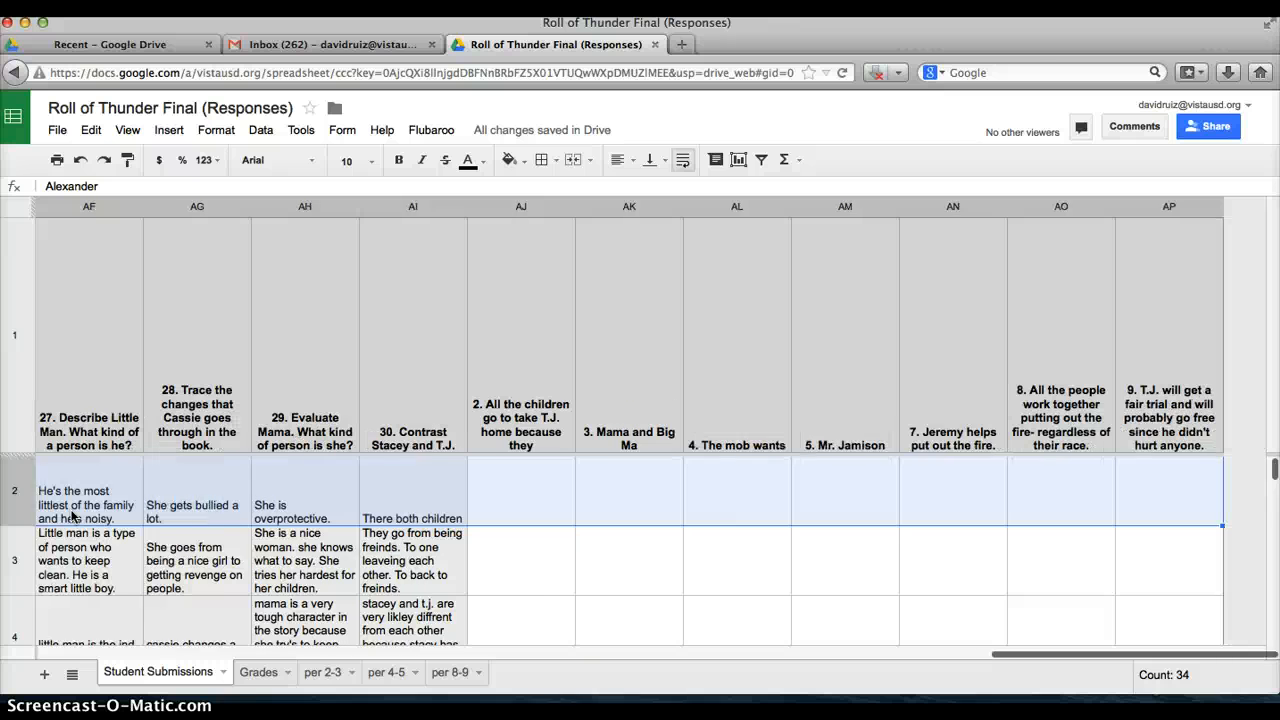
key(shift+Left)
key(shift+Left)
key(shift+Left)
key(shift+Left)
key(shift+Left)
key(shift+Left)
key(shift+Left)
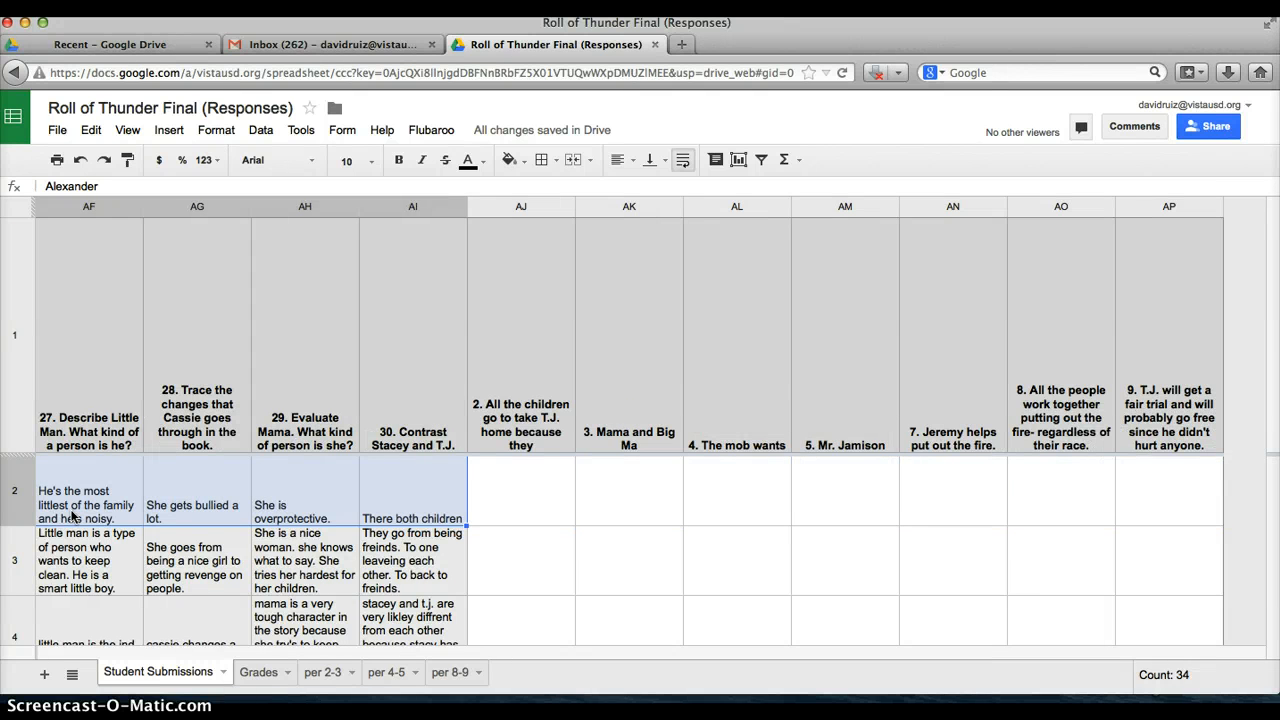
key(shift+Left)
key(shift+Right)
key(shift+Down)
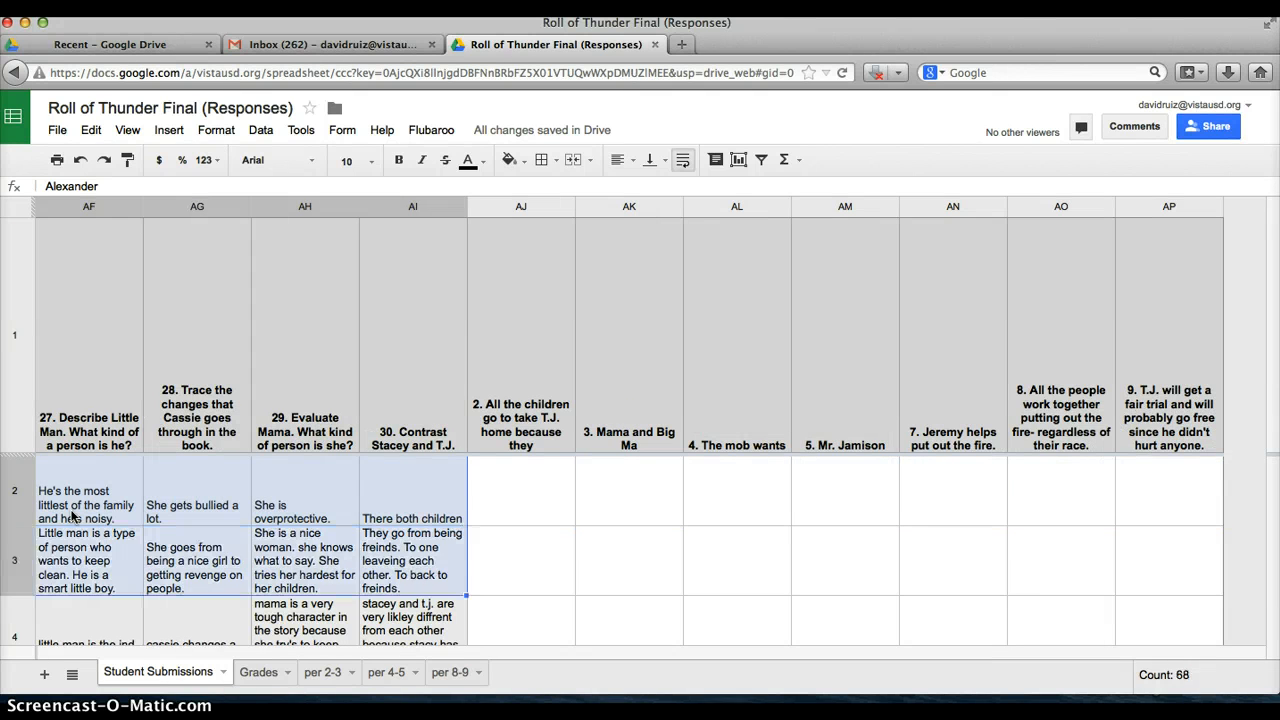
key(shift+Down)
key(shift+Down)
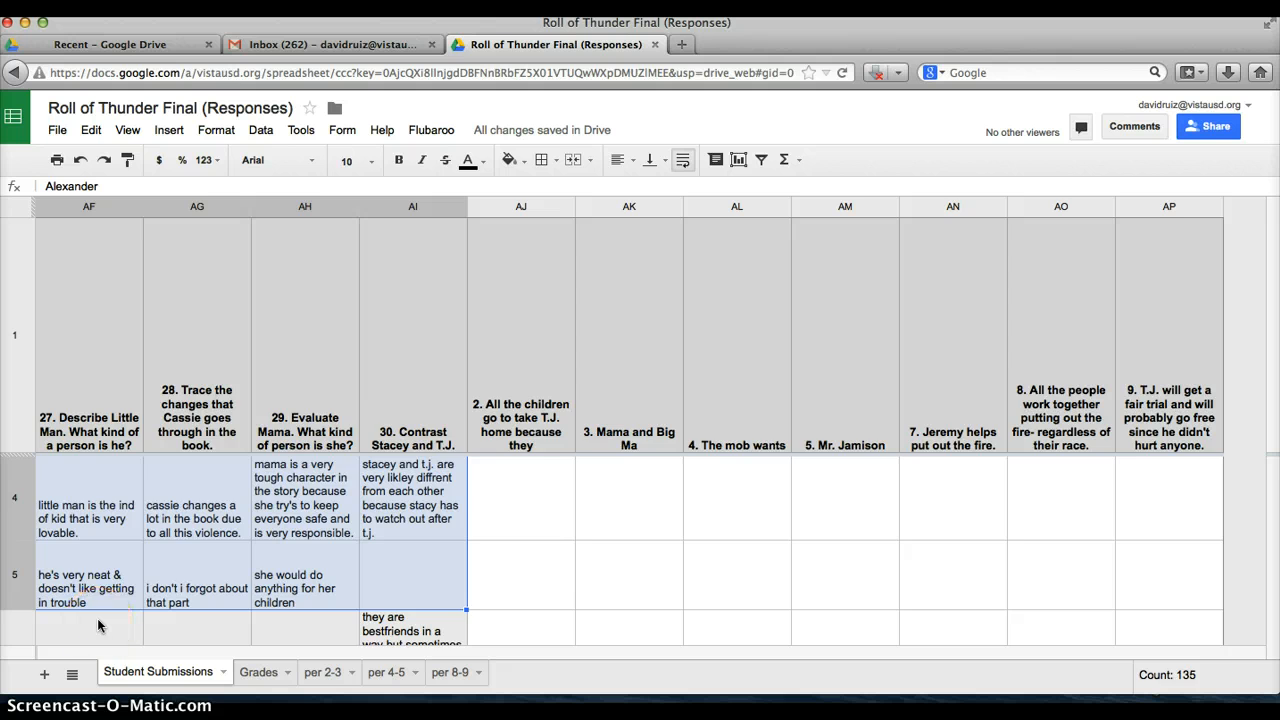
Select the First Name cells of the period 2-3 students, from row 2 down to row 29
key(ctrl+Home)
key(Right)
key(shift+Down)
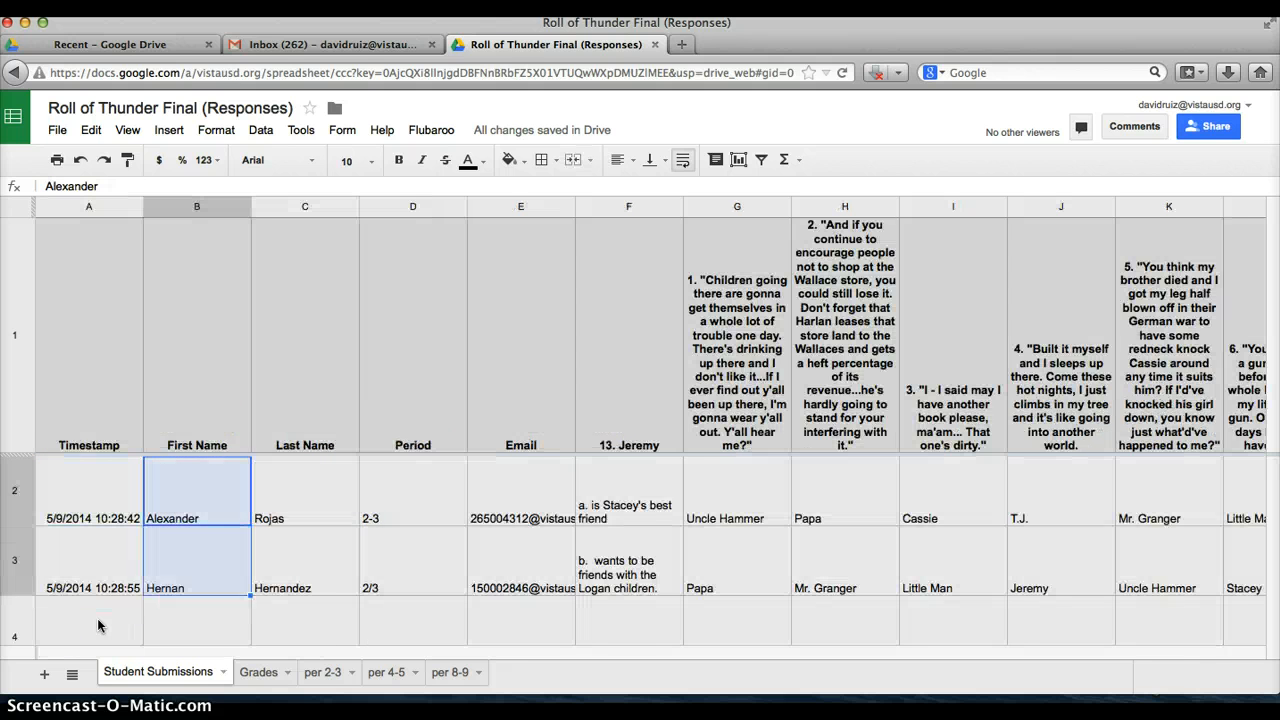
key(shift+Down)
key(shift+Down)
key(shift+Down)
key(shift+Down)
key(shift+Down)
key(shift+Down)
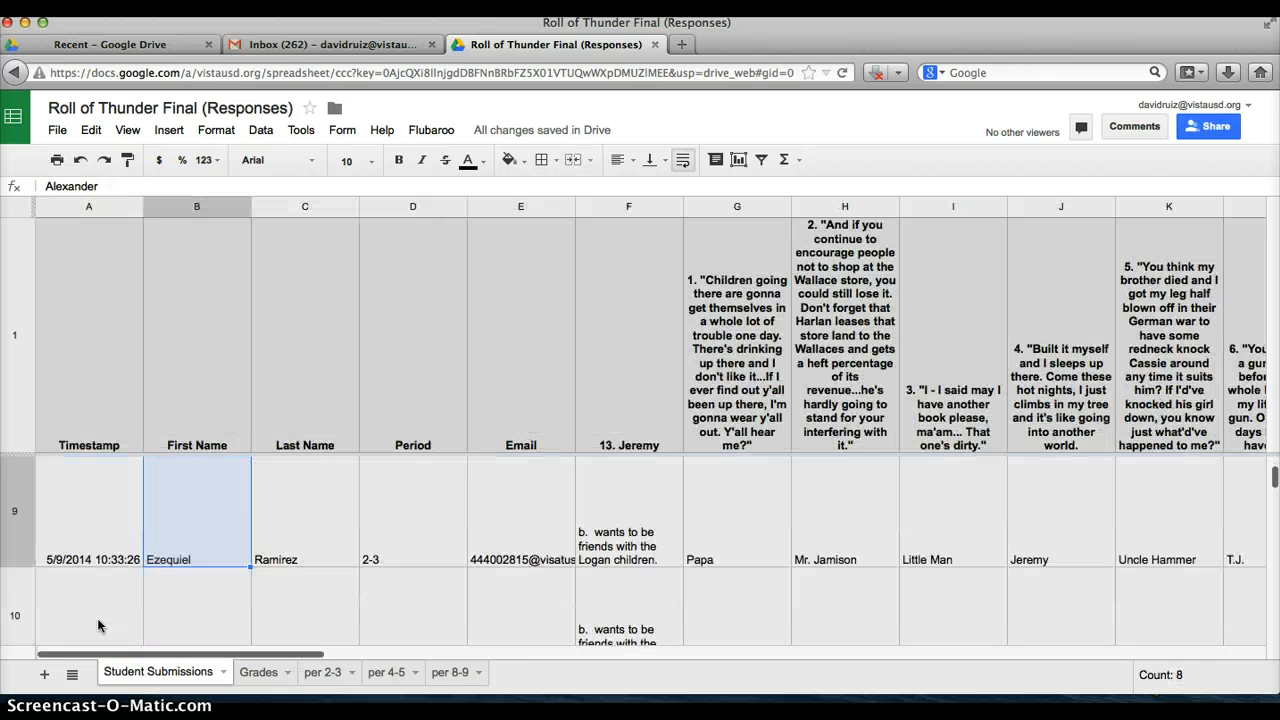
key(shift+Down)
key(shift+Down)
key(shift+Down)
key(shift+Down)
key(shift+Down)
key(shift+Down)
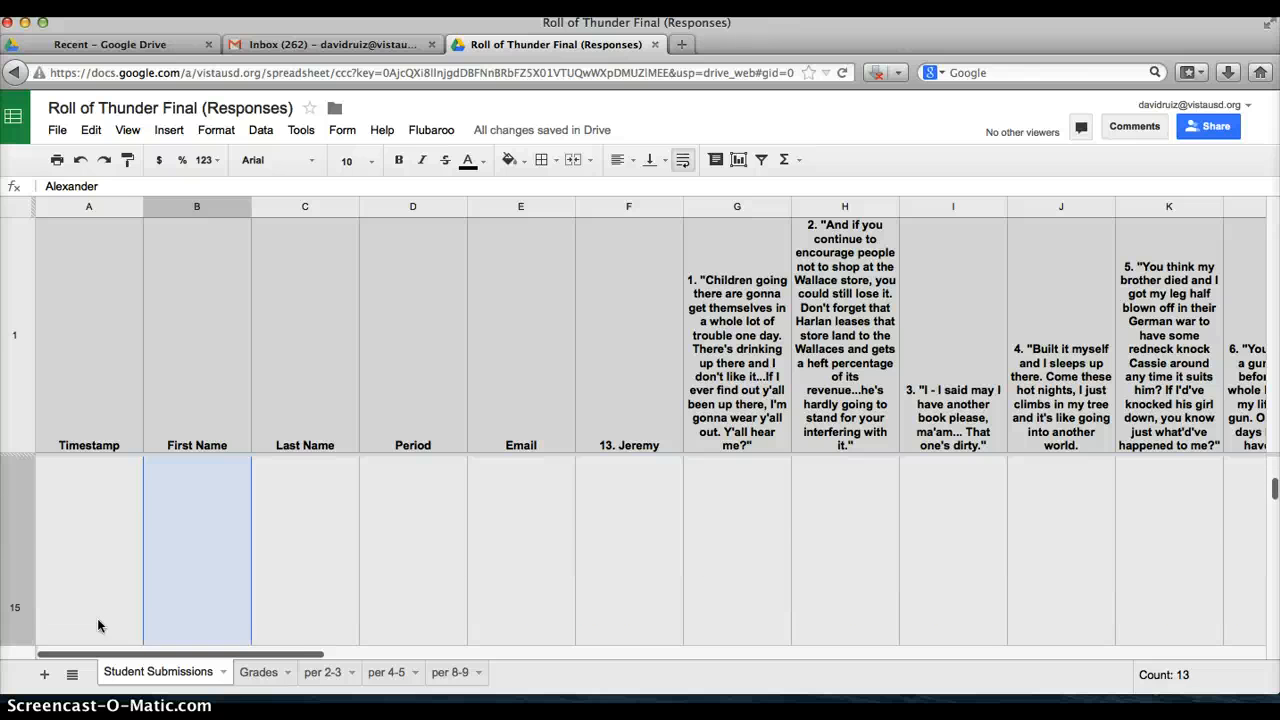
key(shift+Down)
key(shift+Down)
key(shift+Down)
key(shift+Down)
key(shift+Down)
key(shift+Down)
key(shift+Down)
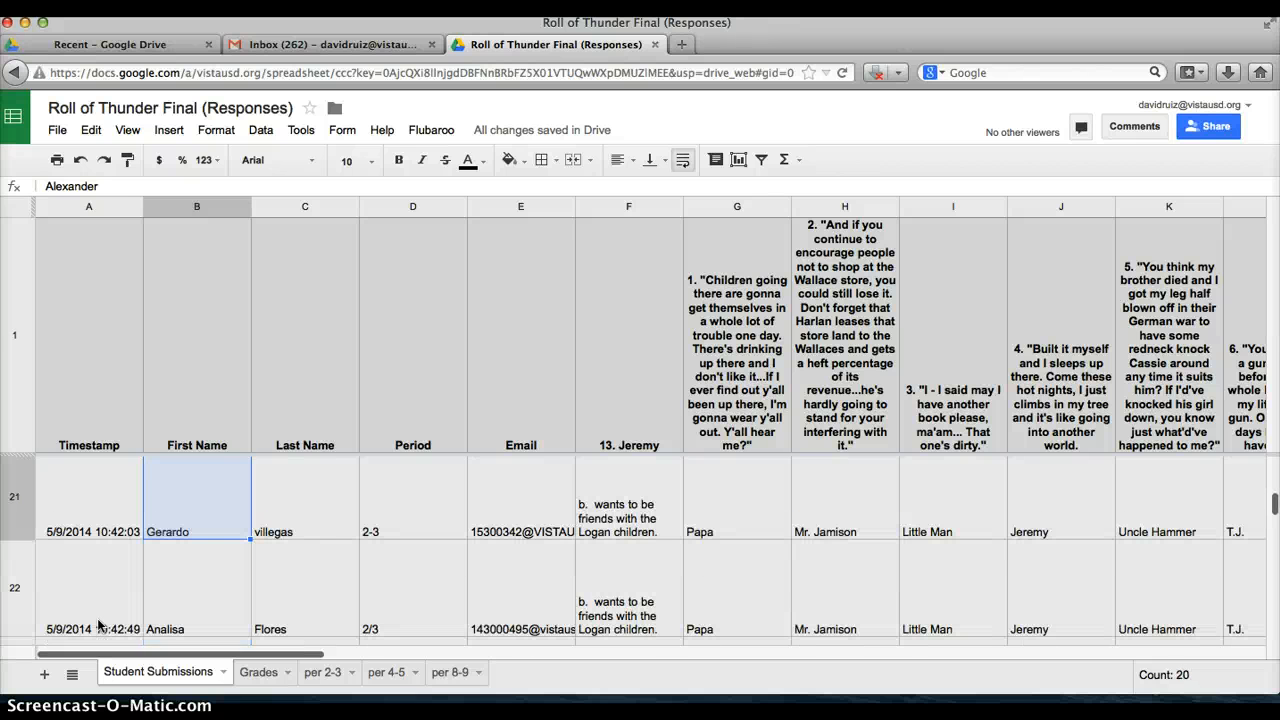
key(shift+Down)
key(shift+Down)
key(shift+Down)
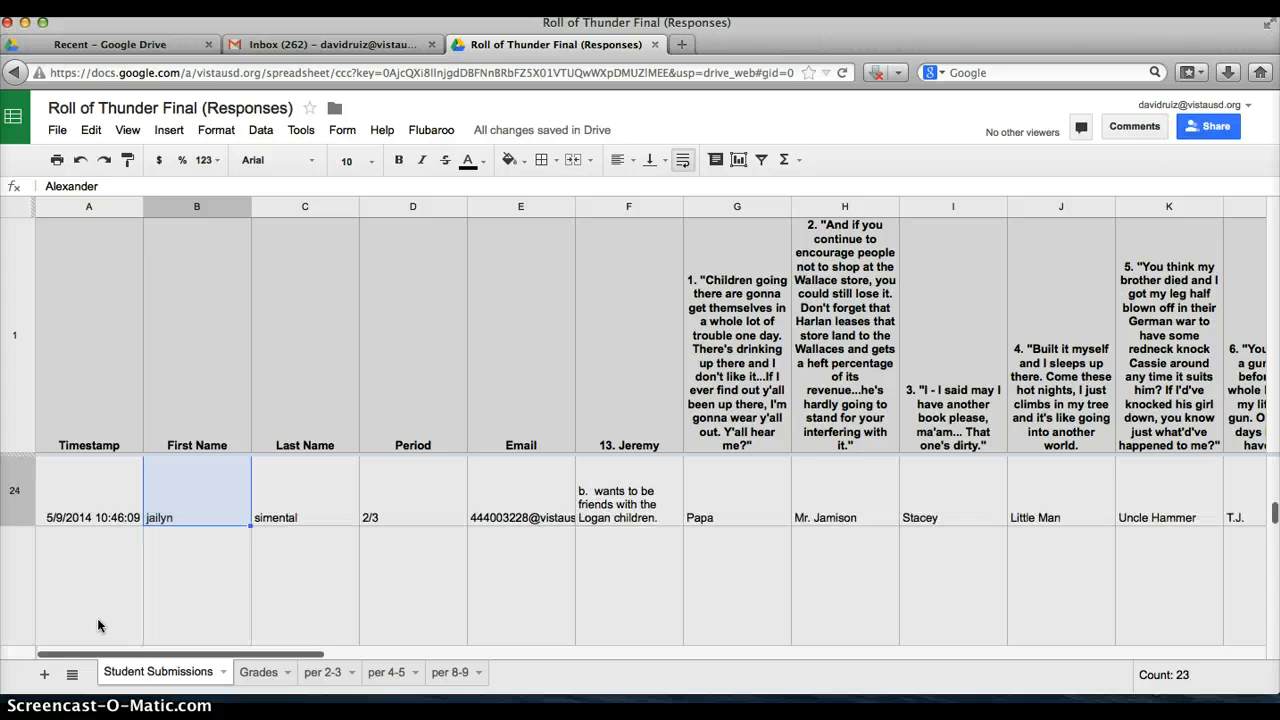
key(shift+Down)
key(shift+Down)
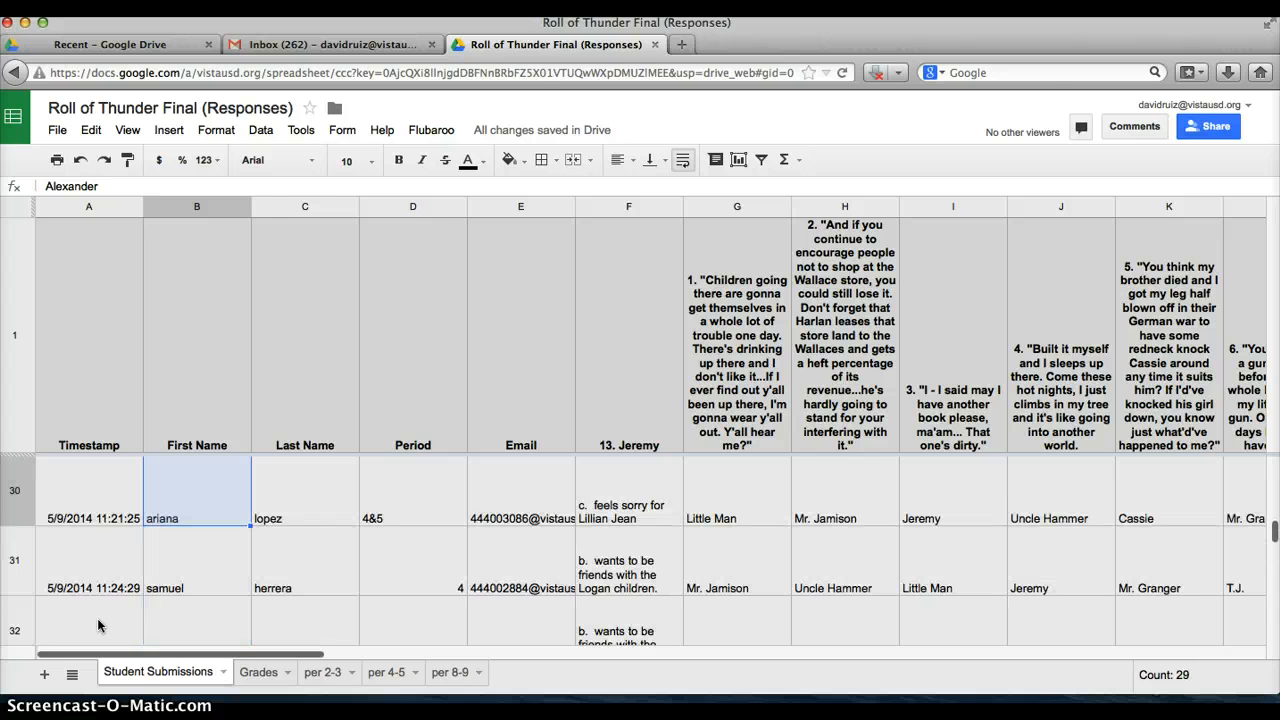
Extend the selection across to question 30 in column AI and copy the period 2-3 responses
key(shift+Right)
key(shift+Right)
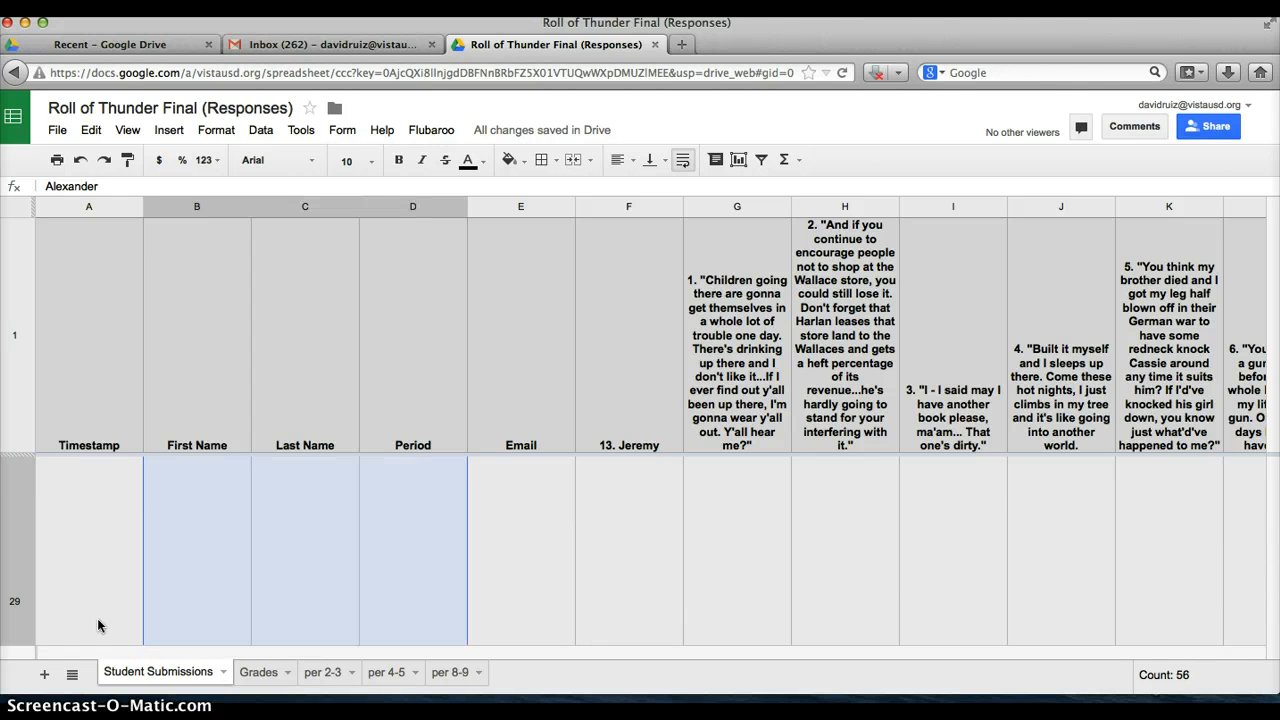
key(shift+Right)
key(shift+Right)
key(shift+Right)
key(shift+Right)
key(shift+Right)
key(shift+Right)
key(shift+Right)
key(shift+Right)
key(shift+Right)
key(shift+Right)
key(shift+Right)
key(shift+Right)
key(shift+Right)
key(shift+Right)
key(shift+Right)
key(shift+Right)
key(shift+Right)
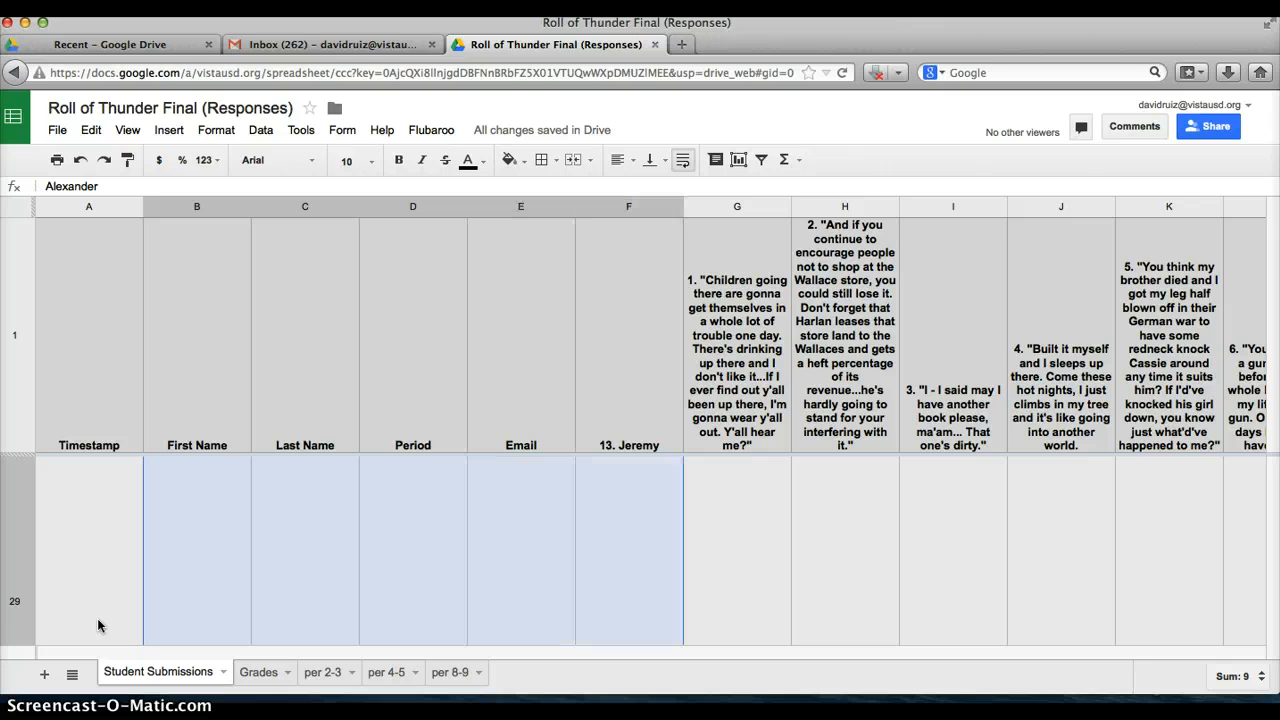
key(shift+Right)
key(shift+Right)
key(shift+Right)
key(shift+Right)
key(shift+Right)
key(shift+Right)
key(shift+Right)
key(shift+Right)
key(shift+Right)
key(shift+Right)
key(shift+Right)
key(shift+Right)
key(shift+Right)
key(shift+Right)
key(shift+Right)
key(shift+Right)
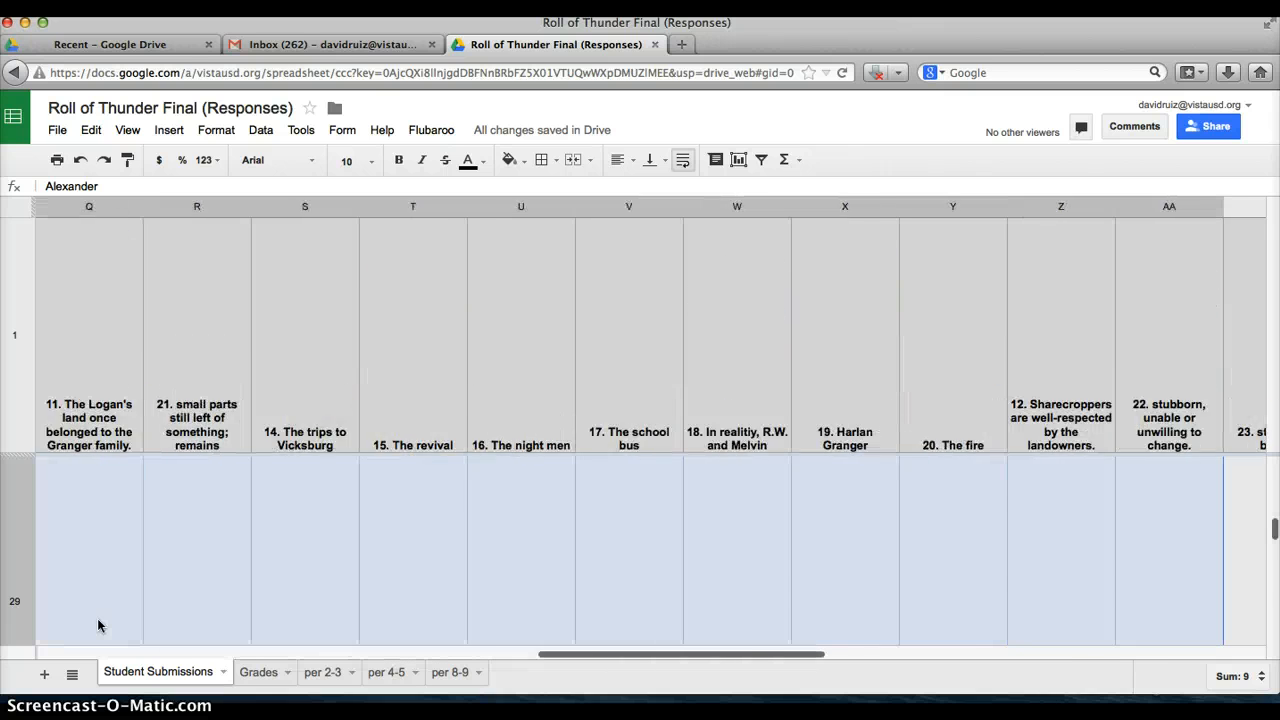
key(shift+Left)
key(shift+Left)
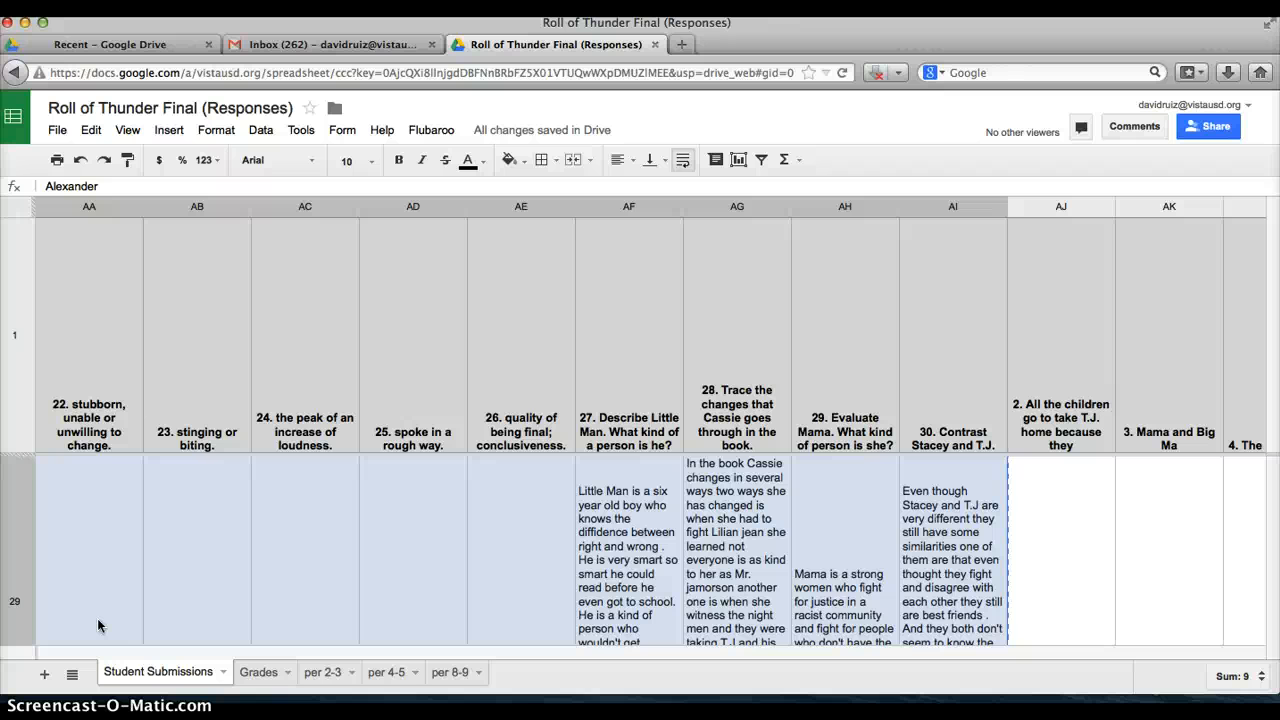
Paste the copied responses into the per 2-3 sheet, starting at cell A1
click(323, 673)
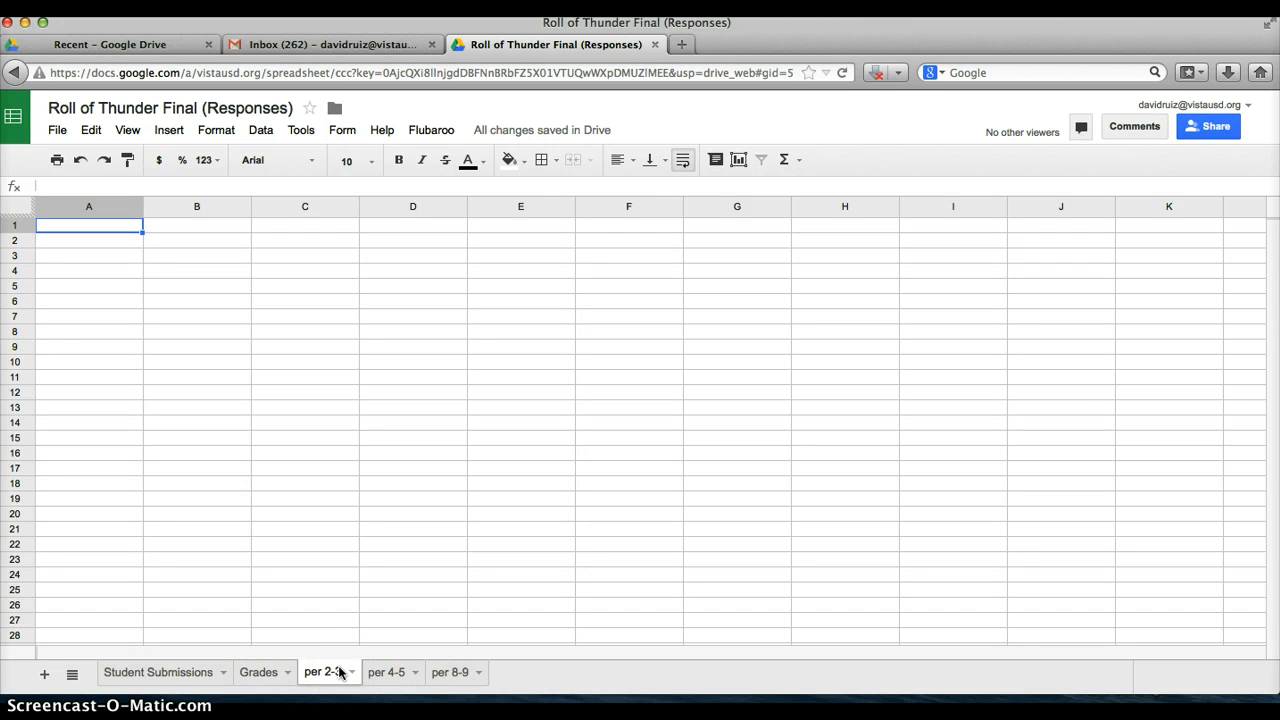
key(ctrl+a)
key(ctrl+v)
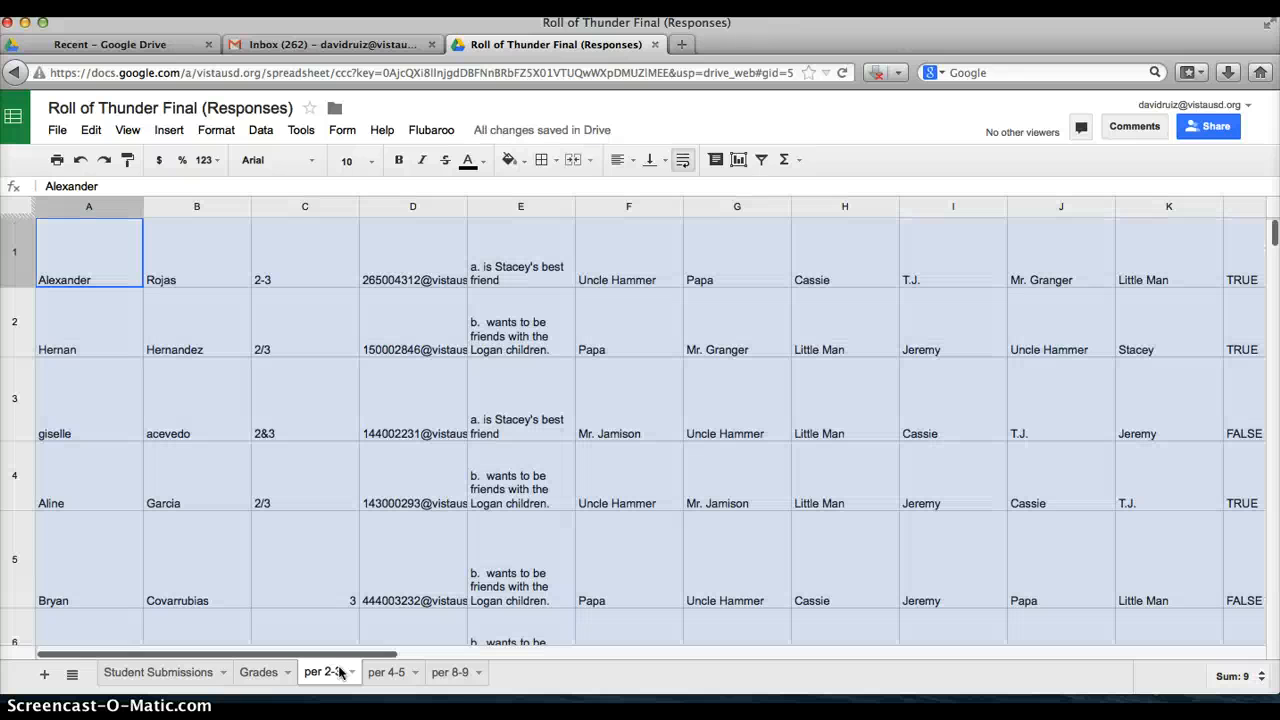
Delete columns D through AD from the per 2-3 sheet, removing the emails and every answer before the written responses
click(400, 204)
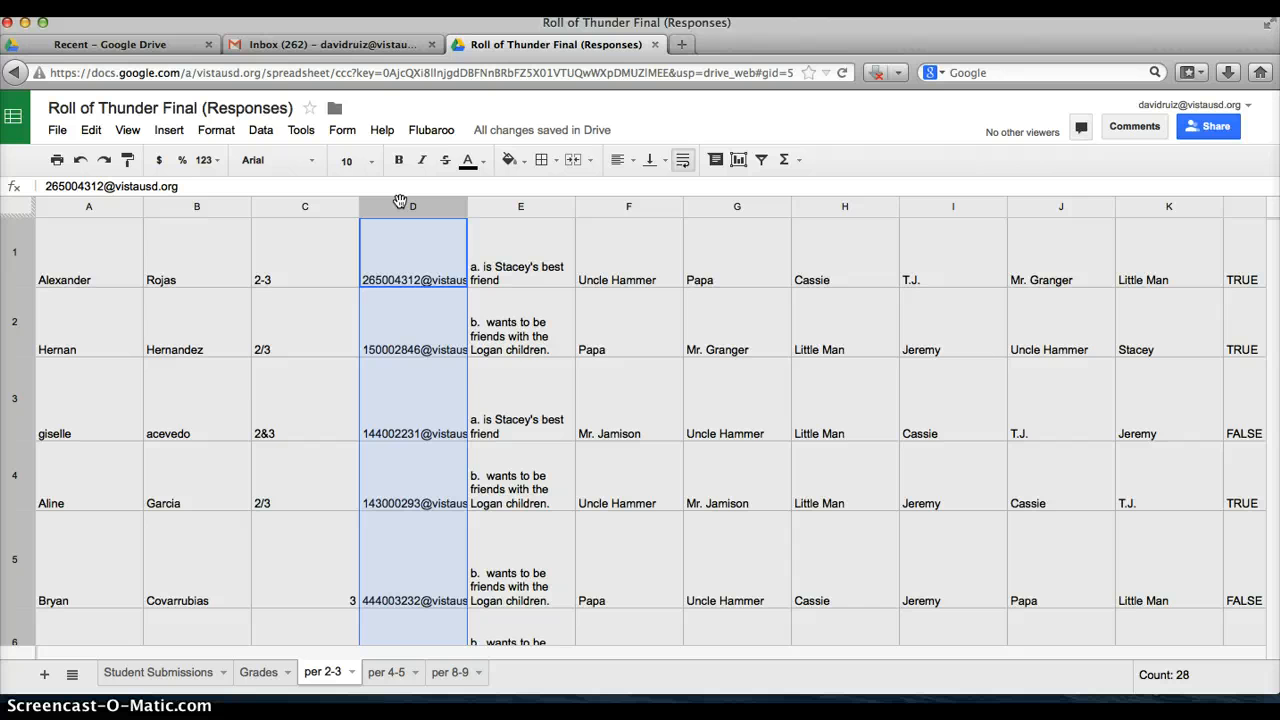
key(shift+Right)
key(shift+Right)
key(shift+Right)
key(shift+Right)
key(shift+Right)
key(shift+Right)
key(shift+Right)
key(shift+Right)
key(shift+Right)
key(shift+Right)
key(shift+Right)
key(shift+Right)
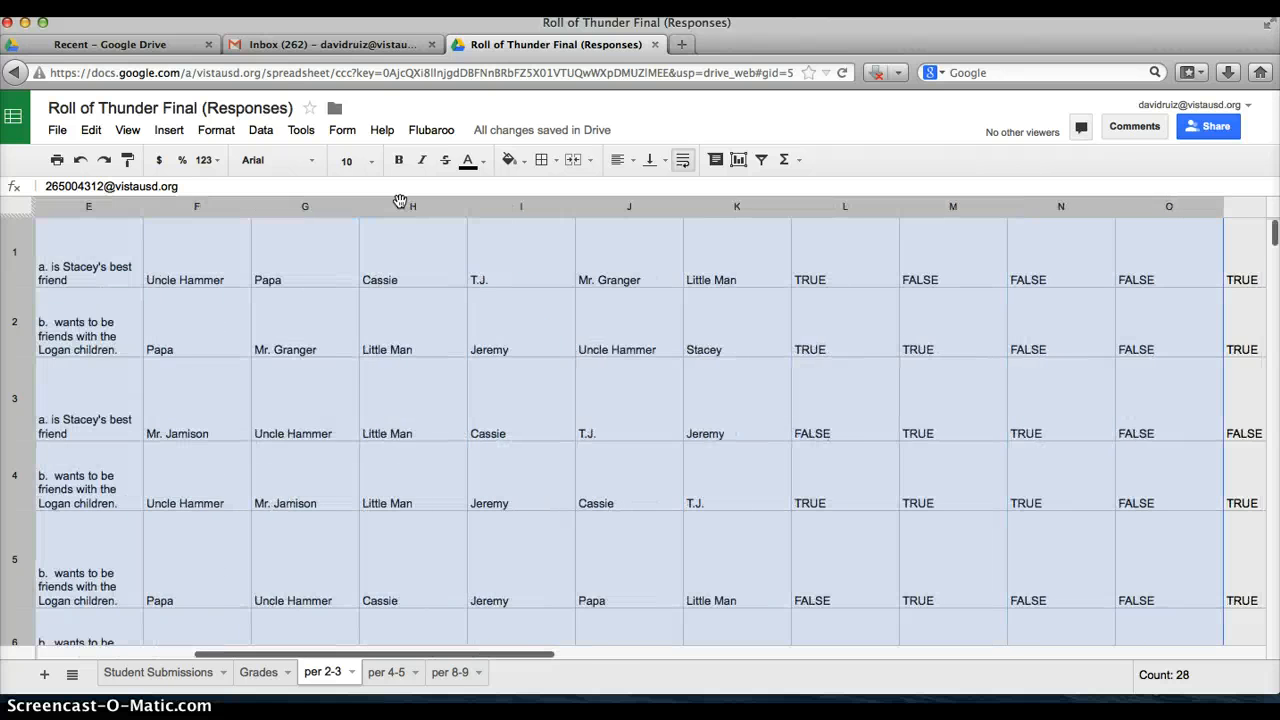
key(shift+Right)
key(shift+Right)
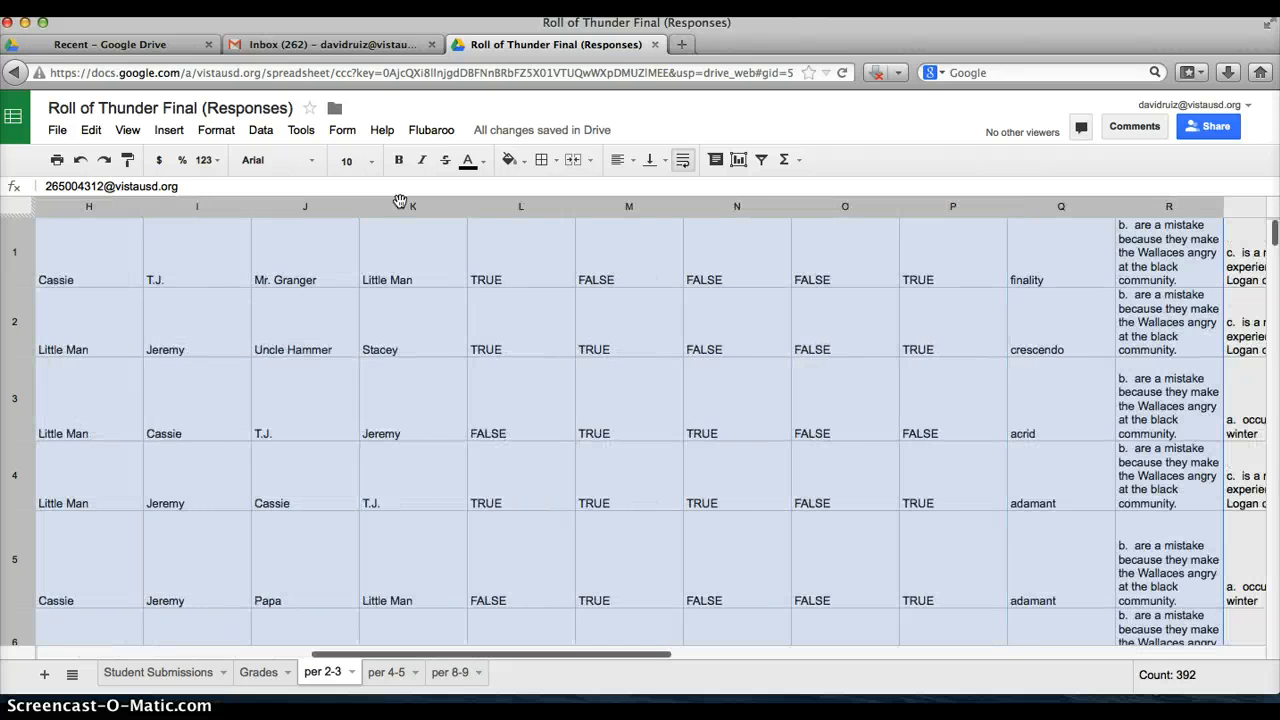
key(shift+Right)
key(shift+Right)
key(shift+Right)
key(shift+Right)
key(shift+Right)
key(shift+Right)
key(shift+Right)
key(shift+Right)
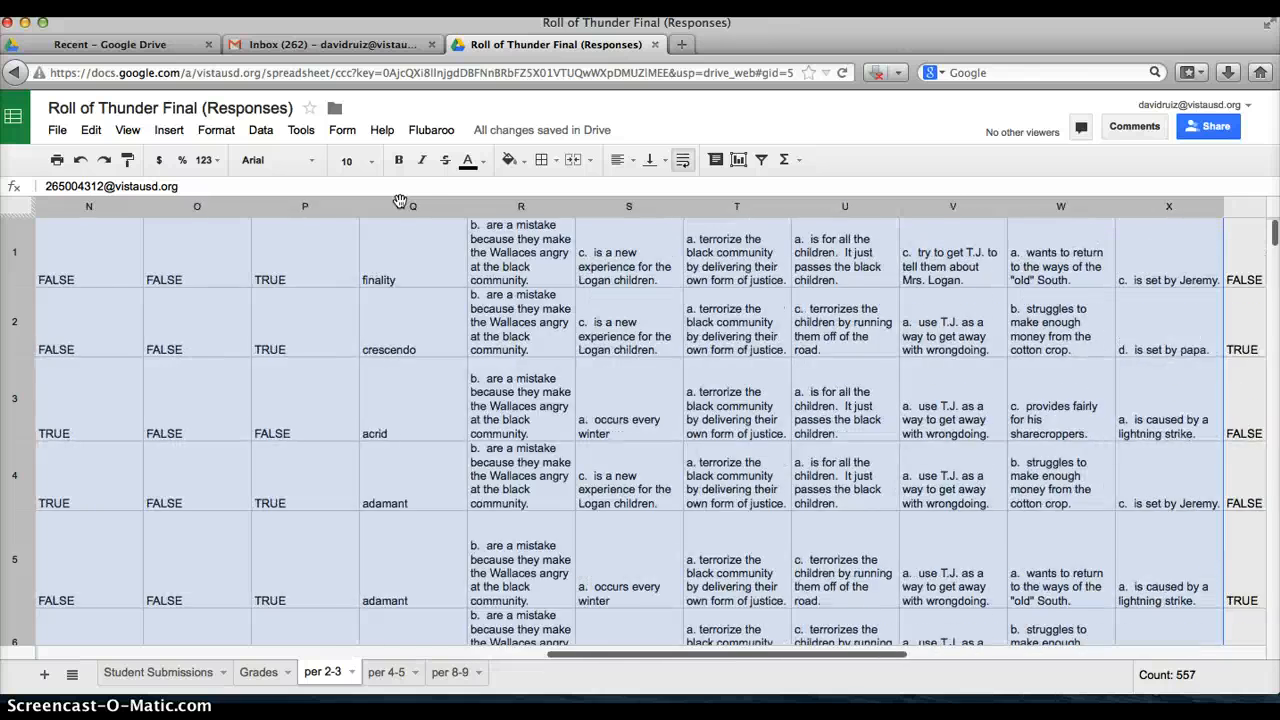
key(shift+Right)
key(shift+Right)
key(shift+Right)
key(shift+Right)
key(shift+Right)
key(shift+Right)
key(shift+Right)
key(shift+Right)
key(shift+Right)
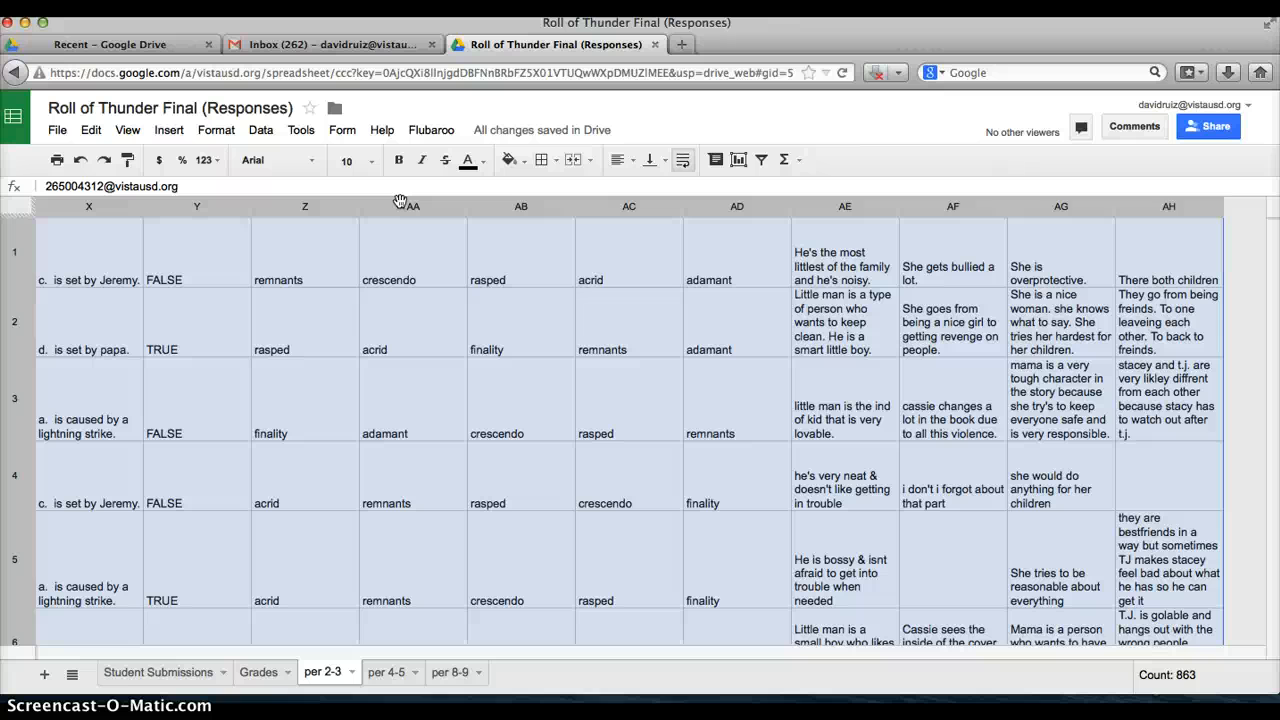
key(shift+Left)
key(shift+Left)
key(shift+Left)
key(shift+Left)
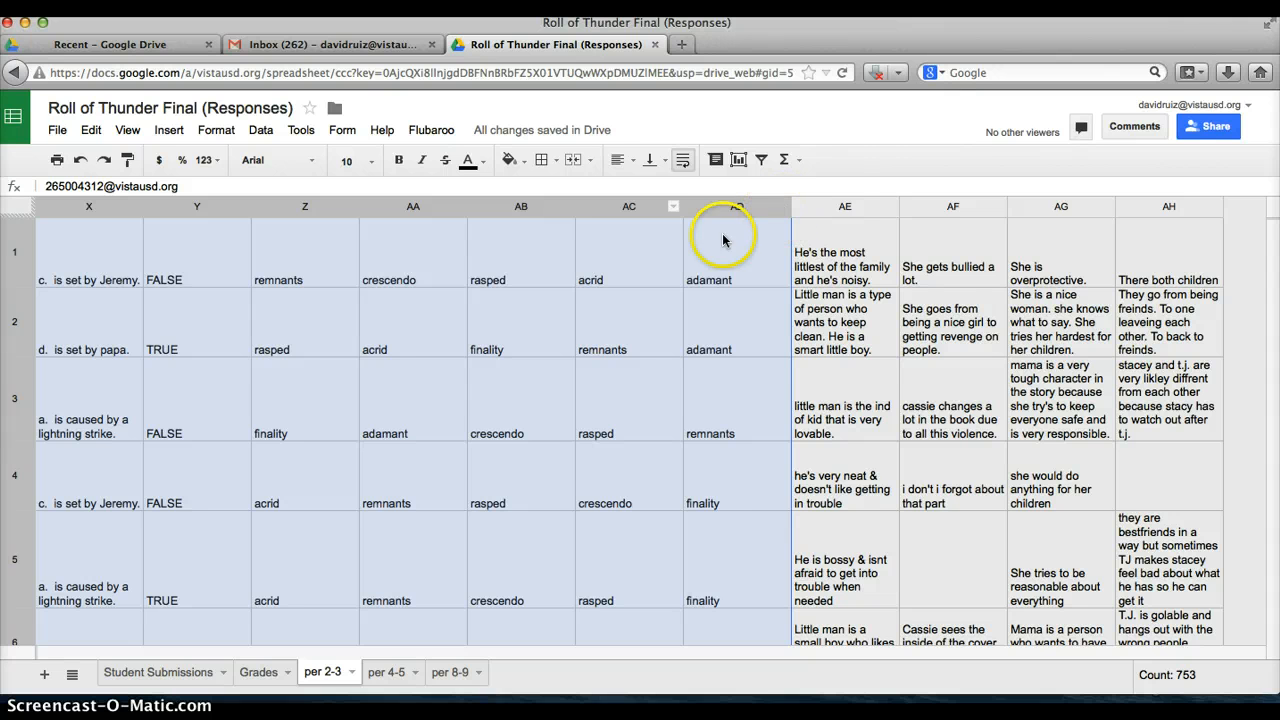
click(780, 210)
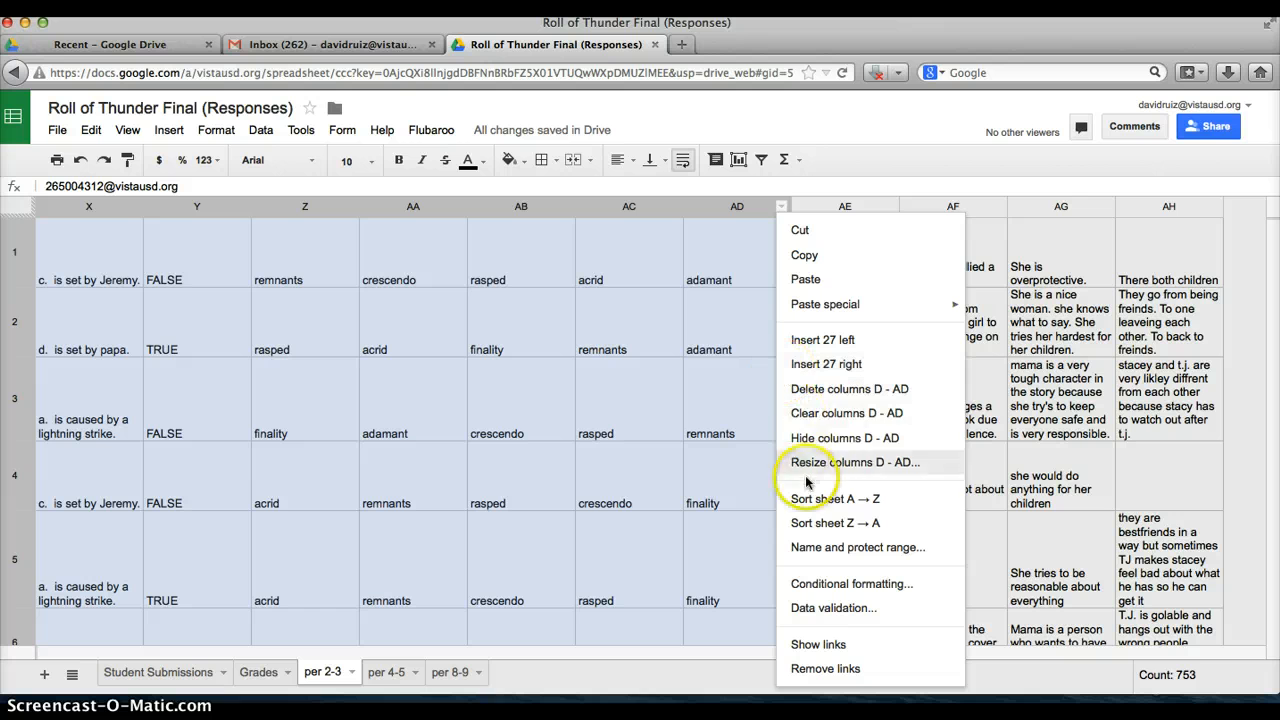
click(820, 392)
Look across row 1 of the per 2-3 sheet to examine the remaining name, period and written-response columns
key(Left)
key(Left)
key(Left)
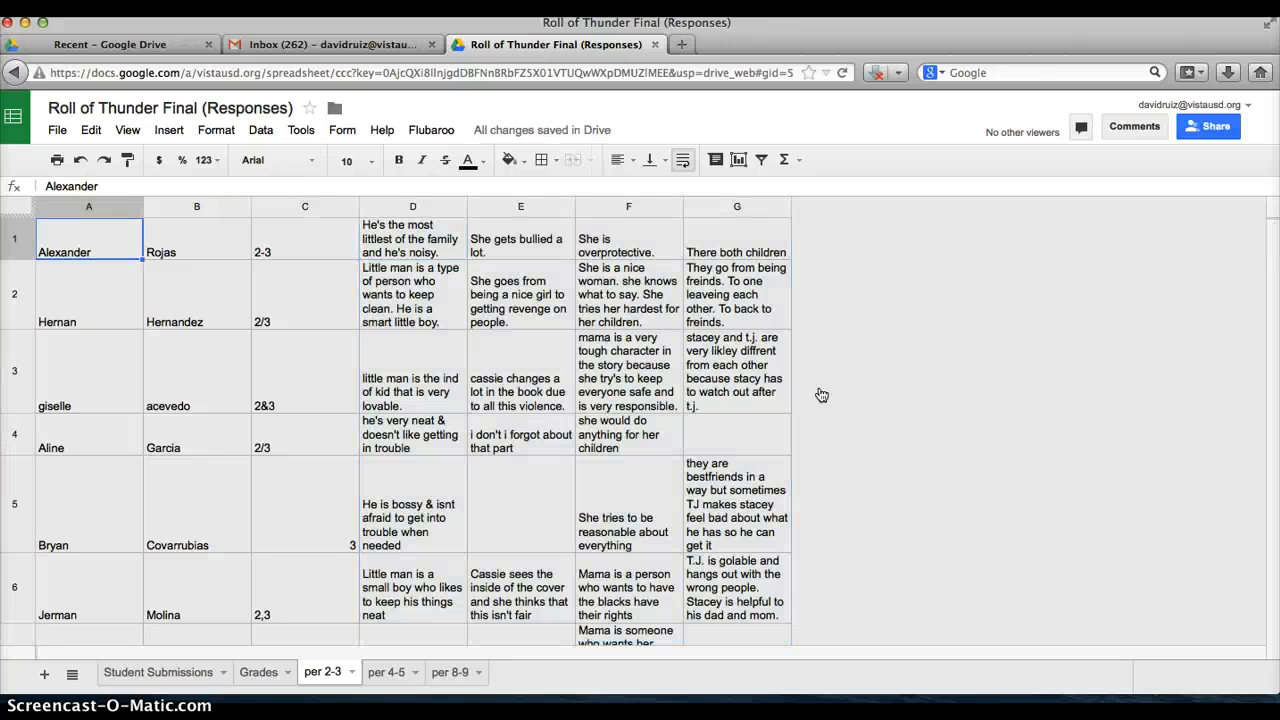
key(Right)
key(Right)
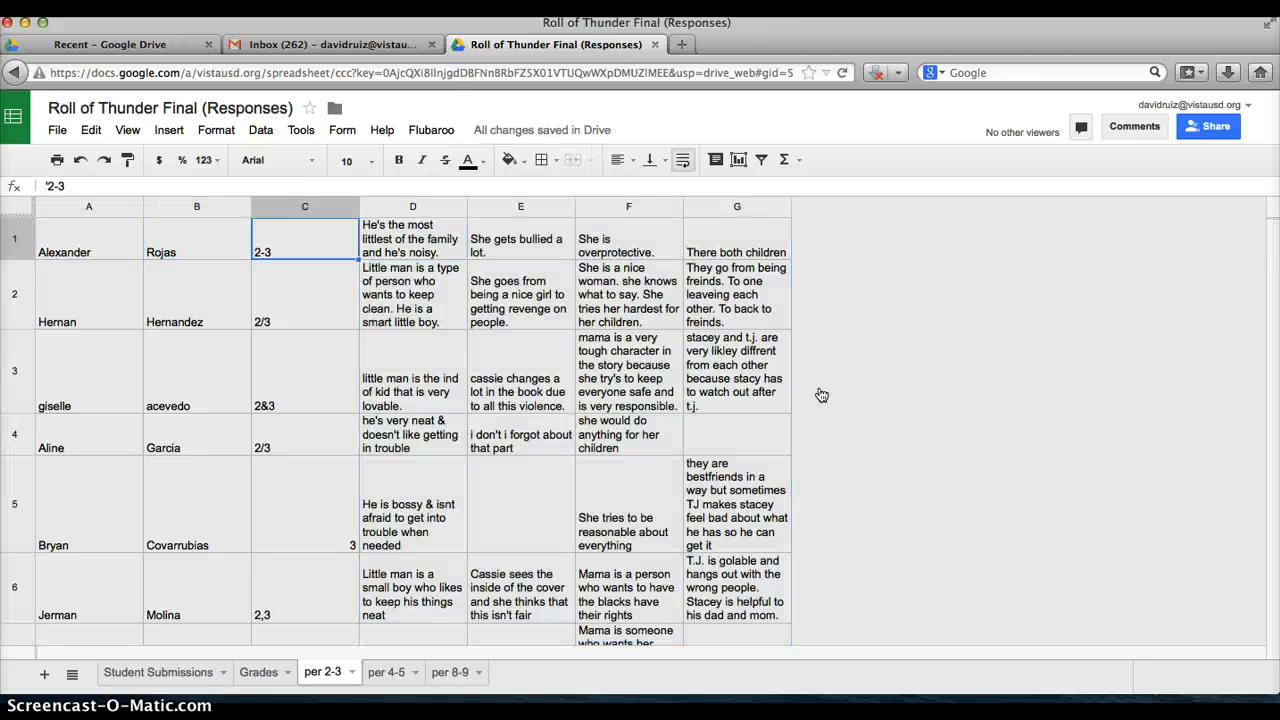
key(Right)
key(Right)
key(Right)
key(Right)
key(Left)
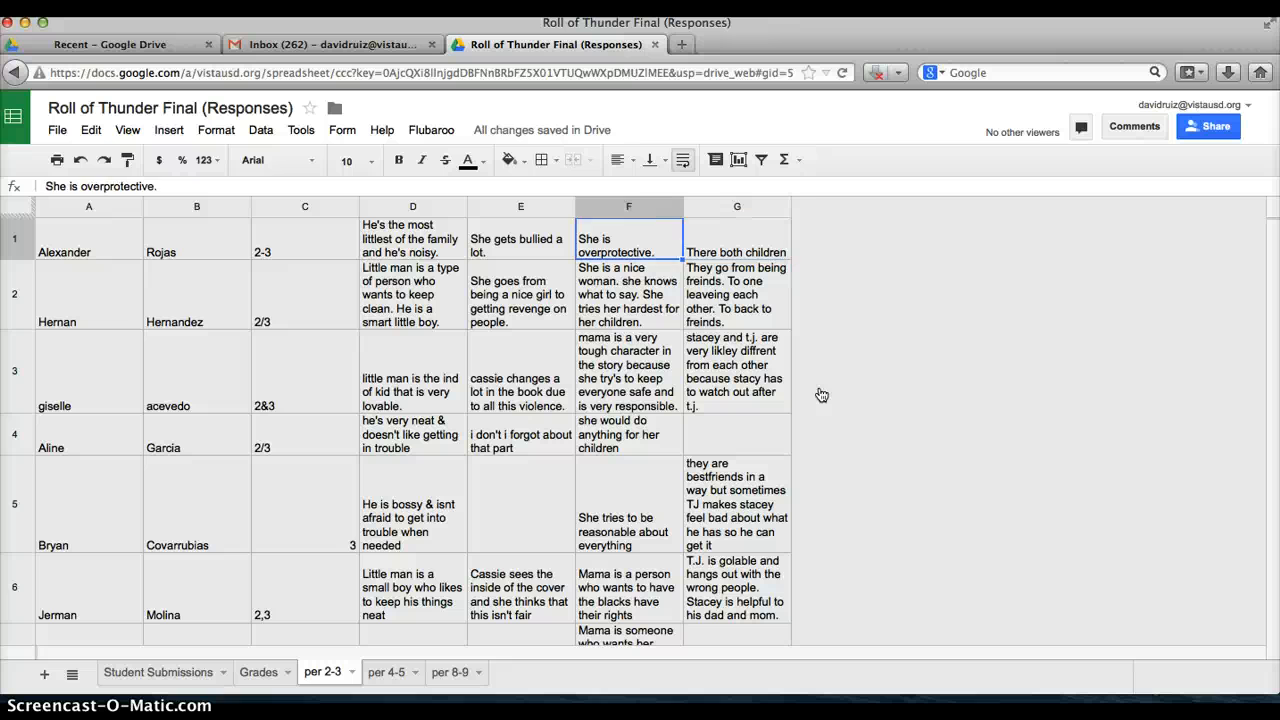
key(Left)
key(Left)
key(Left)
key(Left)
key(Left)
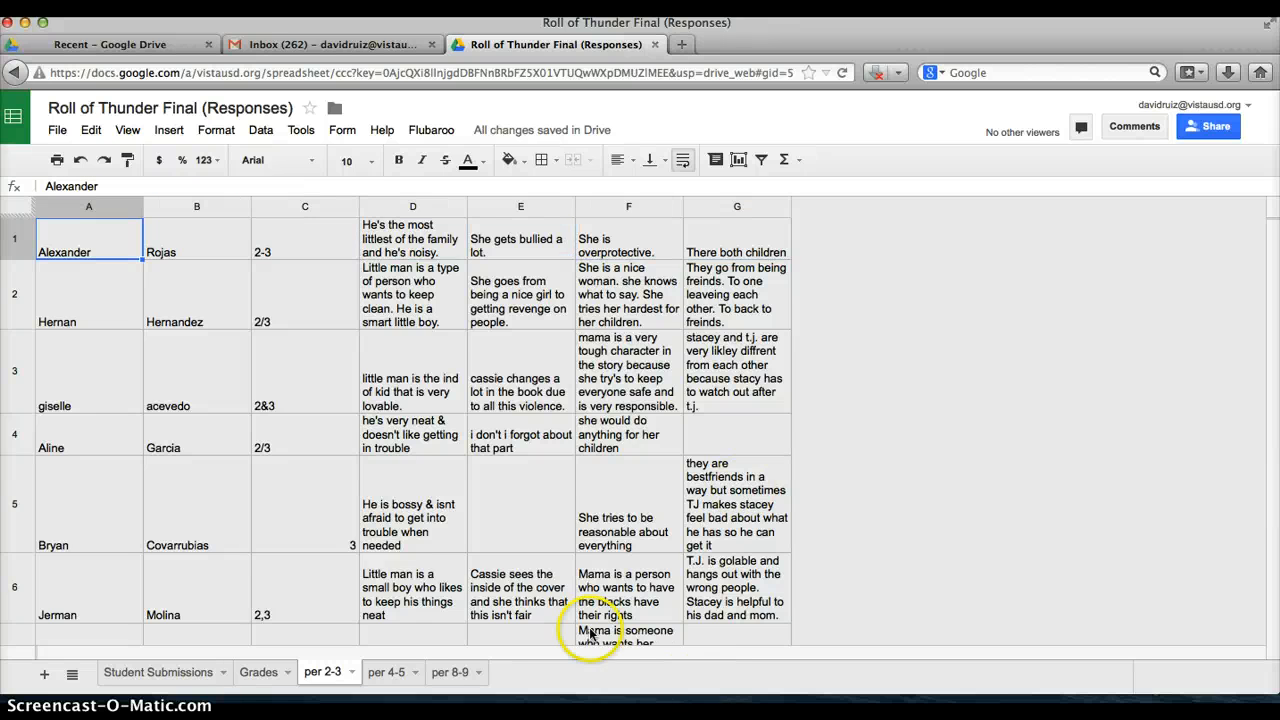
Open the Student Submissions sheet and go to the First Name cell of the first period 4-5 student in row 30
click(150, 677)
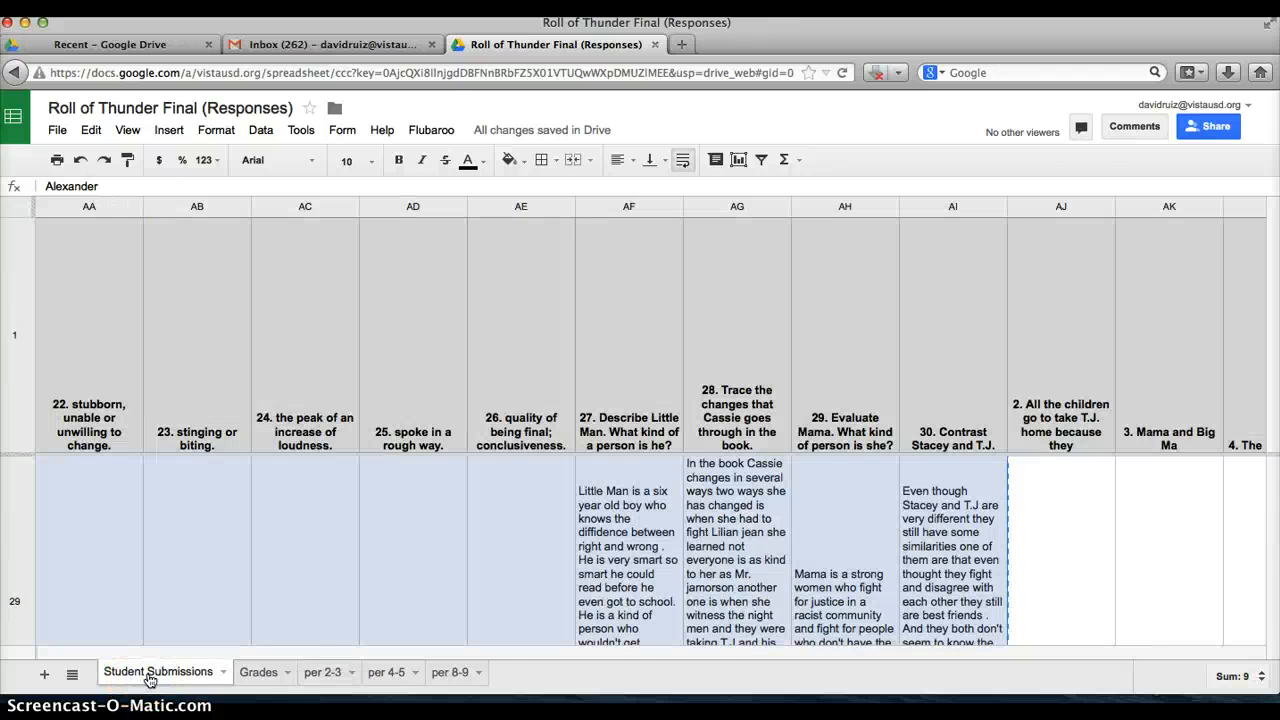
key(Down)
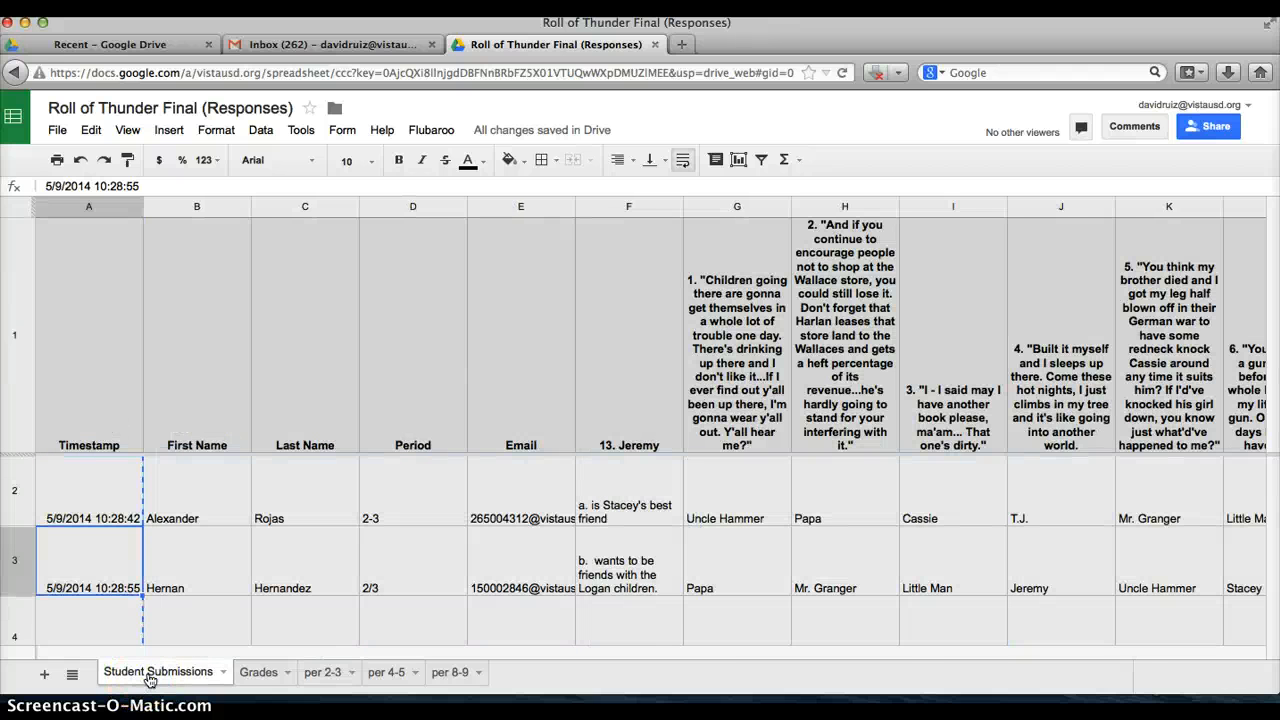
key(Down)
key(Down)
key(Down)
key(Down)
key(Down)
key(Down)
key(Down)
key(Down)
key(Down)
key(Down)
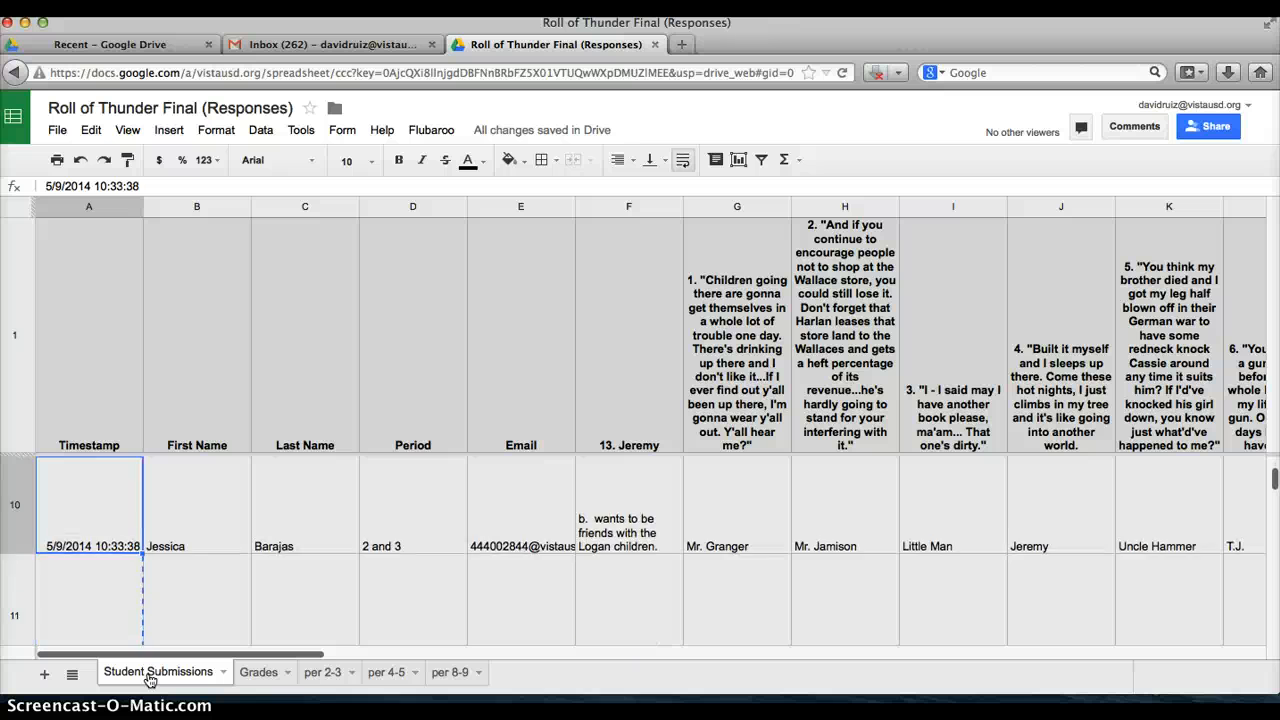
key(Down)
key(Right)
key(Right)
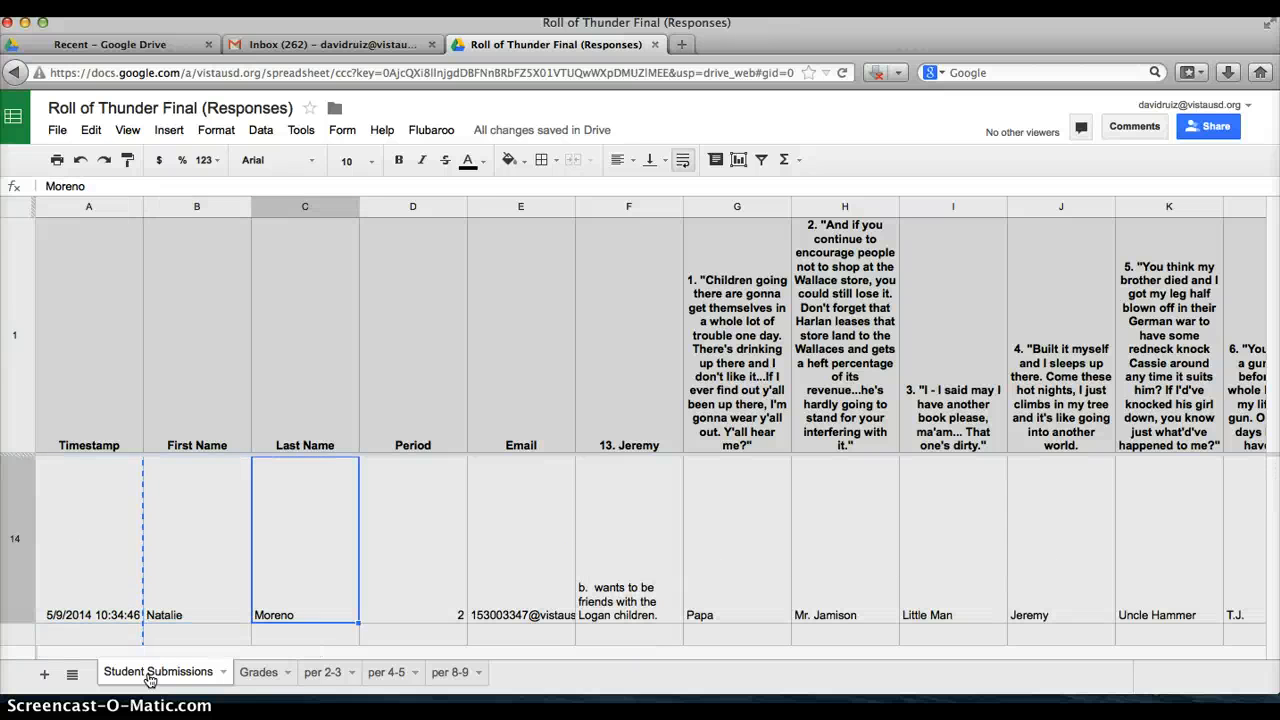
key(Right)
key(Down)
key(Down)
key(Down)
key(Down)
key(Down)
key(Down)
key(Down)
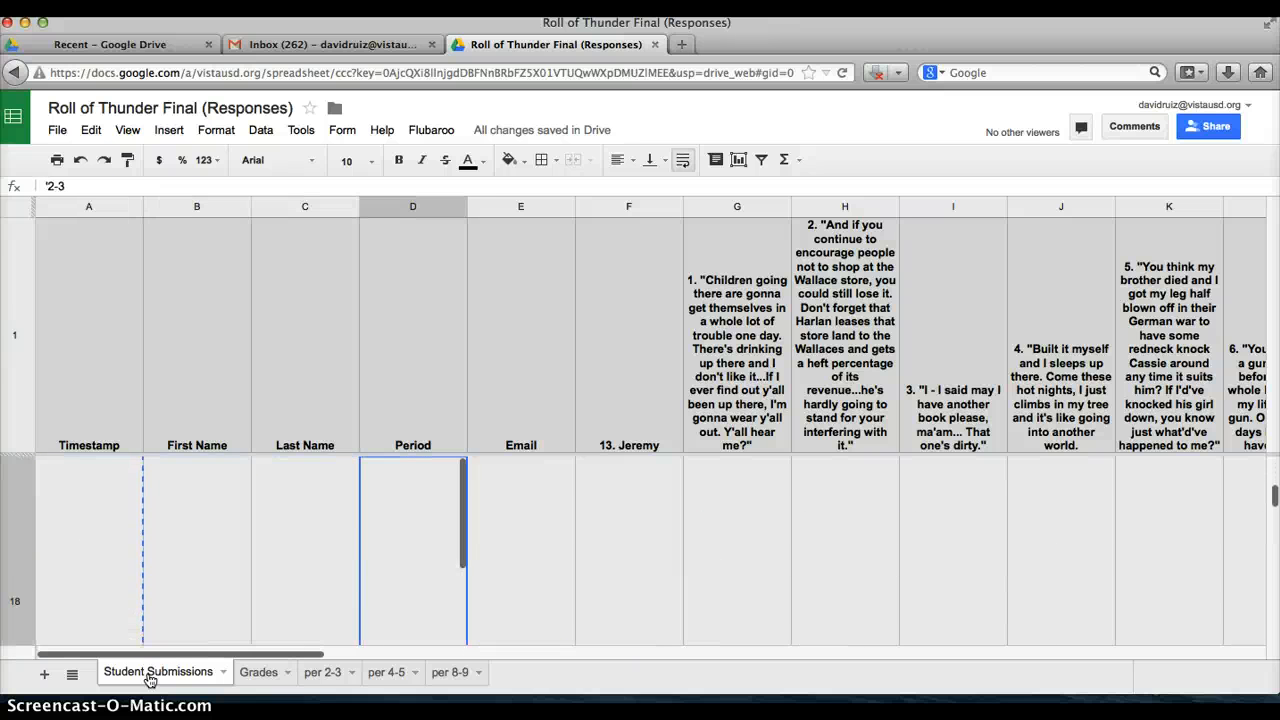
key(Down)
key(Down)
key(Down)
key(Down)
key(Down)
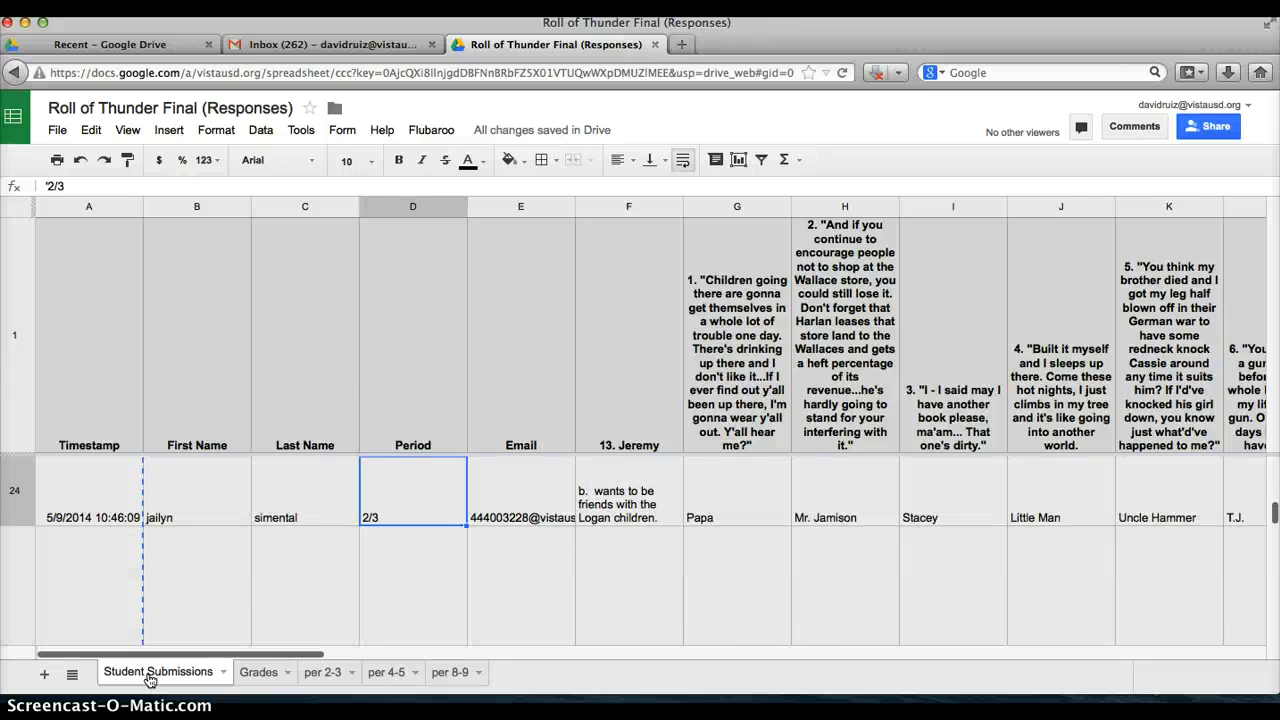
key(Down)
key(Down)
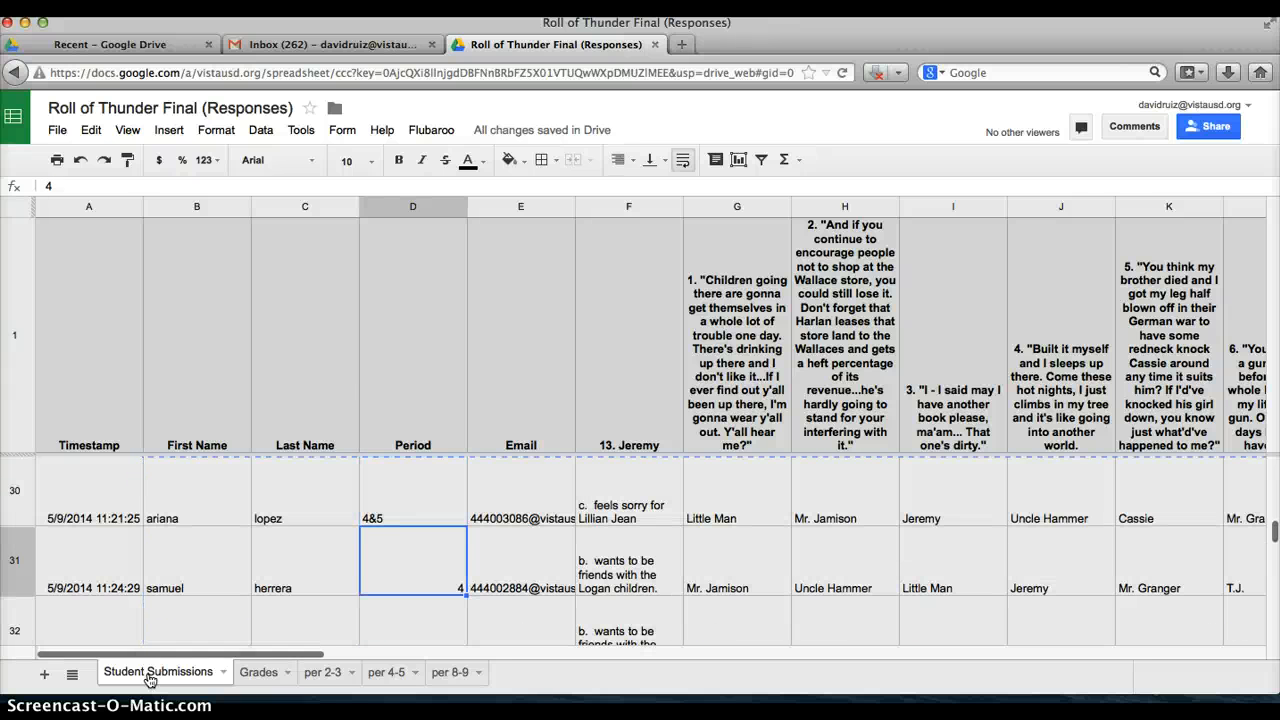
key(Up)
key(Left)
key(Left)
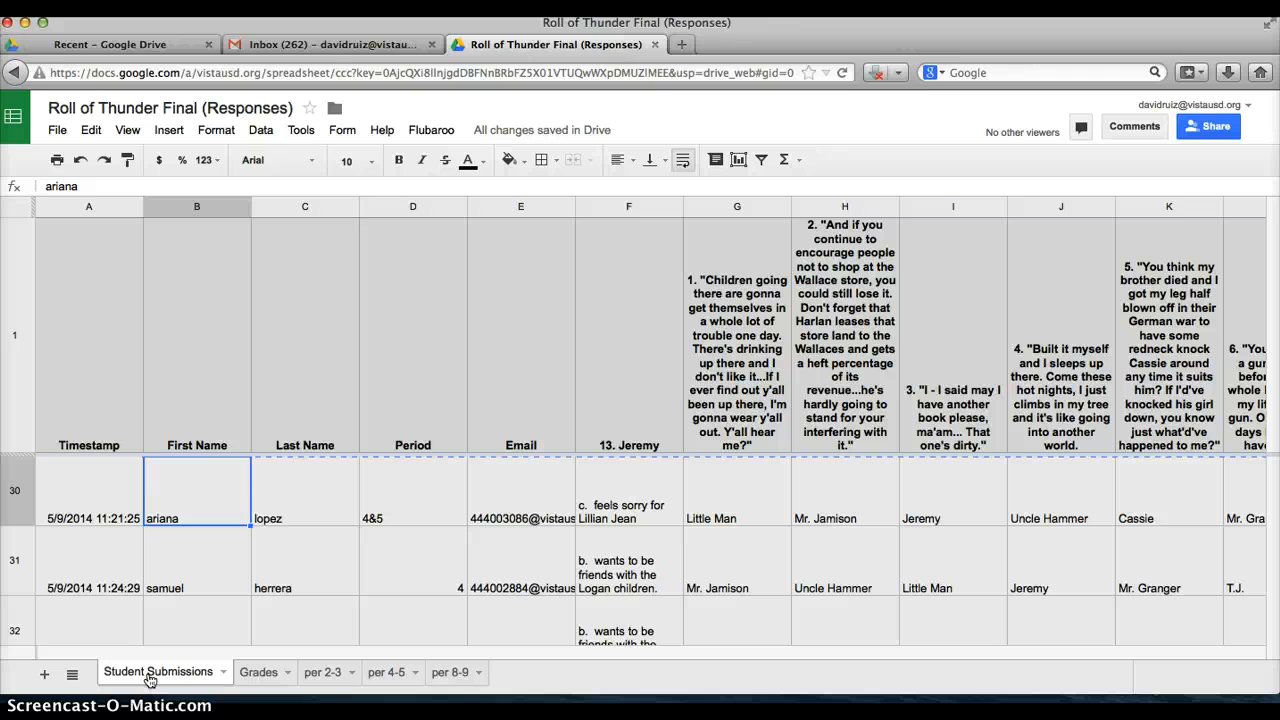
key(shift+Right)
key(shift+Right)
key(shift+Right)
key(shift+Right)
key(shift+Right)
key(shift+Right)
key(shift+Right)
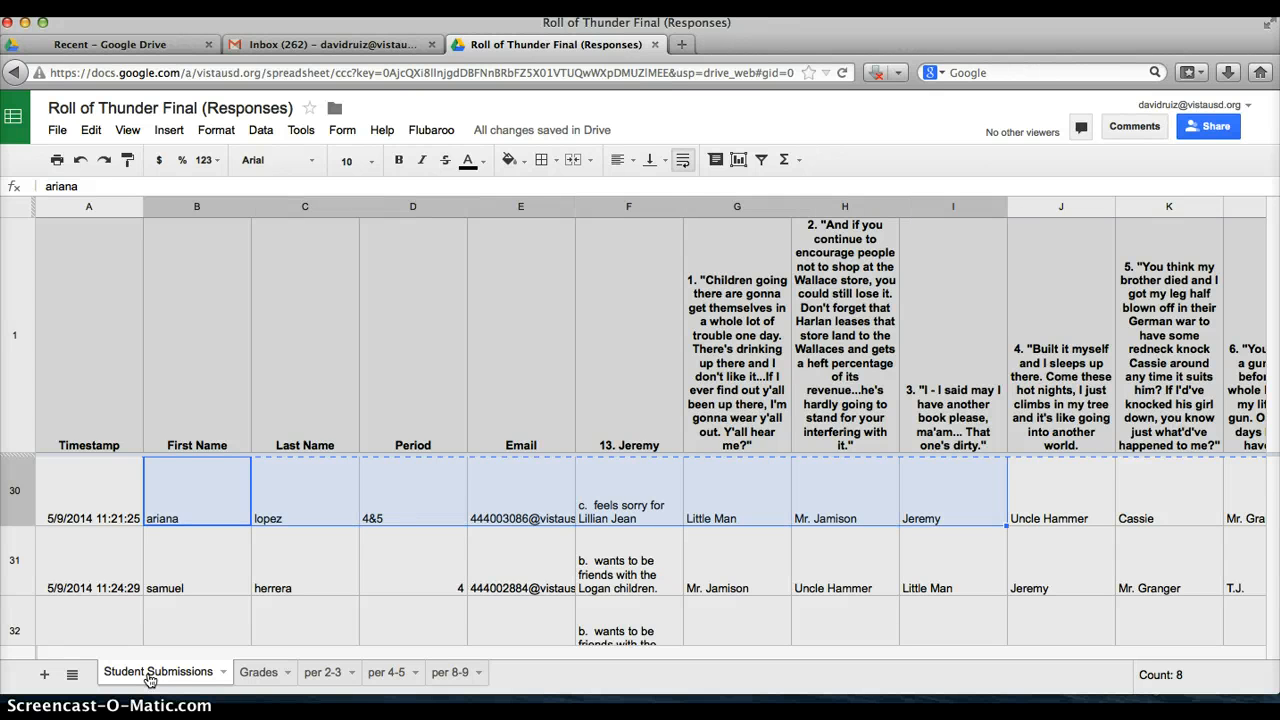
key(shift+Right)
key(shift+Right)
key(shift+Right)
key(shift+Right)
key(shift+Right)
key(shift+Right)
key(shift+Right)
key(shift+Right)
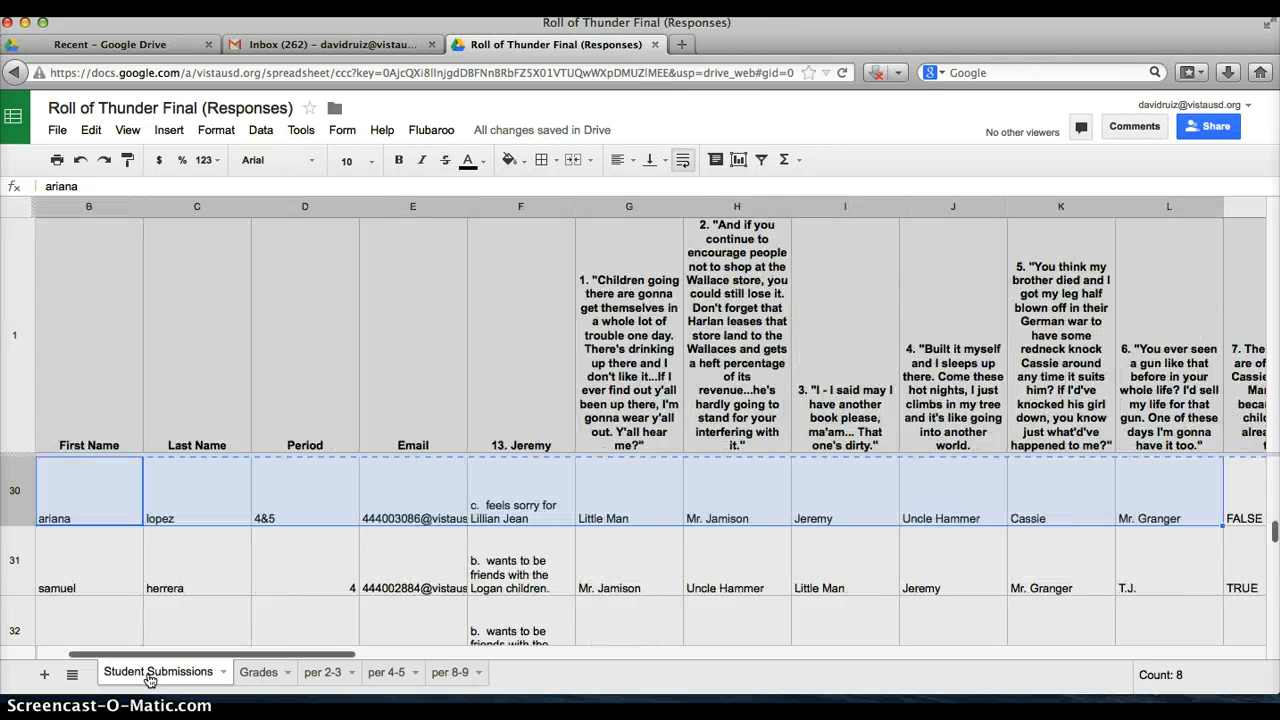
key(shift+Right)
key(shift+Right)
key(shift+Right)
key(shift+Right)
key(shift+Right)
key(shift+Right)
key(shift+Right)
key(shift+Right)
key(shift+Right)
key(shift+Right)
key(shift+Right)
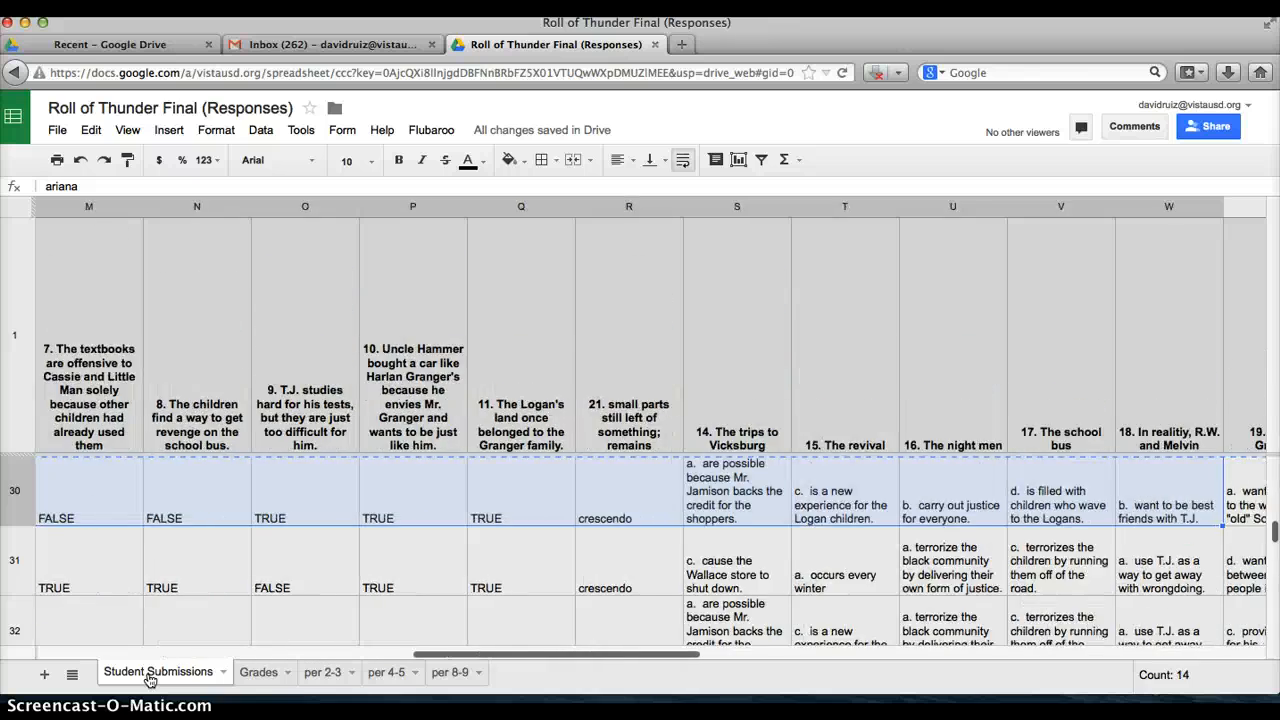
key(shift+Right)
key(shift+Right)
key(shift+Right)
key(shift+Right)
key(shift+Right)
key(shift+Right)
key(shift+Right)
key(shift+Right)
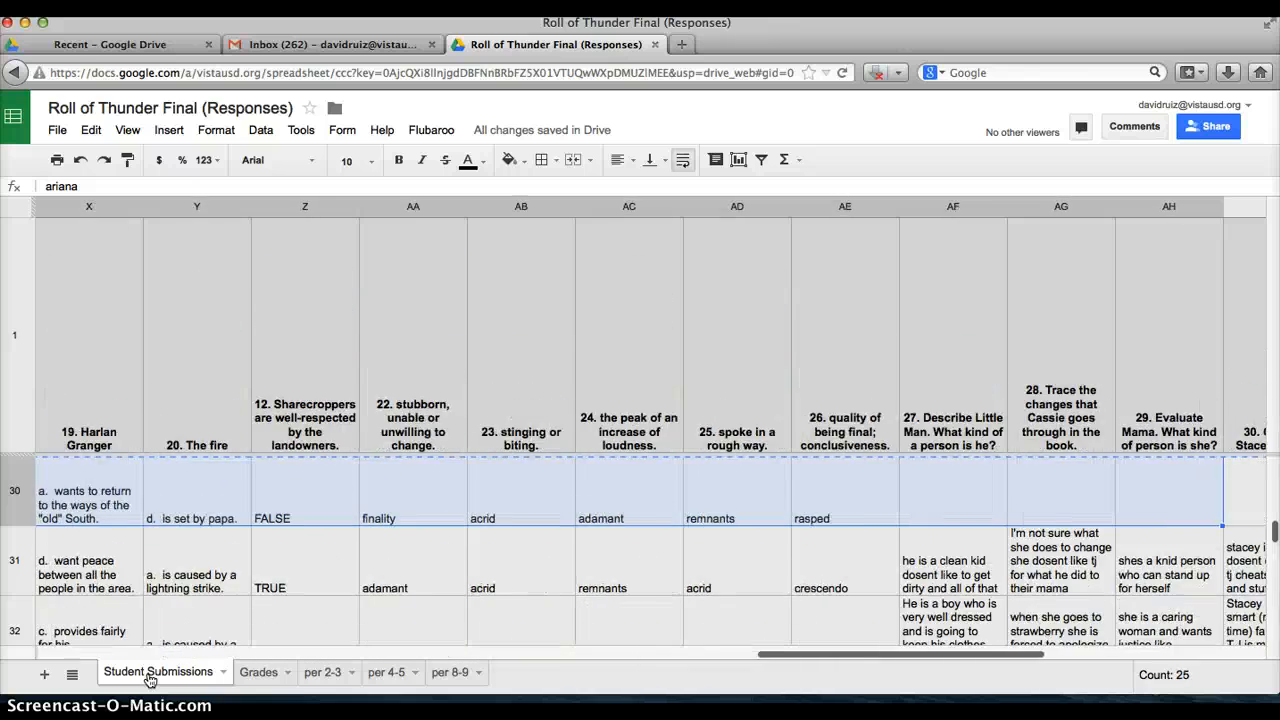
key(shift+Right)
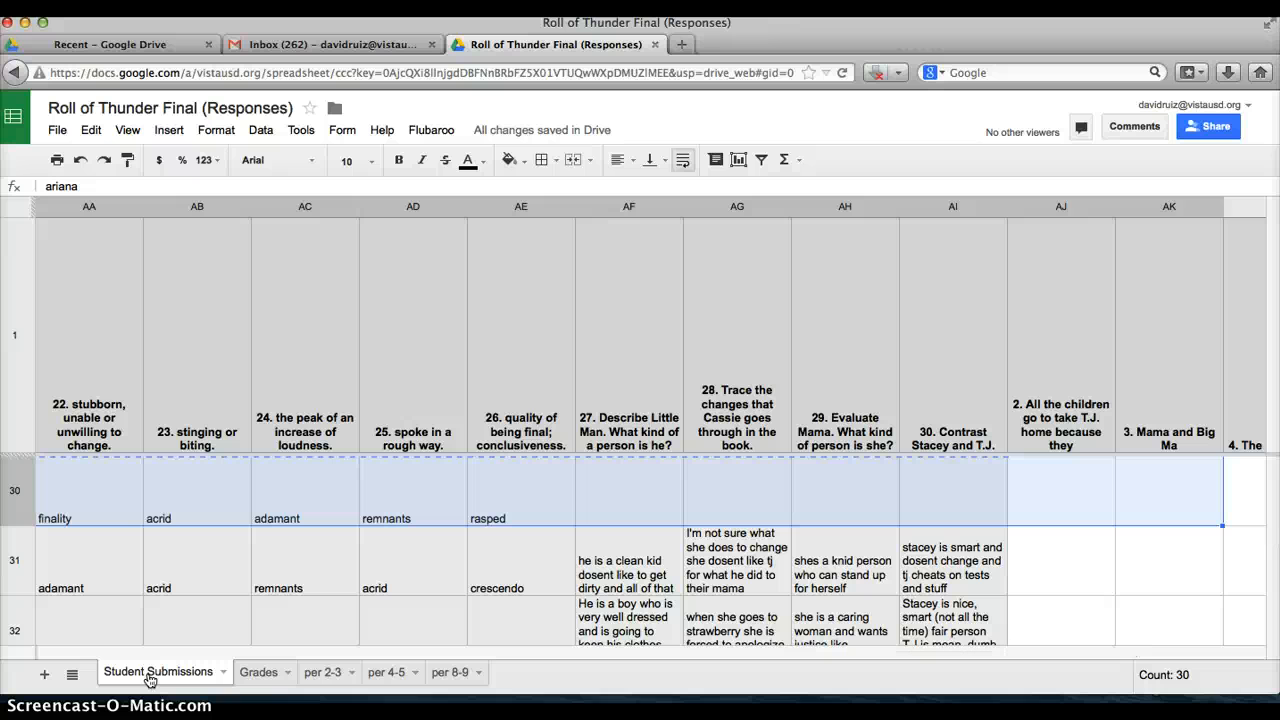
key(shift+Left)
key(shift+Left)
key(shift+Left)
key(shift+Right)
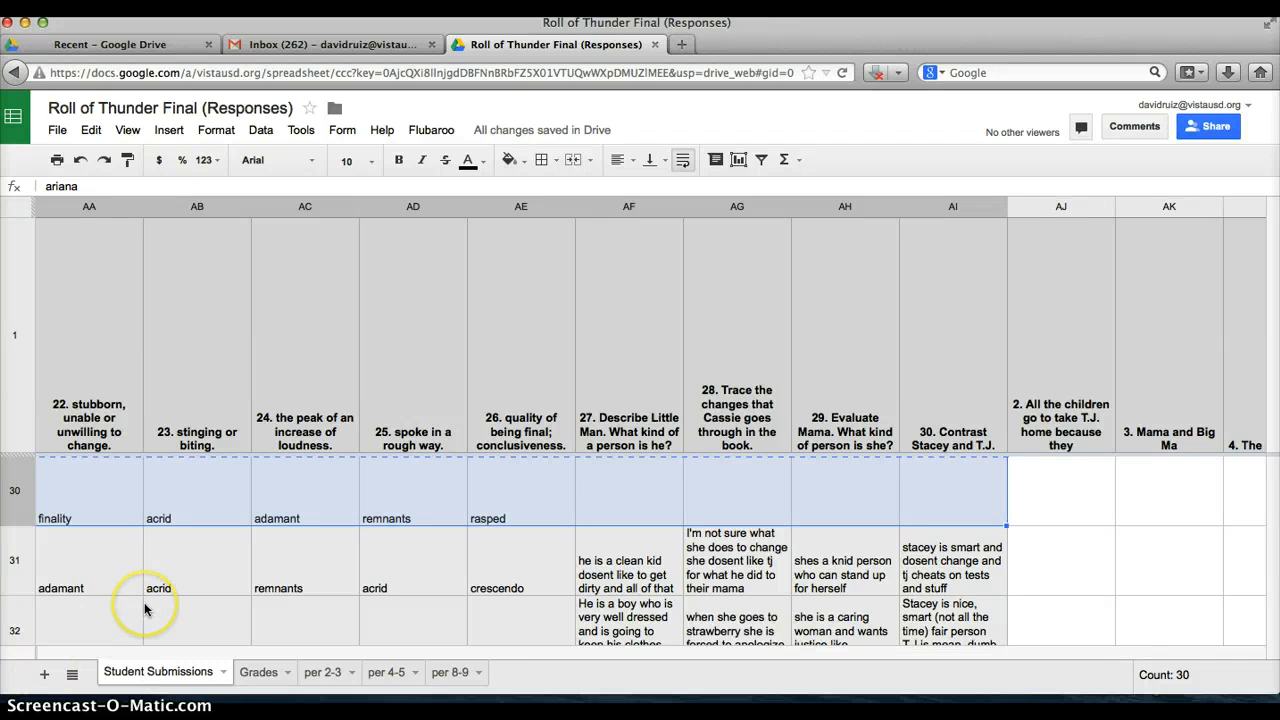
key(Left)
key(Right)
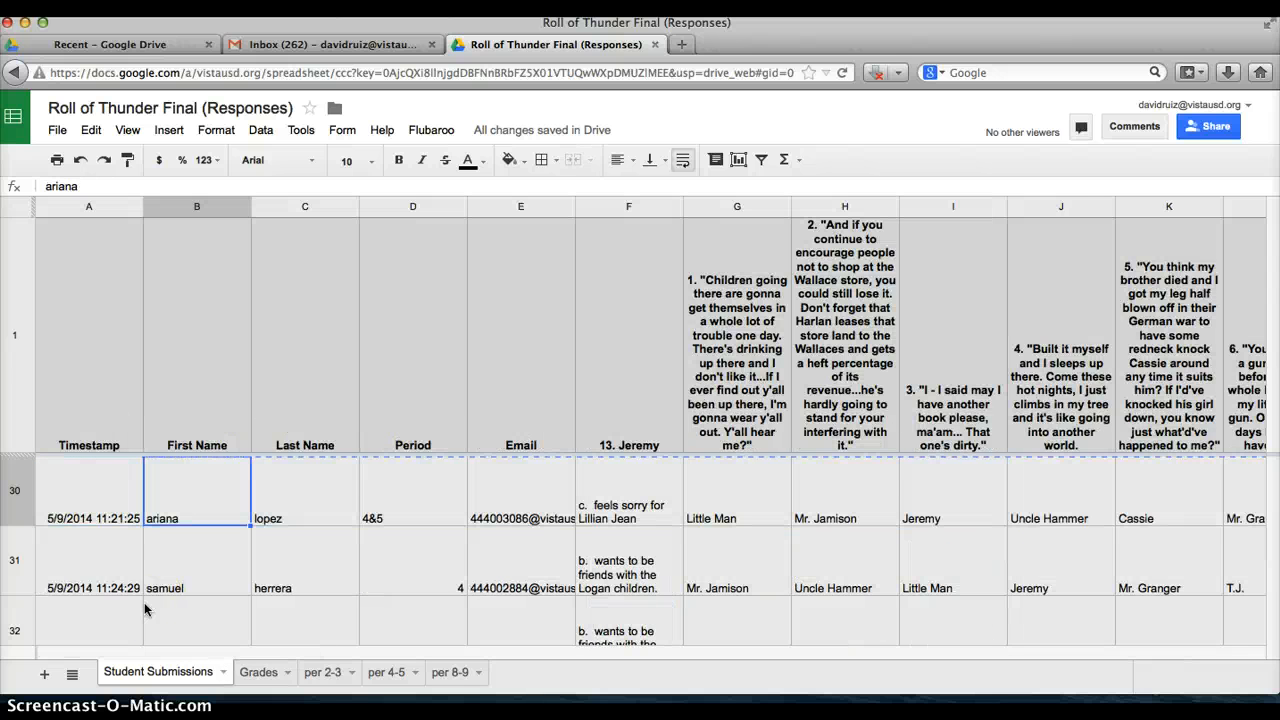
Select the First Name cells of all period 4-5 students, from row 30 down through row 59
key(shift+Down)
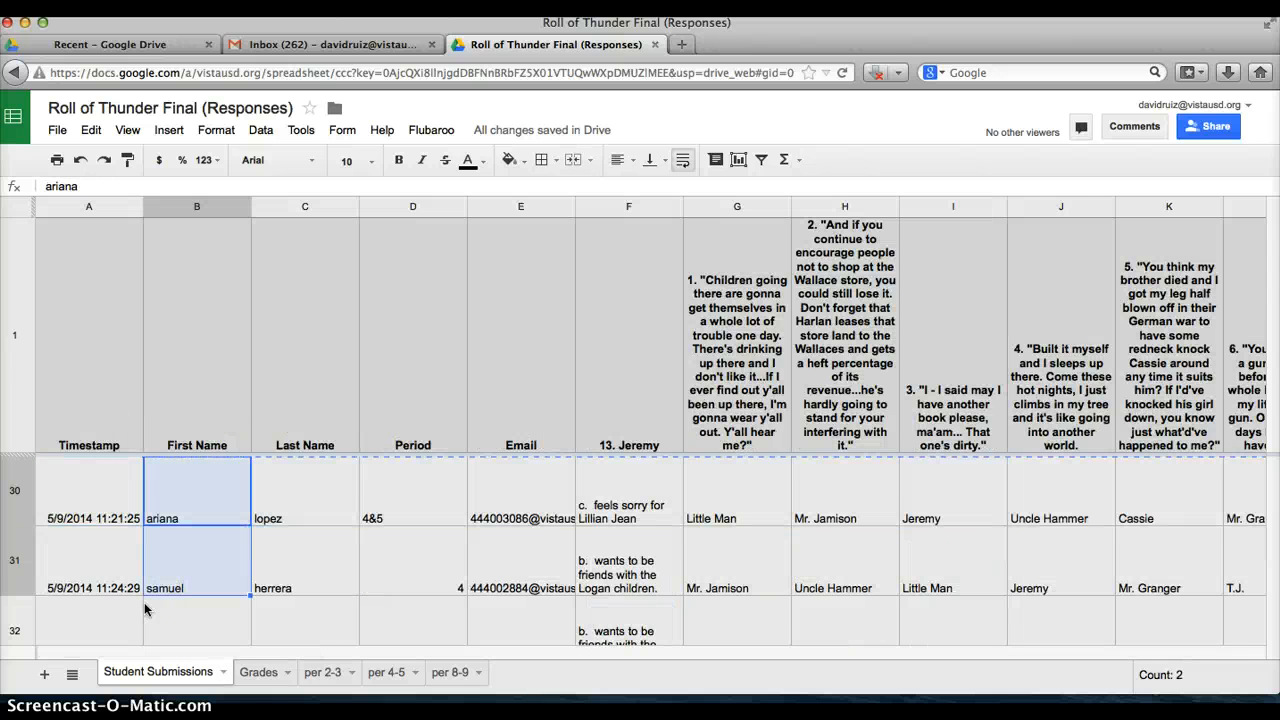
key(shift+Down)
key(shift+Down)
key(shift+Down)
key(shift+Down)
key(shift+Down)
key(shift+Down)
key(shift+Down)
key(shift+Down)
key(shift+Down)
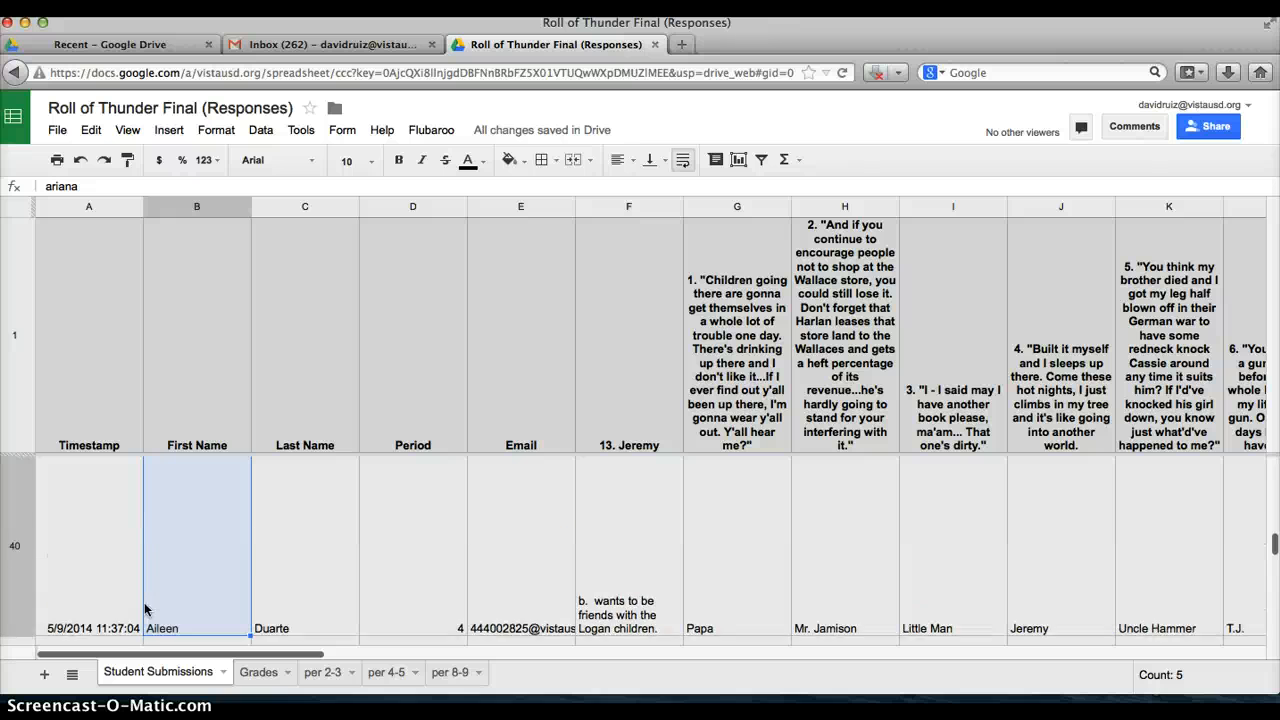
key(shift+Down)
key(shift+Down)
key(shift+Down)
key(shift+Down)
key(shift+Down)
key(shift+Down)
key(shift+Down)
key(shift+Down)
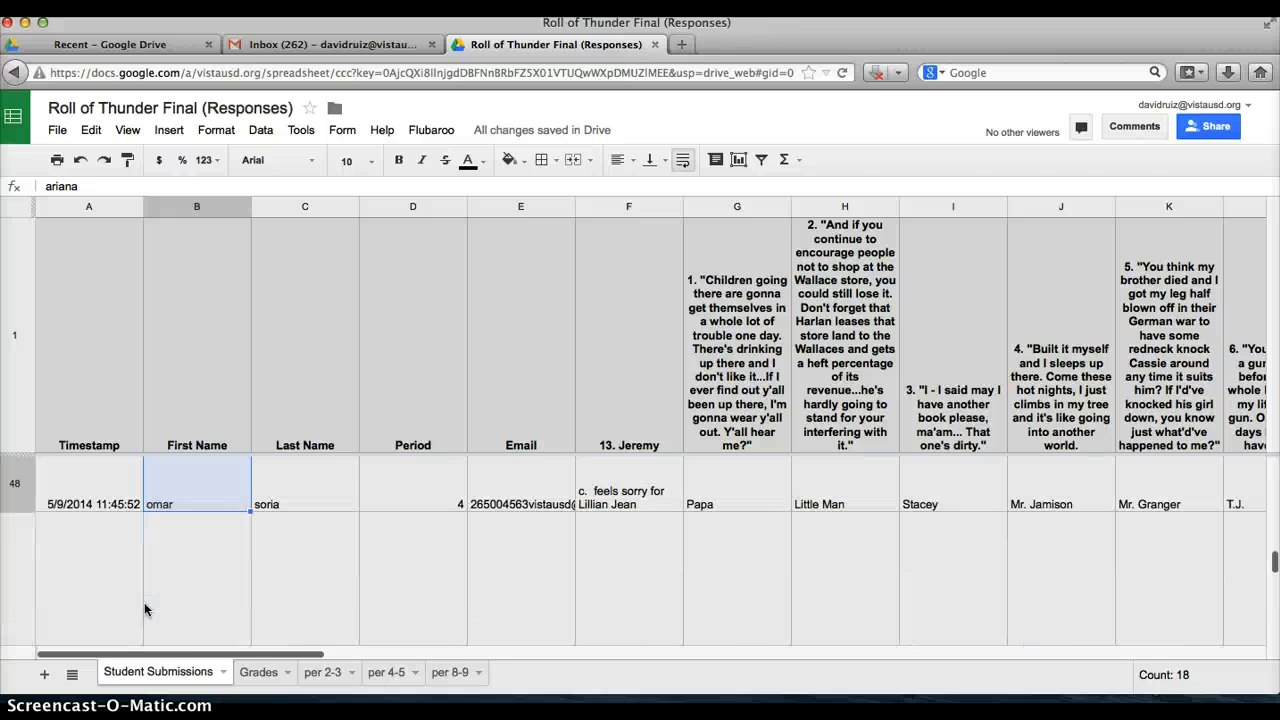
key(shift+Down)
key(shift+Down)
key(shift+Down)
key(shift+Down)
key(shift+Down)
key(shift+Down)
key(shift+Down)
key(shift+Down)
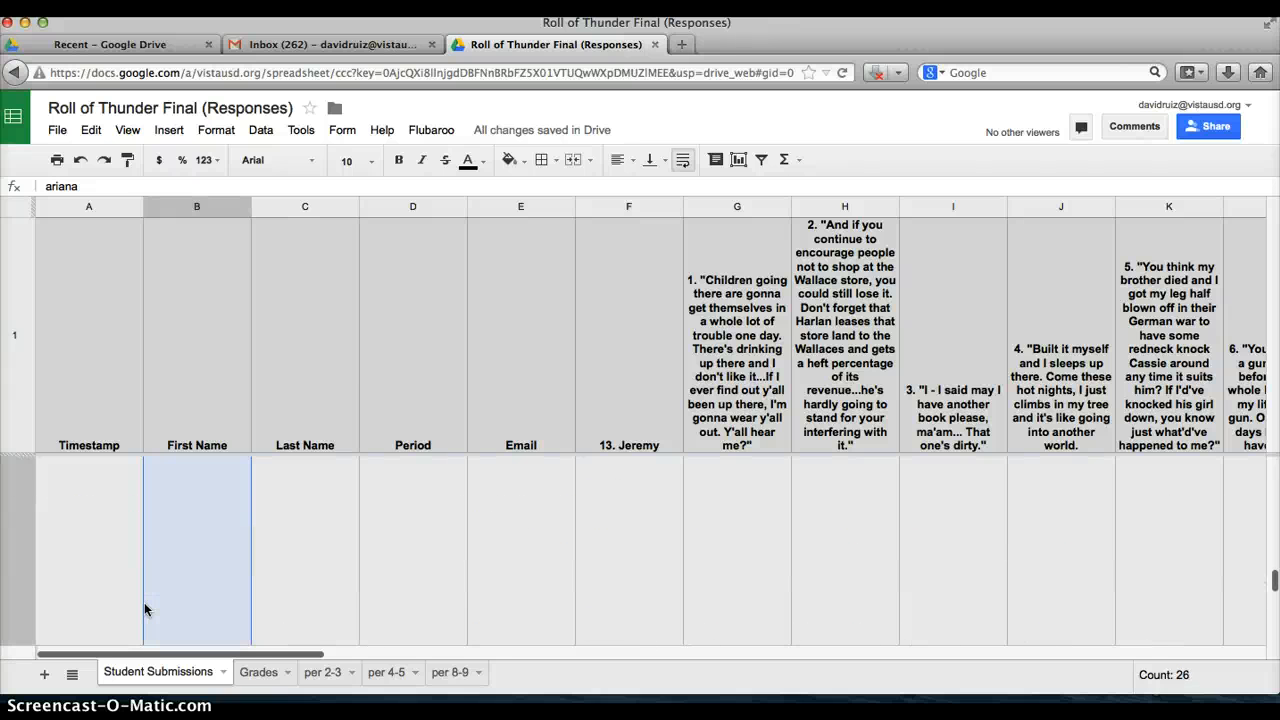
key(shift+Down)
key(shift+Down)
key(shift+Down)
key(shift+Down)
key(shift+Down)
key(shift+Down)
key(shift+Down)
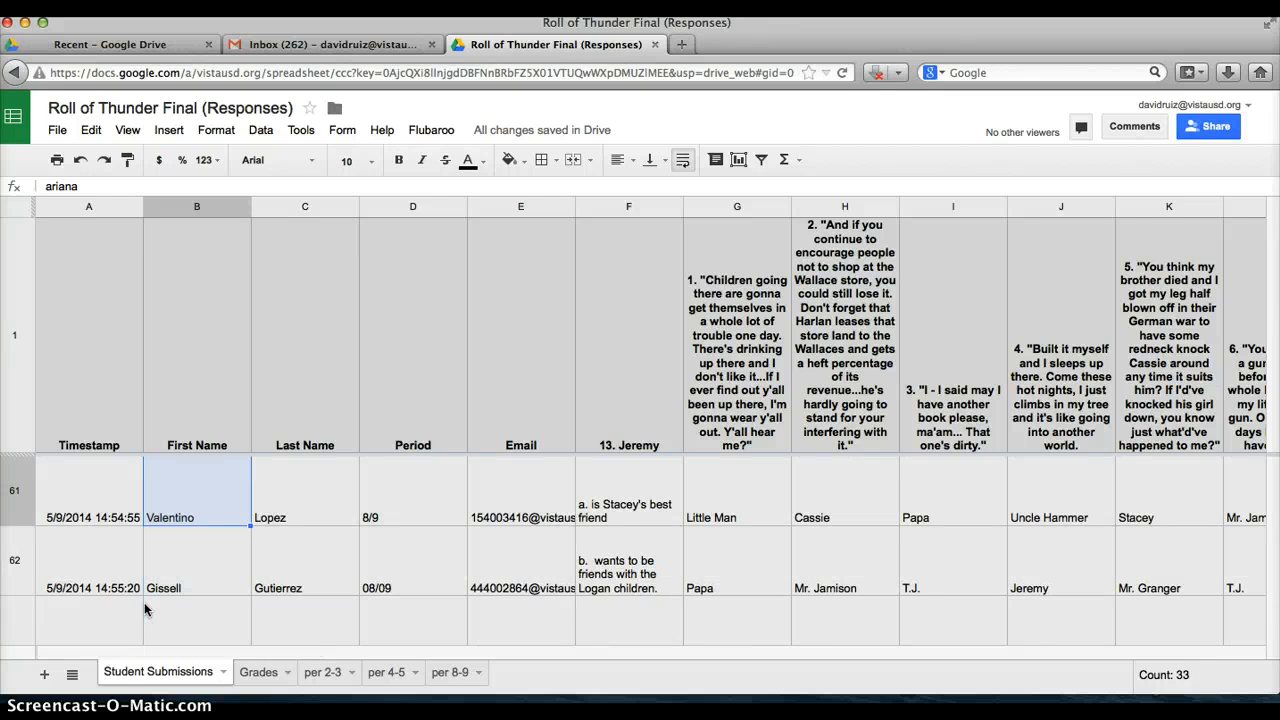
key(shift+Up)
key(shift+Up)
key(shift+Up)
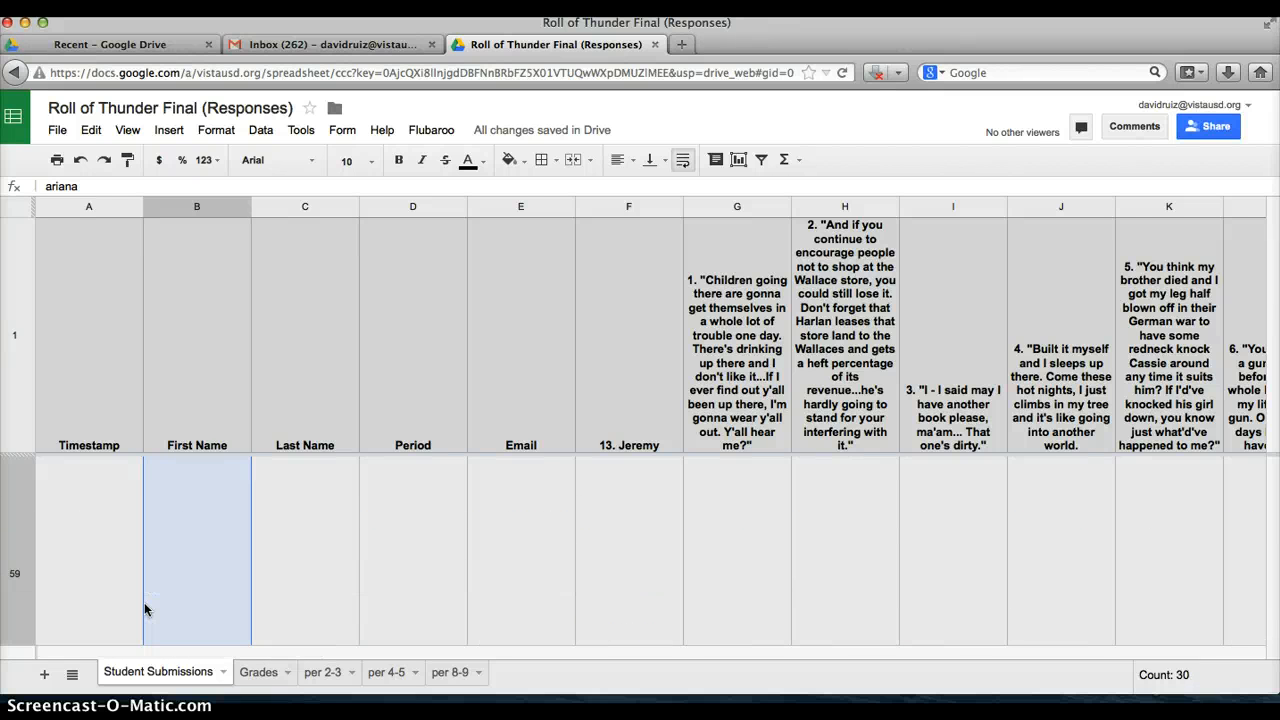
Extend the selection of rows 30 to 59 across through column AI, the question 30 responses contrasting Stacey and T.J
key(shift+Right)
key(shift+Right)
key(shift+Right)
key(shift+Right)
key(shift+Right)
key(shift+Right)
key(shift+Right)
key(shift+Right)
key(shift+Right)
key(shift+Right)
key(shift+Right)
key(shift+Right)
key(shift+Right)
key(shift+Right)
key(shift+Right)
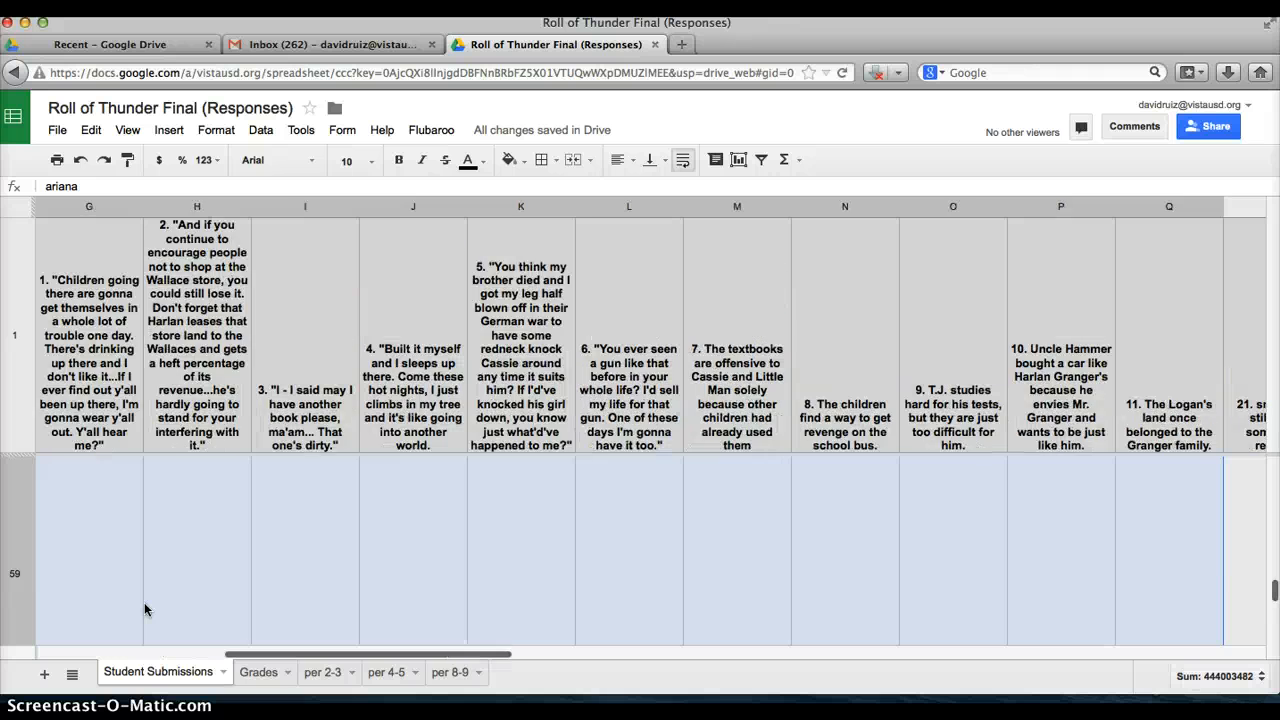
key(shift+Right)
key(shift+Right)
key(shift+Right)
key(shift+Right)
key(shift+Right)
key(shift+Right)
key(shift+Right)
key(shift+Right)
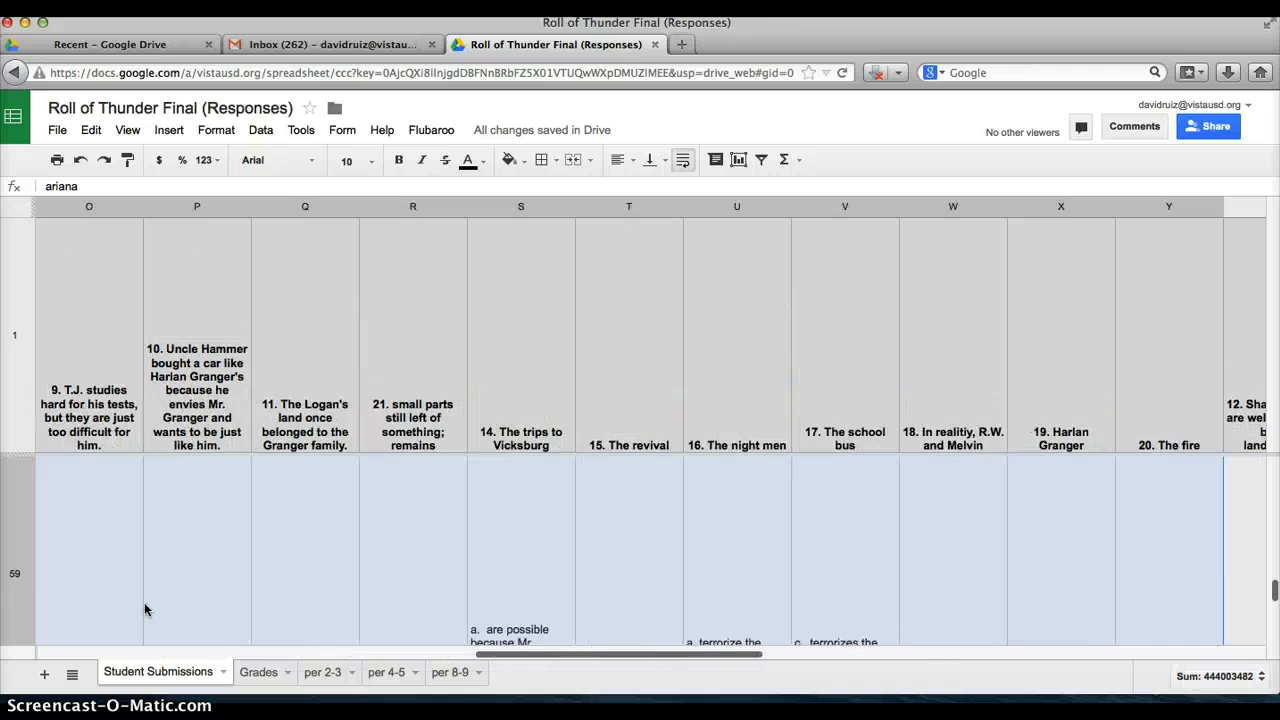
key(shift+Right)
key(shift+Right)
key(shift+Right)
key(shift+Right)
key(shift+Right)
key(shift+Right)
key(shift+Right)
key(shift+Right)
key(shift+Right)
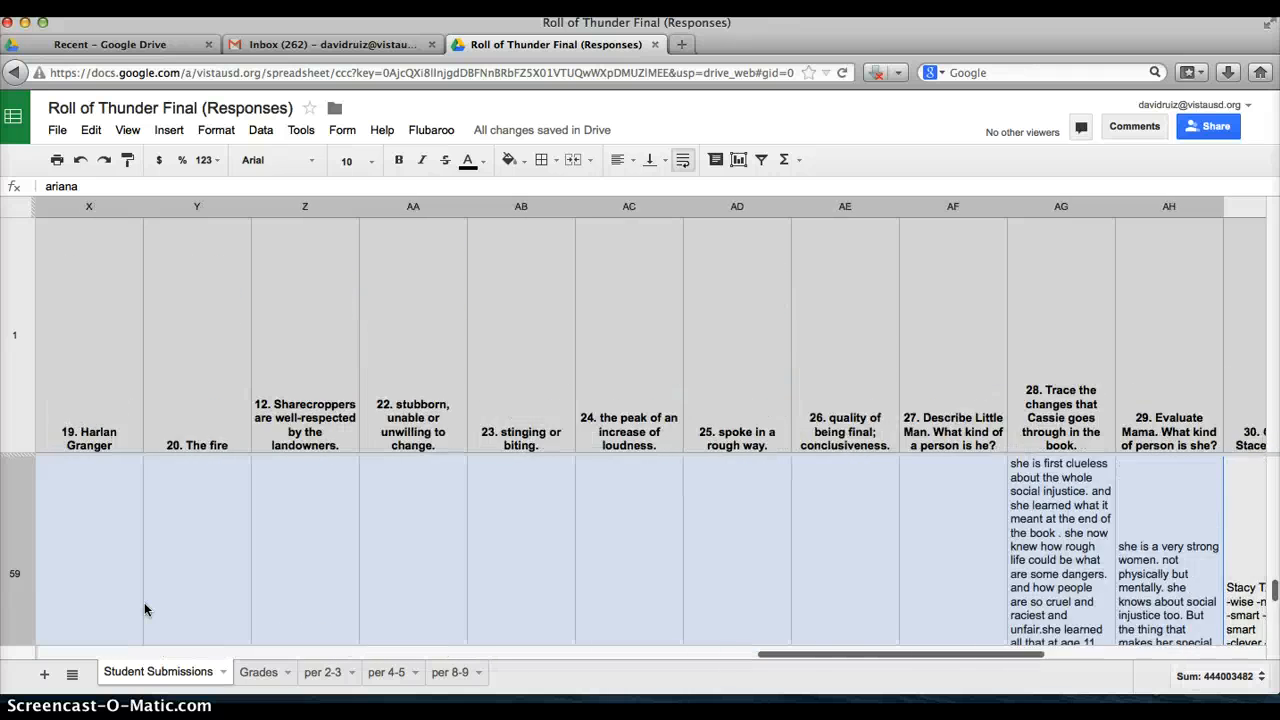
key(shift+Right)
key(shift+Right)
key(shift+Right)
key(shift+Right)
key(shift+Right)
key(shift+Right)
key(shift+Right)
key(shift+Right)
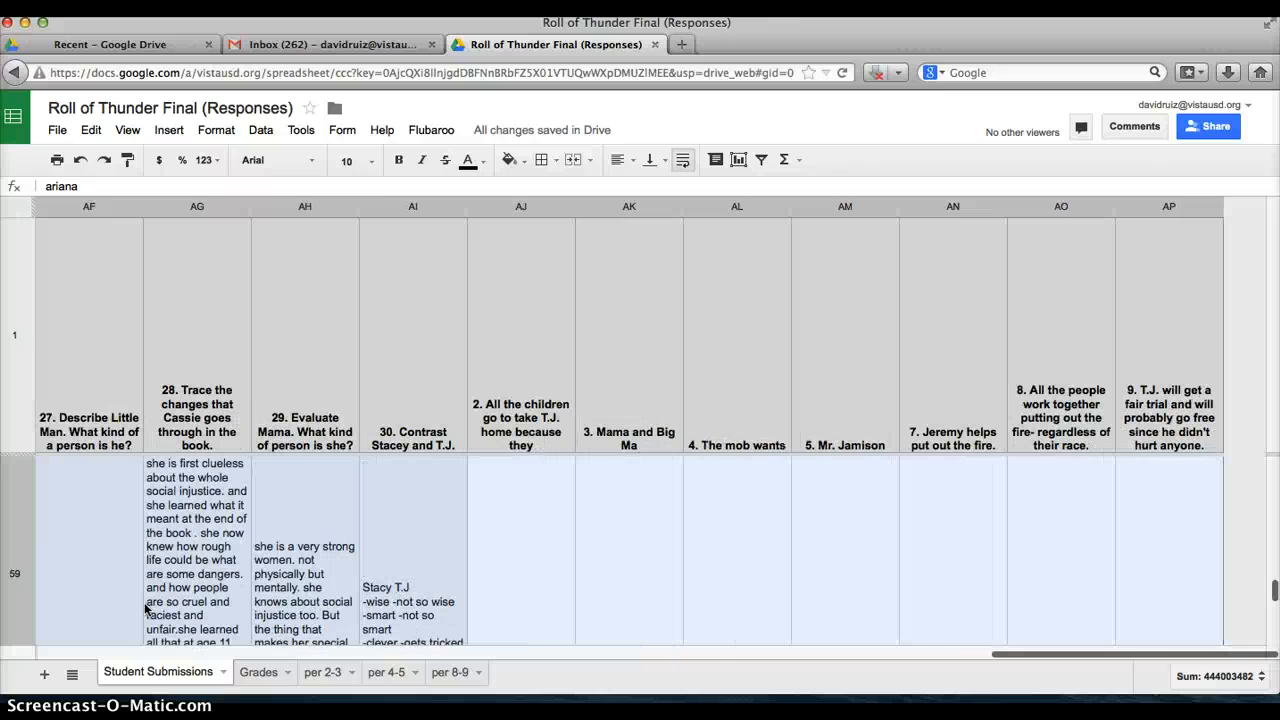
key(shift+Left)
key(shift+Left)
key(shift+Left)
key(shift+Left)
key(shift+Left)
key(shift+Left)
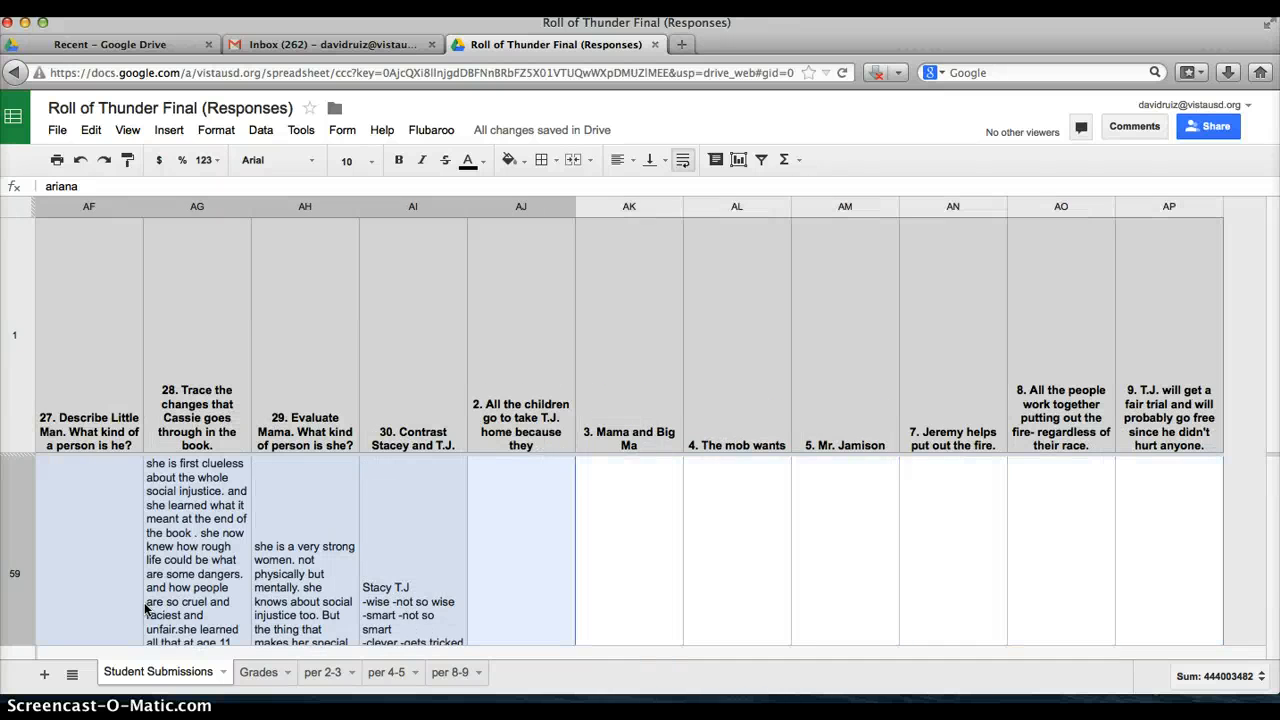
key(shift+Left)
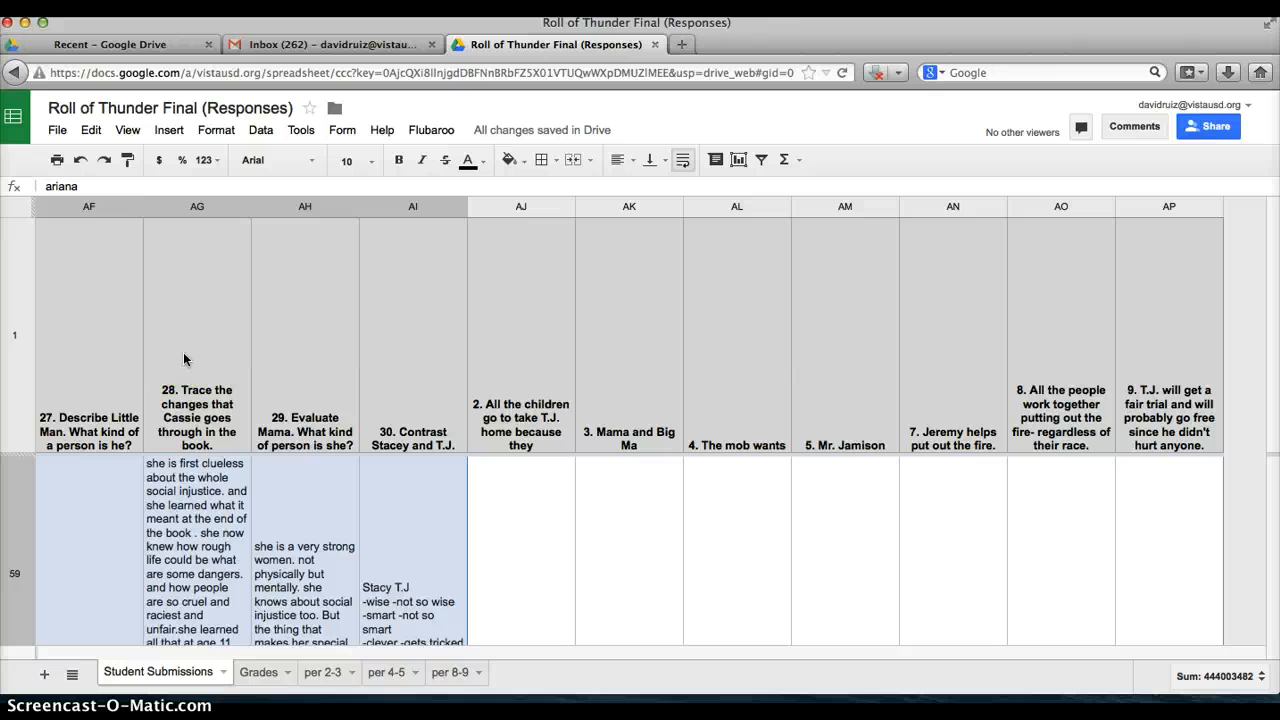
Paste the copied period 4-5 responses into the empty per 4-5 sheet, starting at cell A1
click(388, 679)
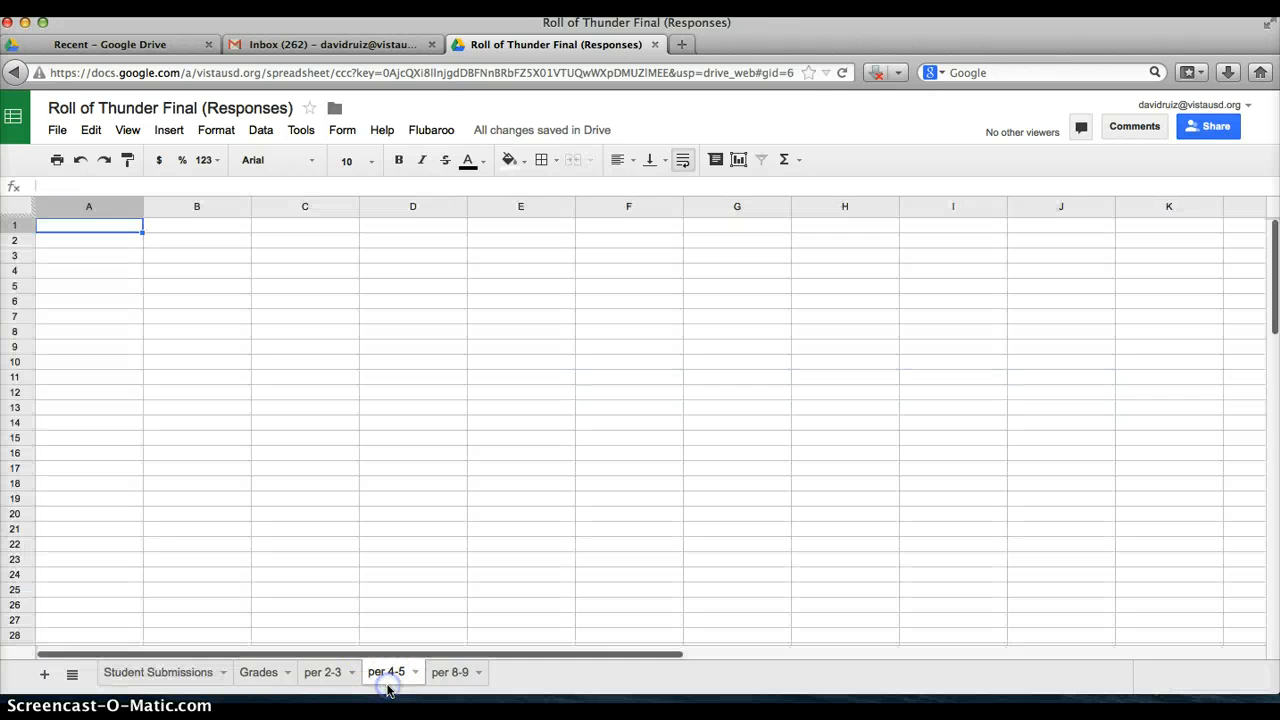
key(ctrl+a)
key(ctrl+v)
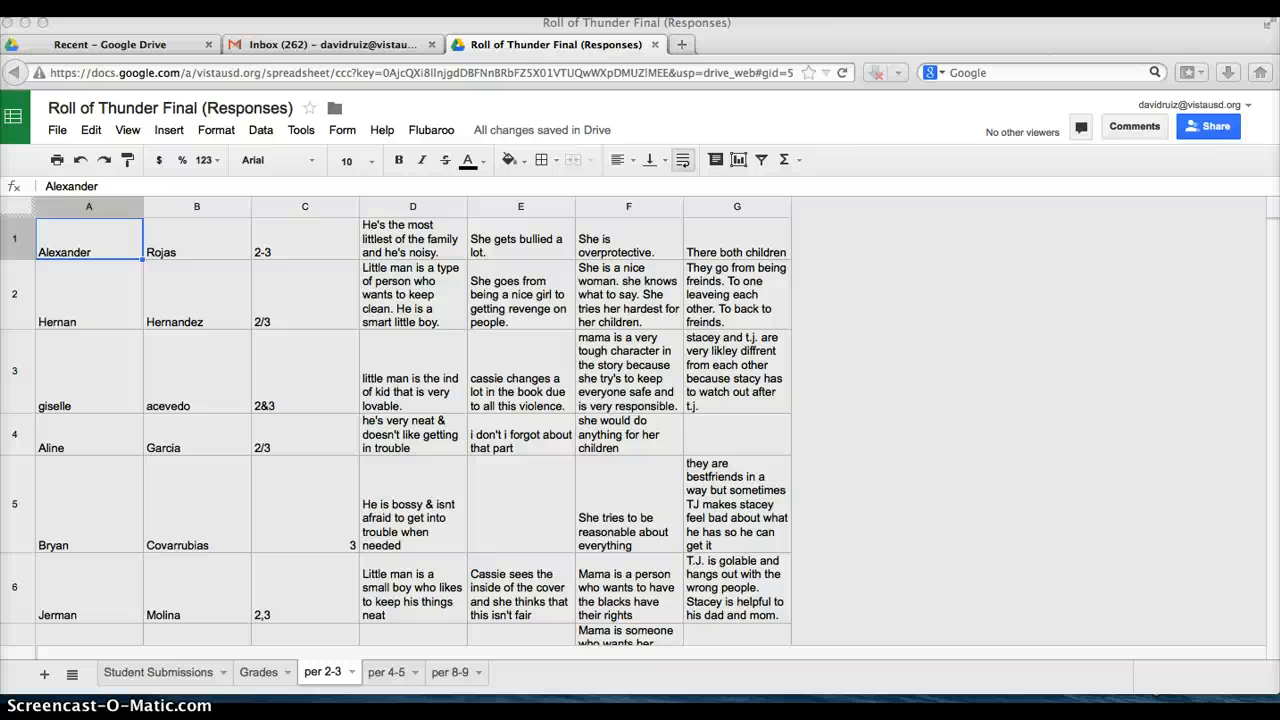
Delete columns C through AD from the per 4-5 sheet, removing the period, the emails and every answer before the written responses
click(394, 676)
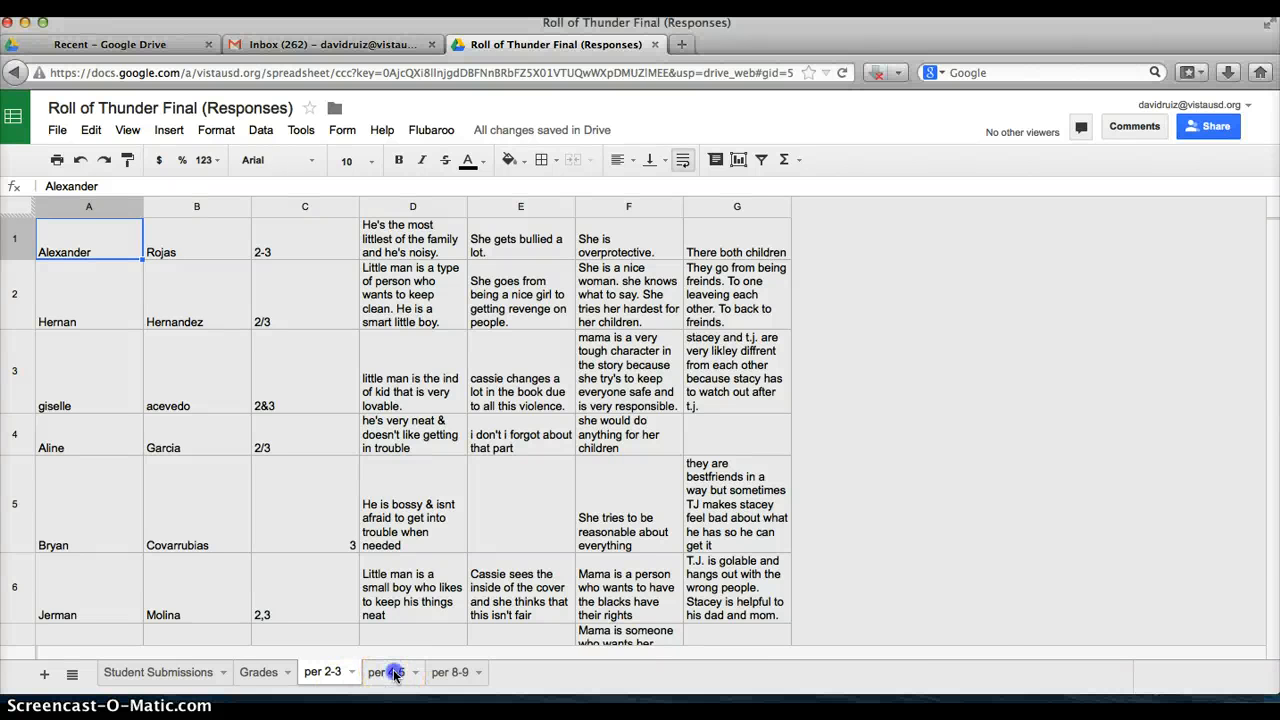
click(394, 676)
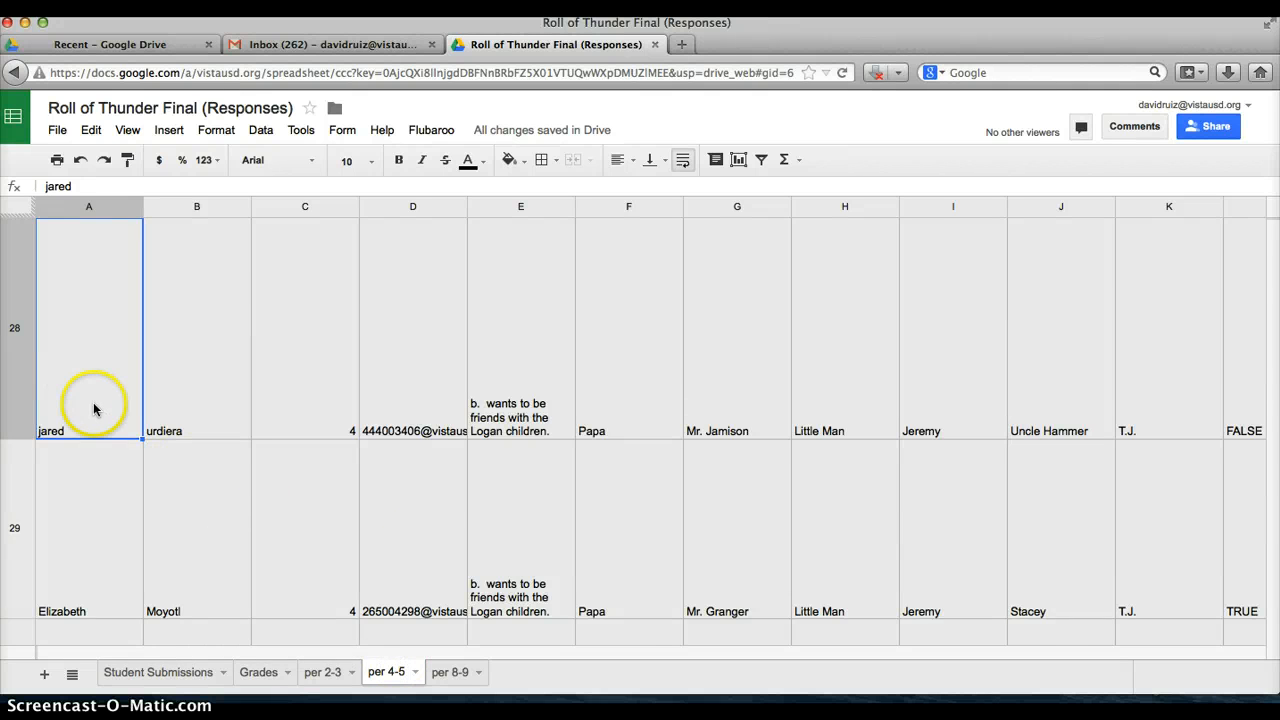
scroll(94, 408, up, 15)
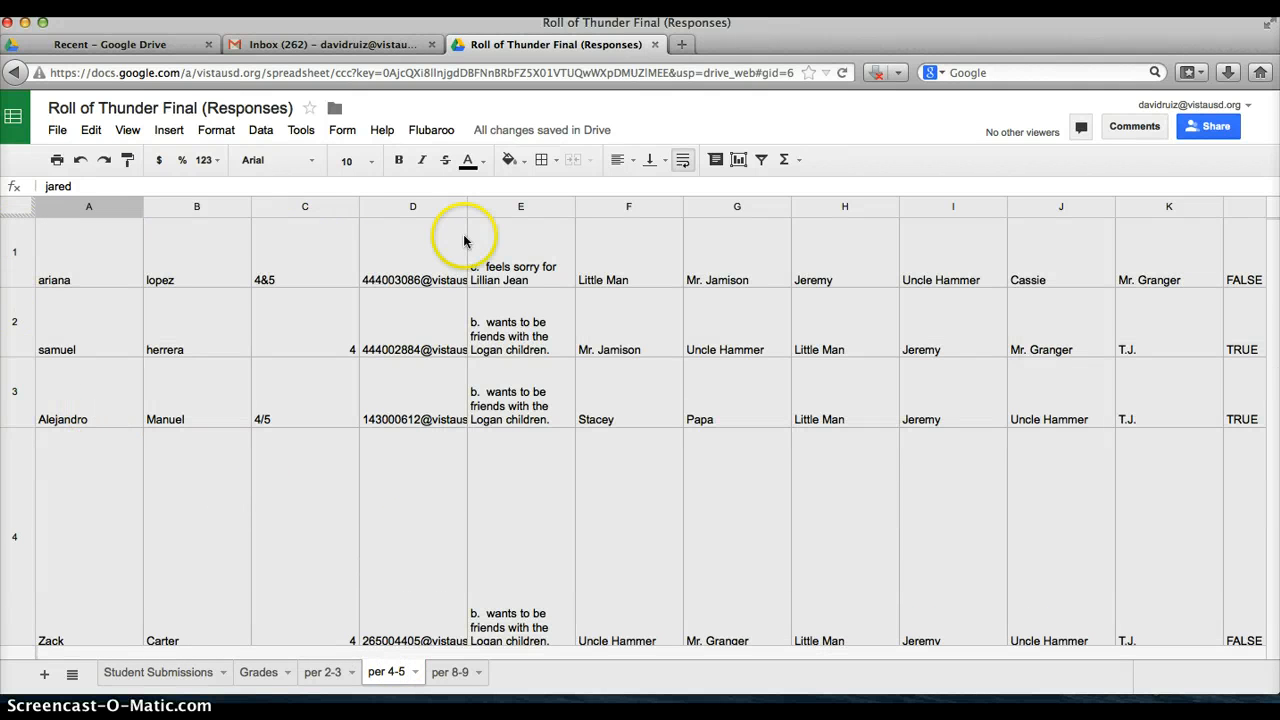
click(291, 207)
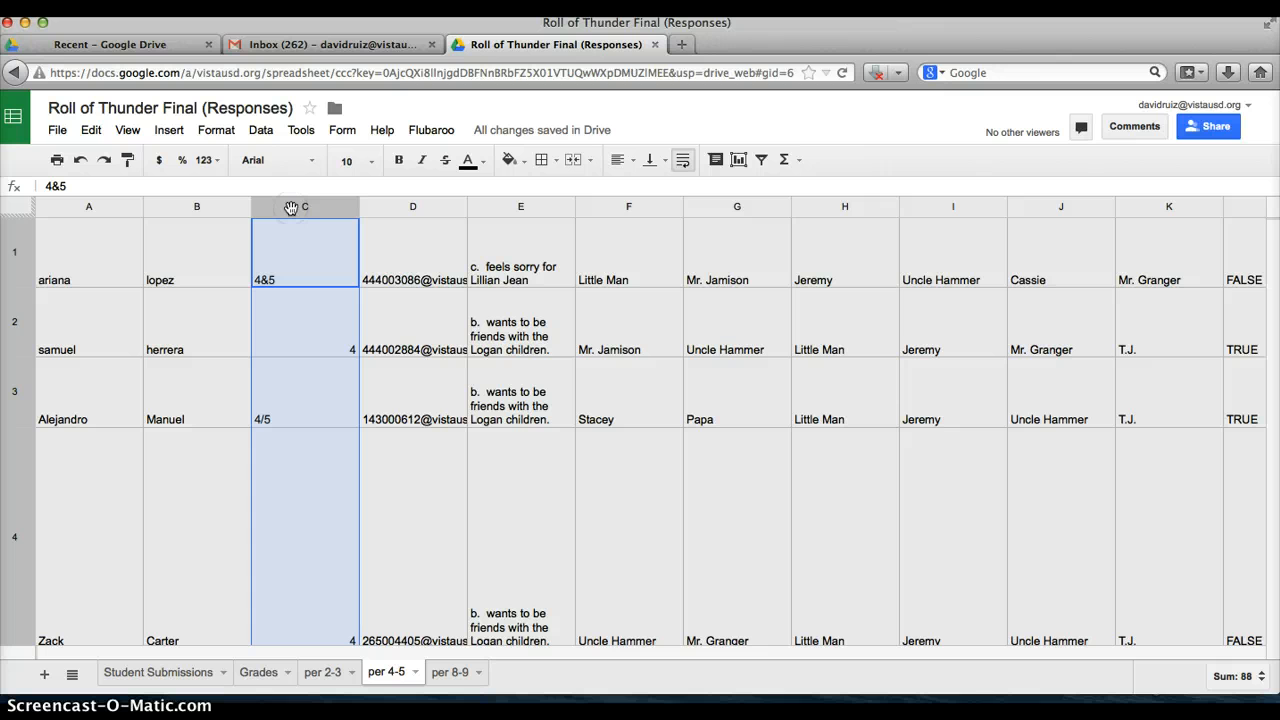
click(282, 204)
key(shift+Right)
key(shift+Right)
key(shift+Right)
key(shift+Right)
key(shift+Right)
key(shift+Right)
key(shift+Right)
key(shift+Right)
key(shift+Right)
key(shift+Right)
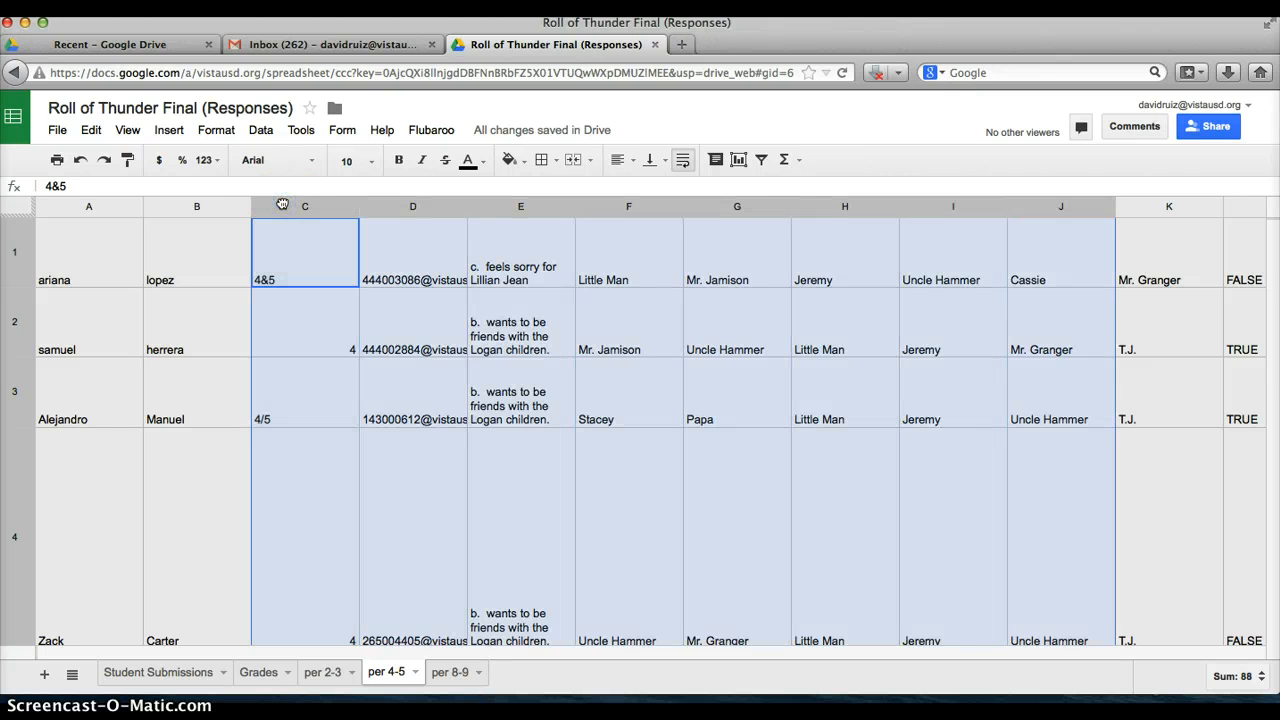
key(shift+Right)
key(shift+Right)
key(shift+Right)
key(shift+Right)
key(shift+Right)
key(shift+Right)
key(shift+Right)
key(shift+Right)
key(shift+Right)
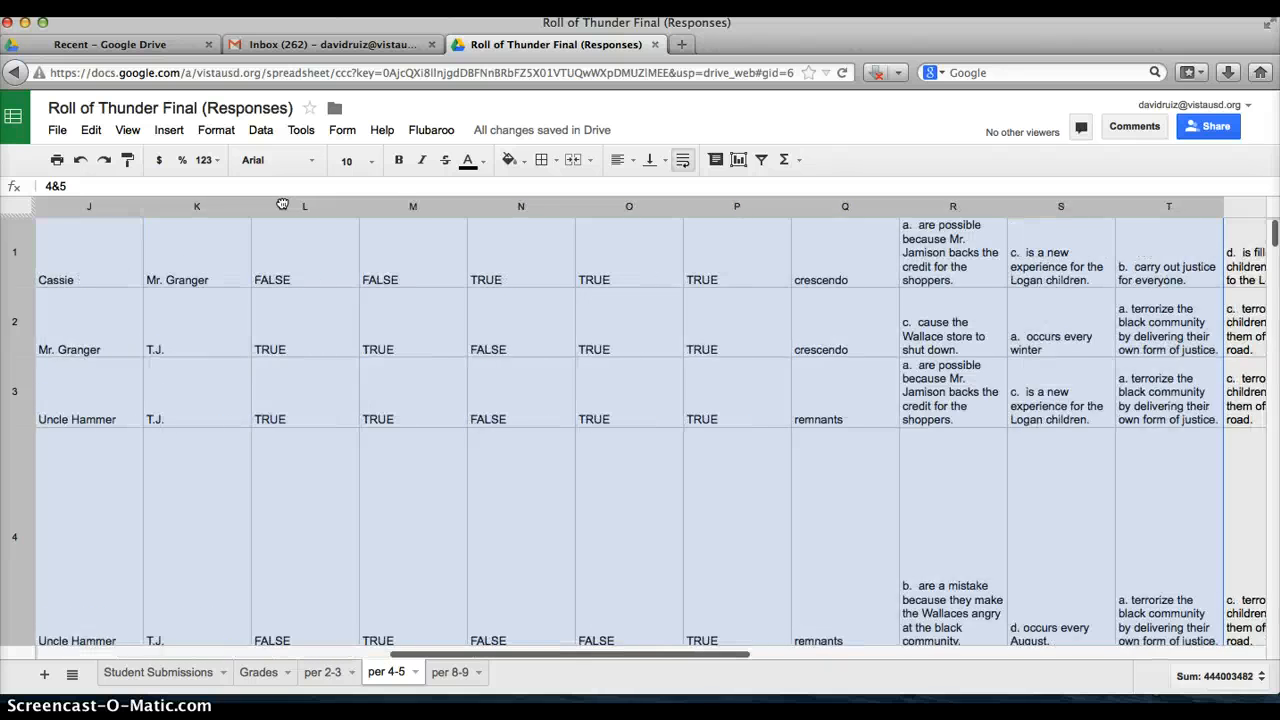
key(shift+Right)
key(shift+Right)
key(shift+Right)
key(shift+Right)
key(shift+Right)
key(shift+Right)
key(shift+Right)
key(shift+Right)
key(shift+Right)
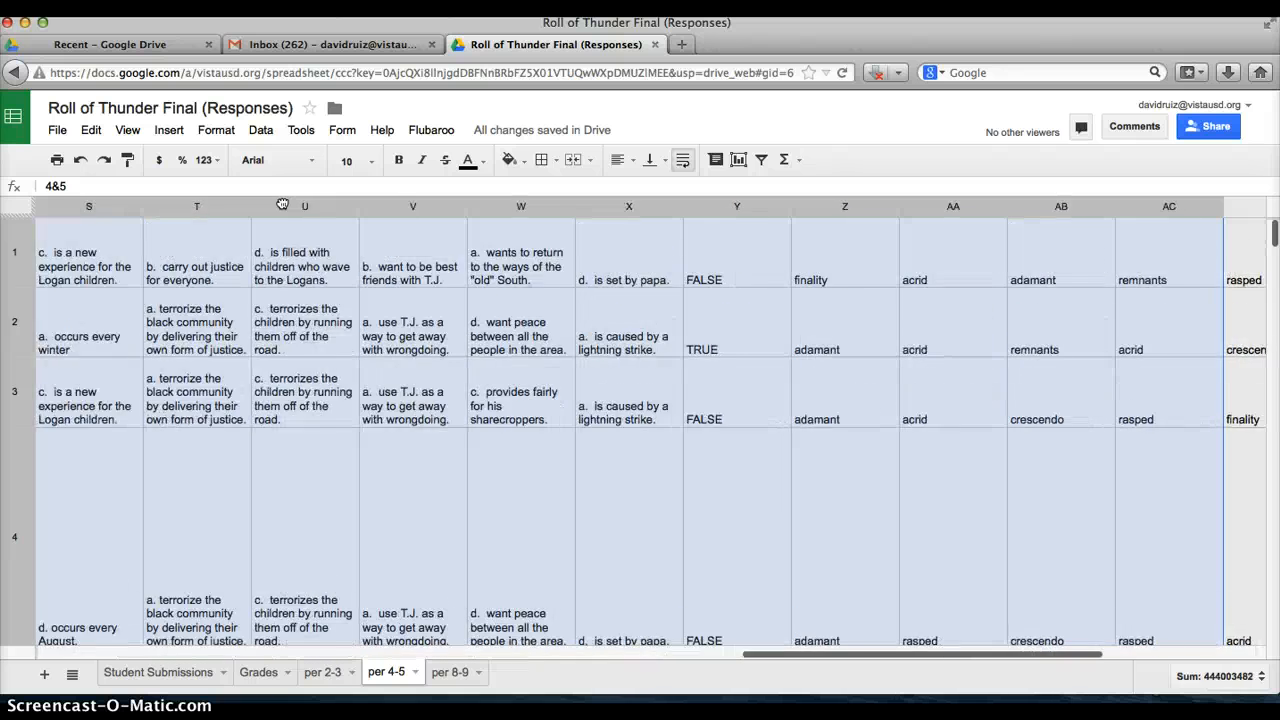
key(shift+Right)
key(shift+Right)
key(shift+Right)
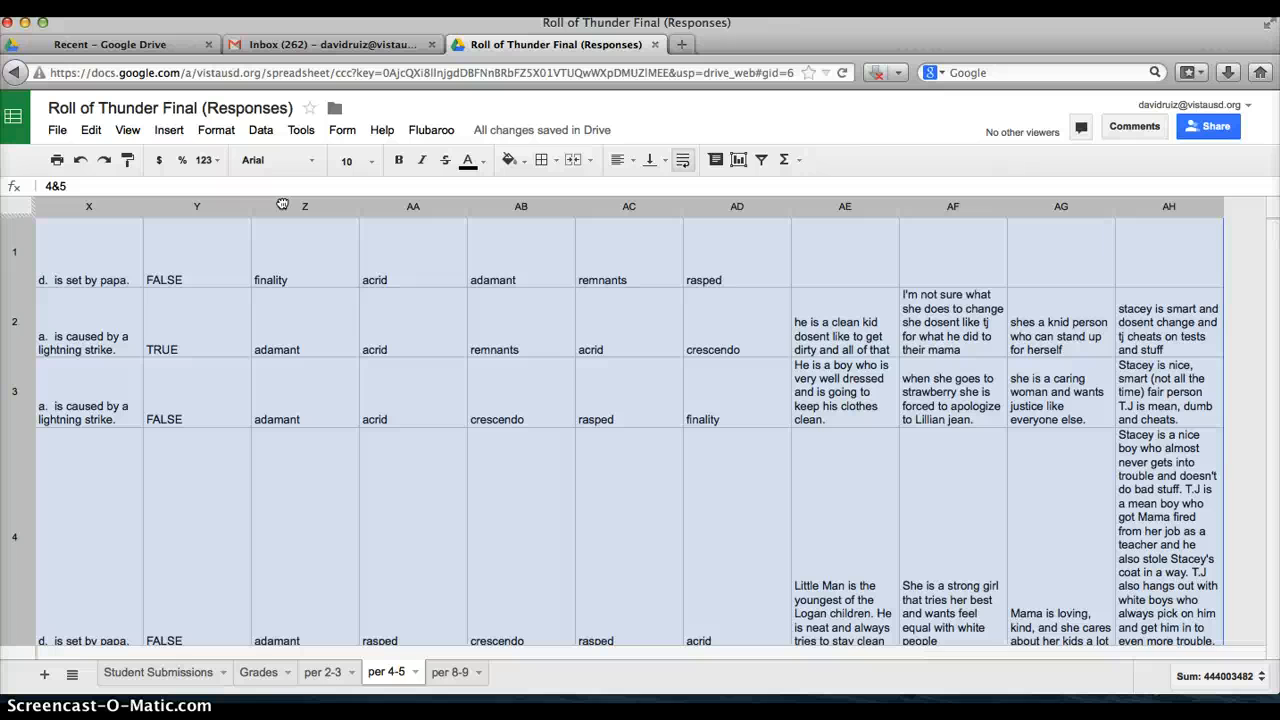
key(shift+Left)
key(shift+Left)
key(shift+Left)
key(shift+Left)
key(shift+Left)
key(shift+Right)
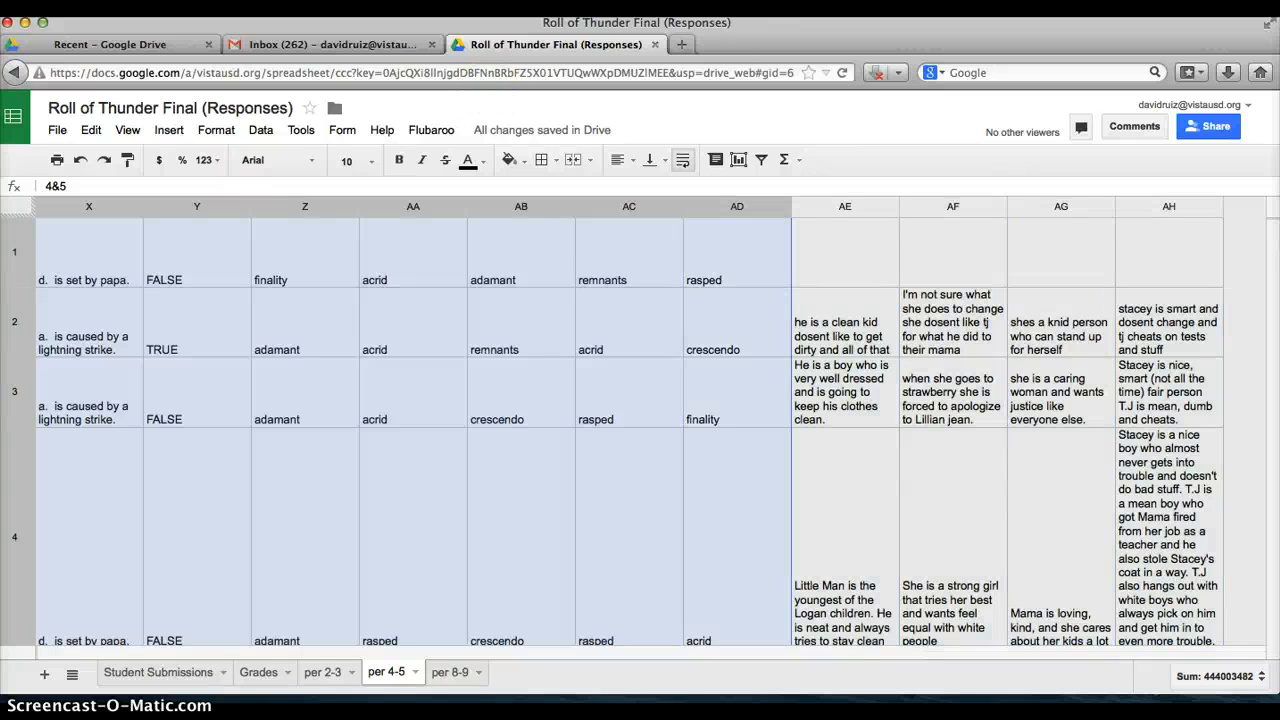
click(782, 209)
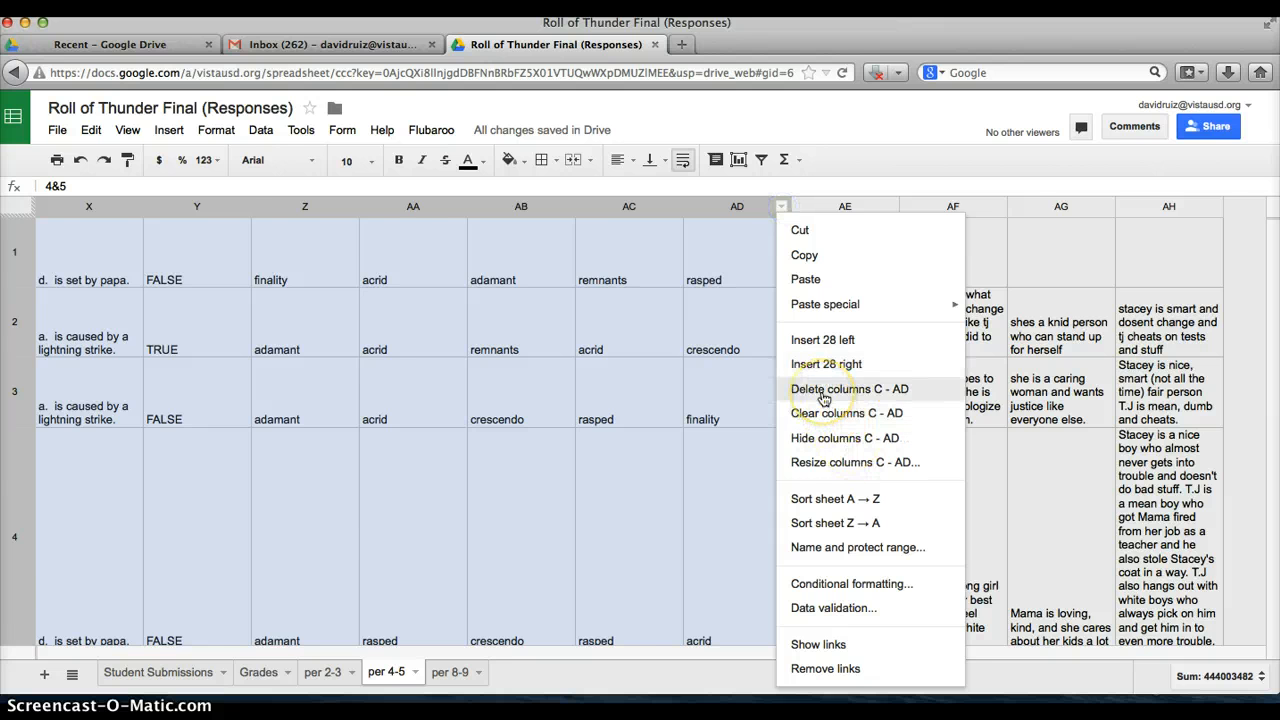
click(823, 398)
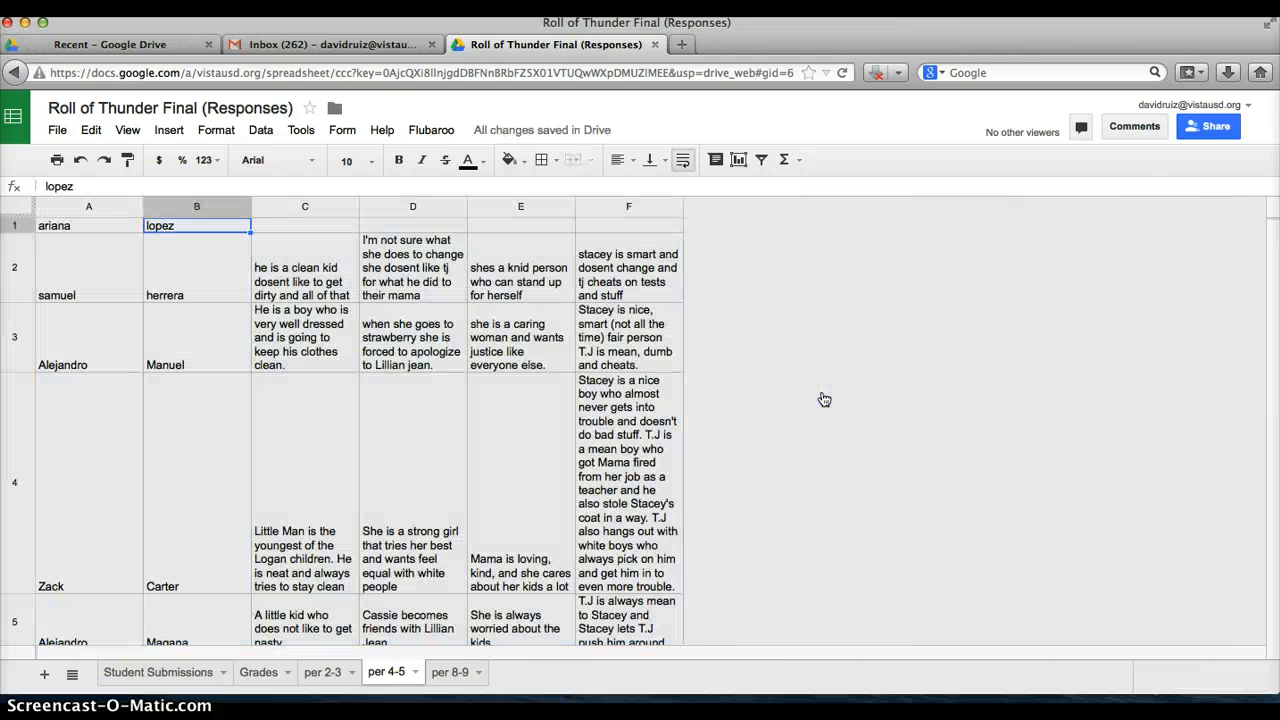
Look across row 2 of the per 4-5 sheet to examine the remaining name and written-response columns
key(Right)
key(Left)
key(Right)
key(Down)
key(Right)
key(Right)
key(Right)
key(Right)
key(Left)
key(Left)
key(Left)
key(Left)
key(Left)
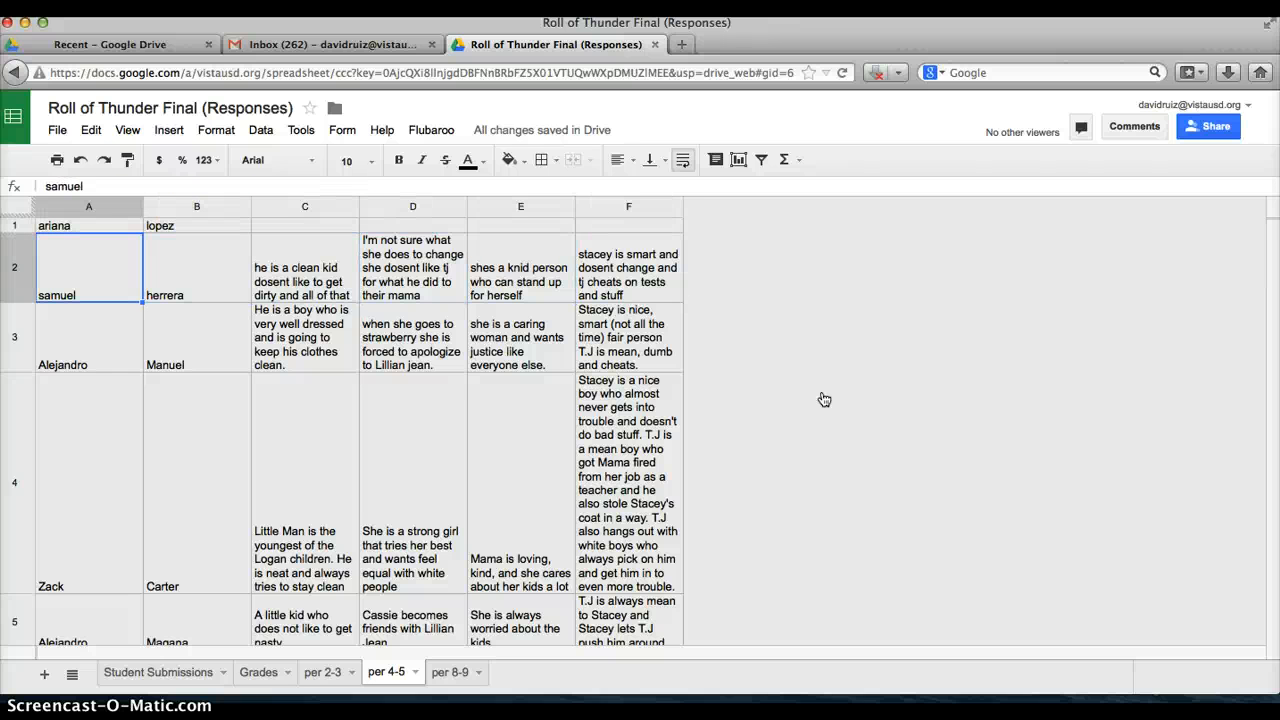
Delete columns C through AD from the per 8-9 sheet, removing the period, the emails and every answer before the written responses
click(450, 672)
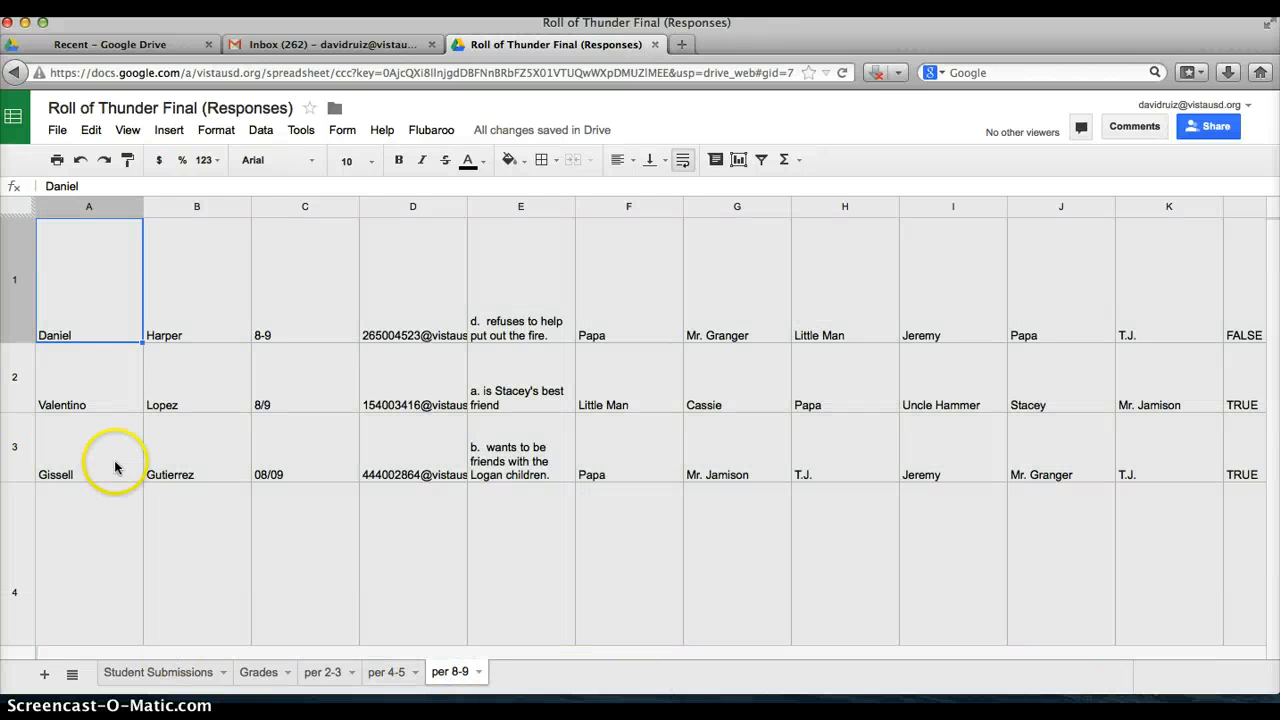
click(297, 205)
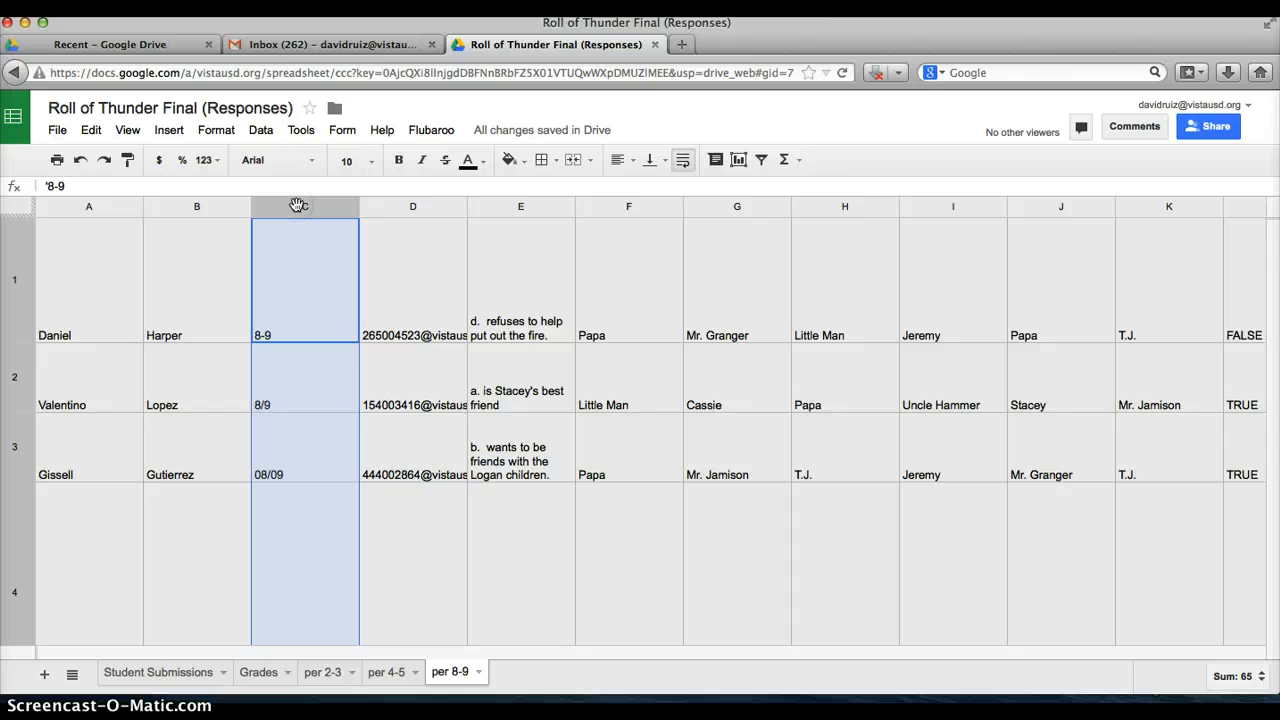
key(shift+Right)
key(shift+Right)
key(shift+Right)
key(shift+Right)
key(shift+Right)
key(shift+Right)
key(shift+Right)
key(shift+Right)
key(shift+Right)
key(shift+Right)
key(shift+Right)
key(shift+Right)
key(shift+Right)
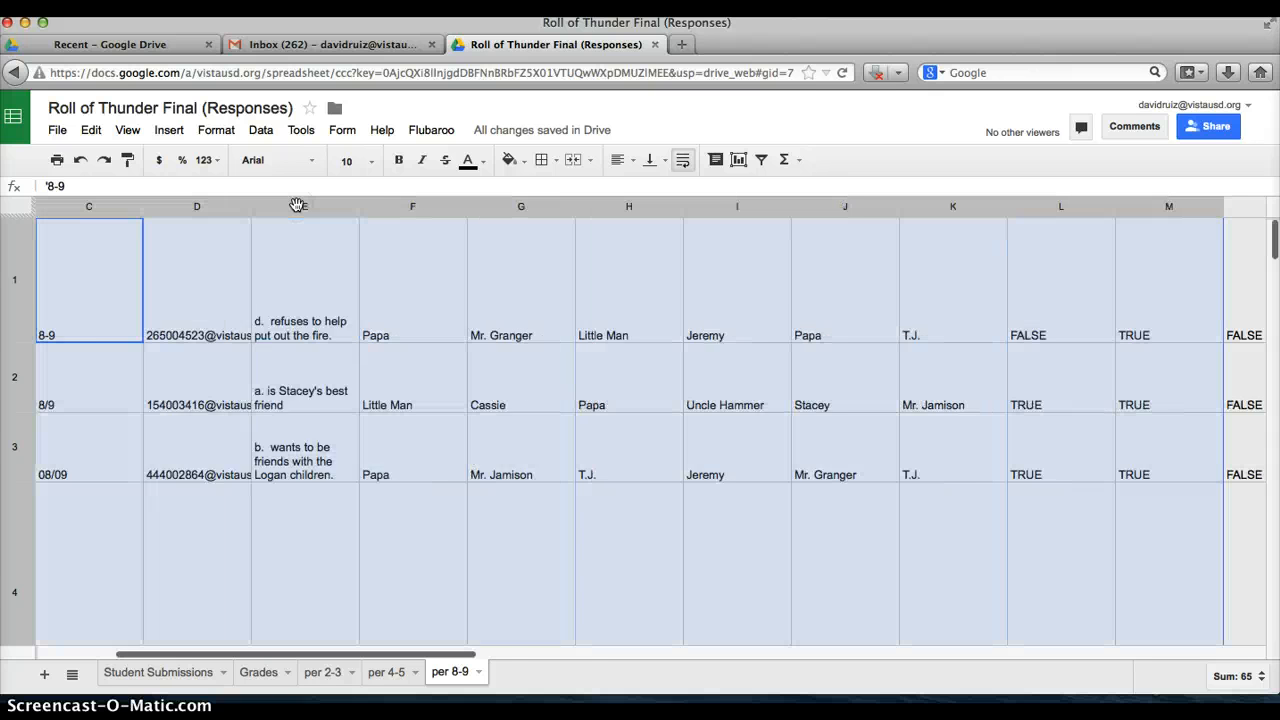
key(shift+Right)
key(shift+Right)
key(shift+Right)
key(shift+Right)
key(shift+Right)
key(shift+Right)
key(shift+Right)
key(shift+Right)
key(shift+Right)
key(shift+Right)
key(shift+Right)
key(shift+Right)
key(shift+Right)
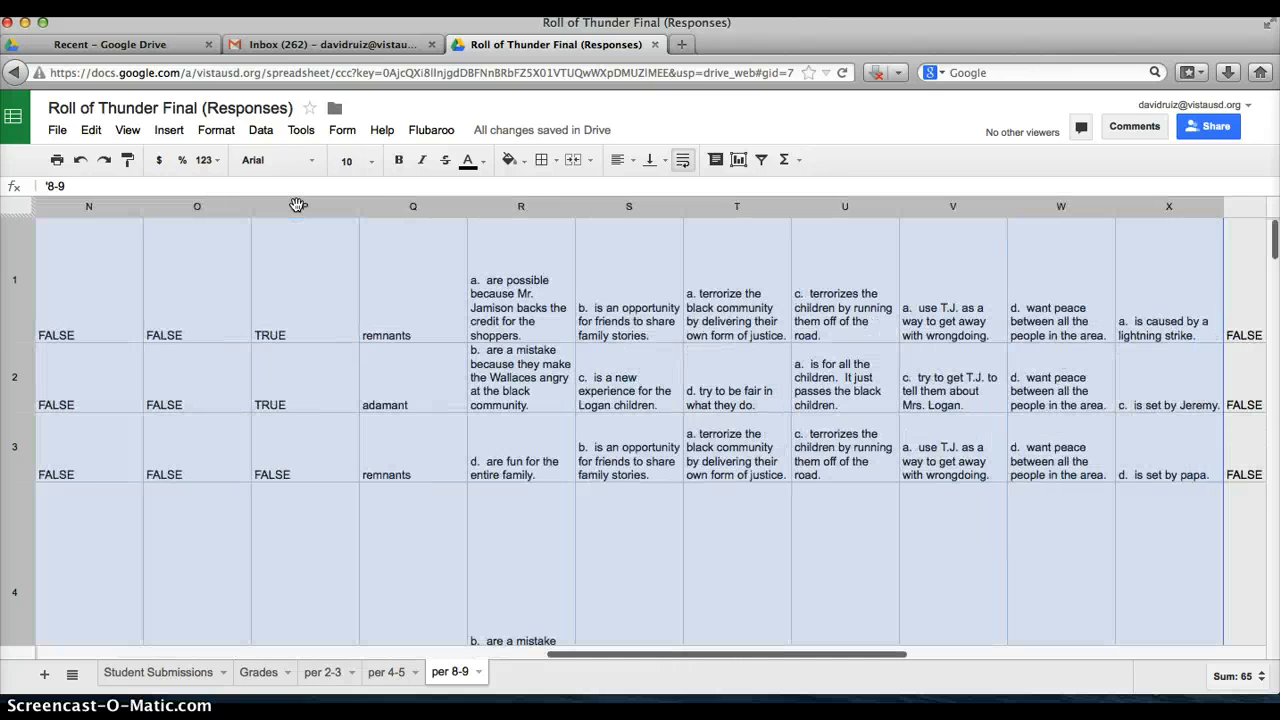
key(shift+Right)
key(shift+Right)
key(shift+Right)
key(shift+Right)
key(shift+Right)
key(shift+Left)
key(shift+Left)
key(shift+Left)
key(shift+Left)
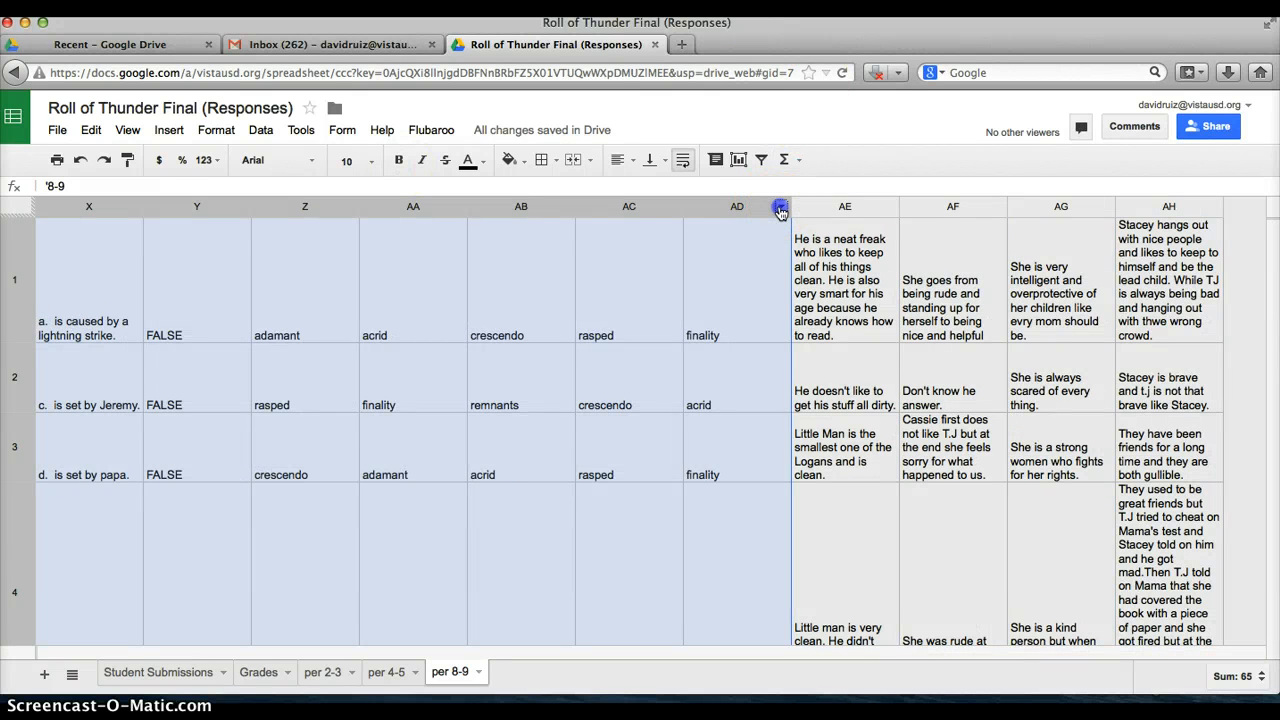
click(780, 209)
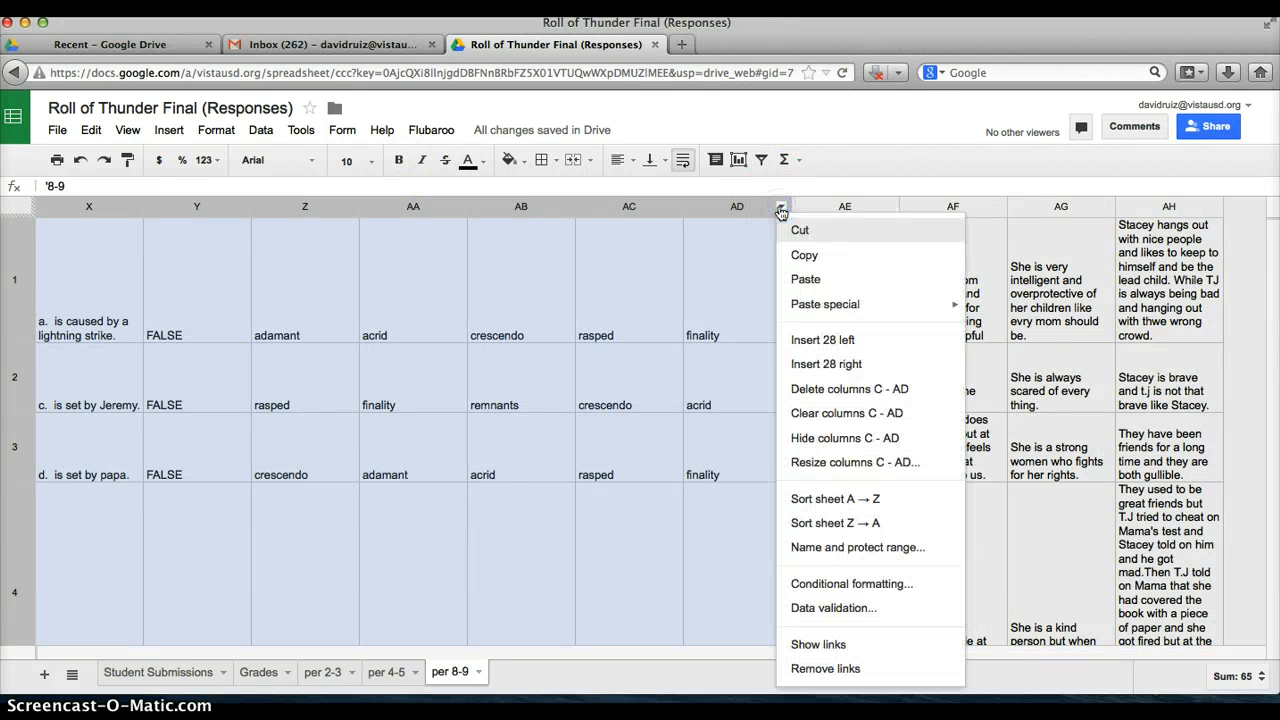
click(842, 389)
key(Left)
key(Left)
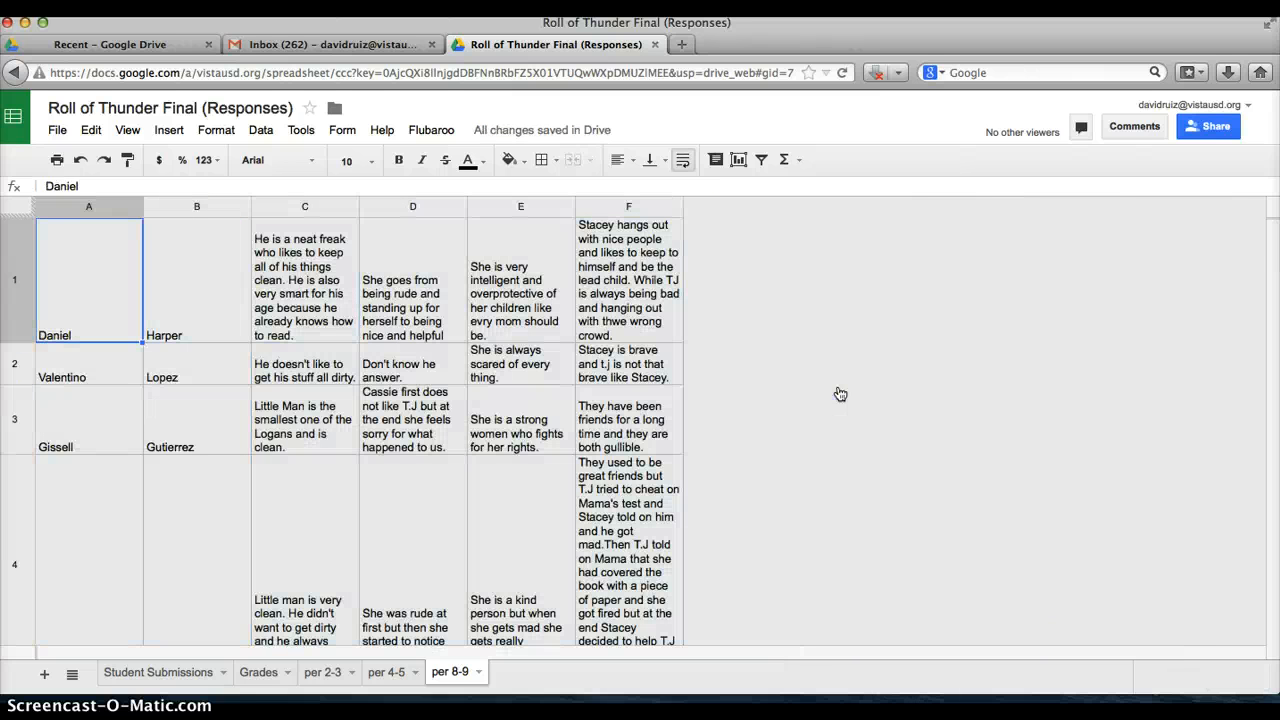
Sort the per 8-9 sheet A → Z by the last names in column B
click(197, 207)
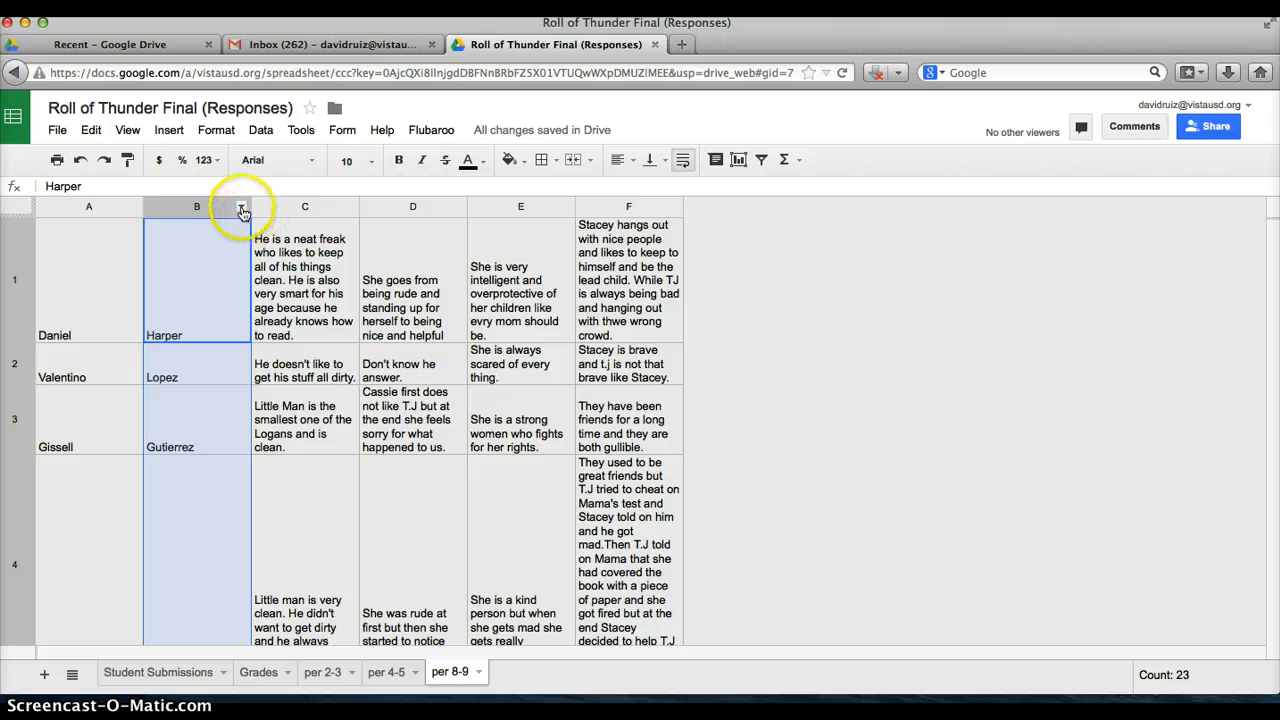
click(241, 209)
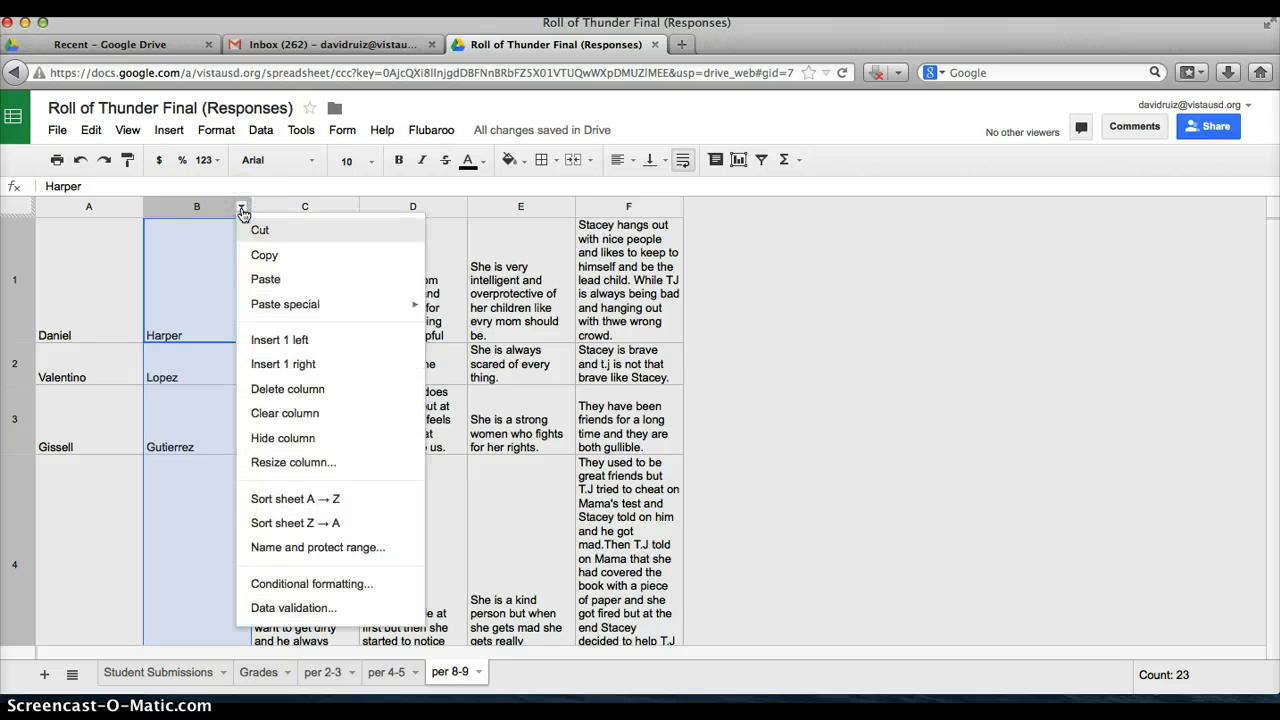
click(320, 500)
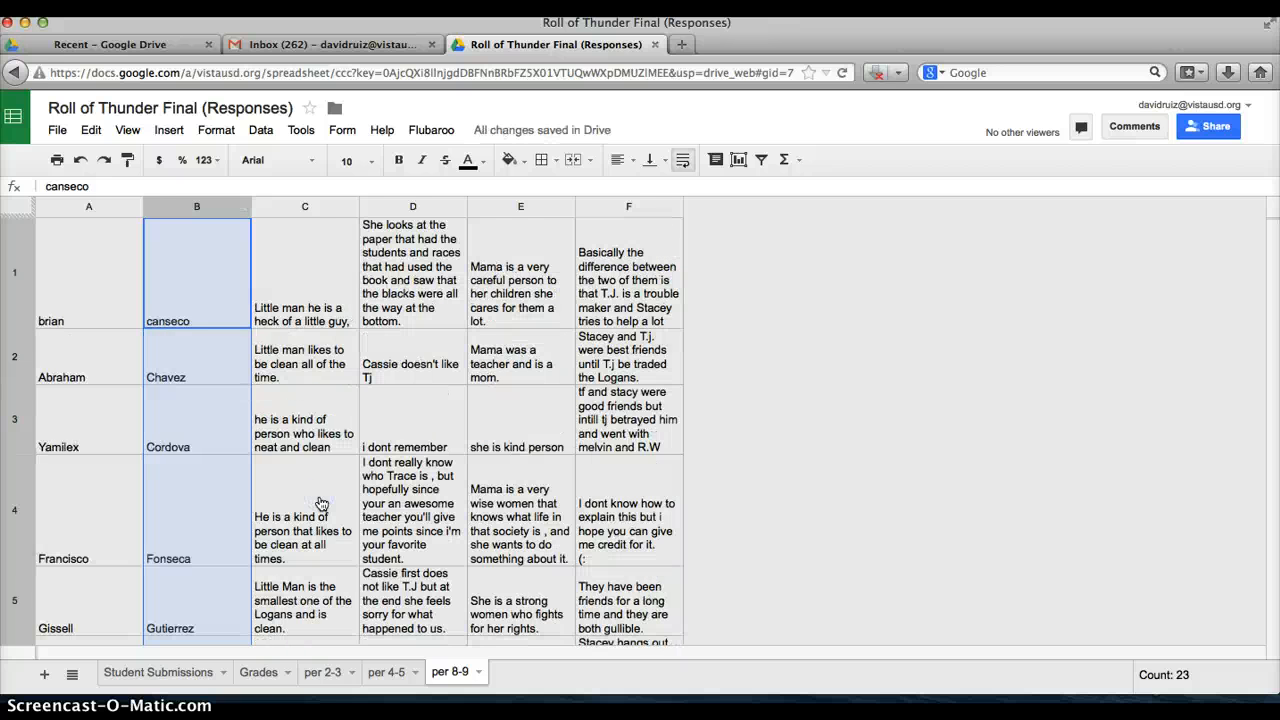
key(Left)
key(Right)
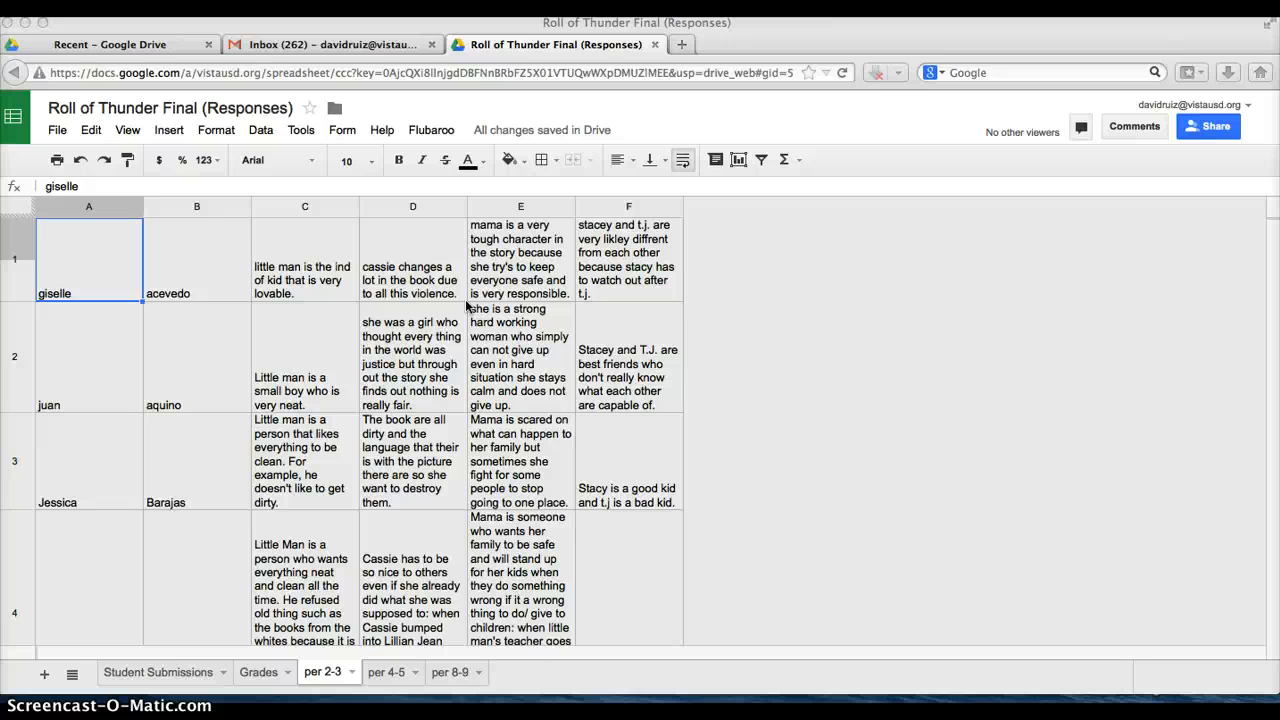
Copy the period 2-3 students' records from the Grades sheet, cells B8 through G35, covering first name through percent
click(259, 672)
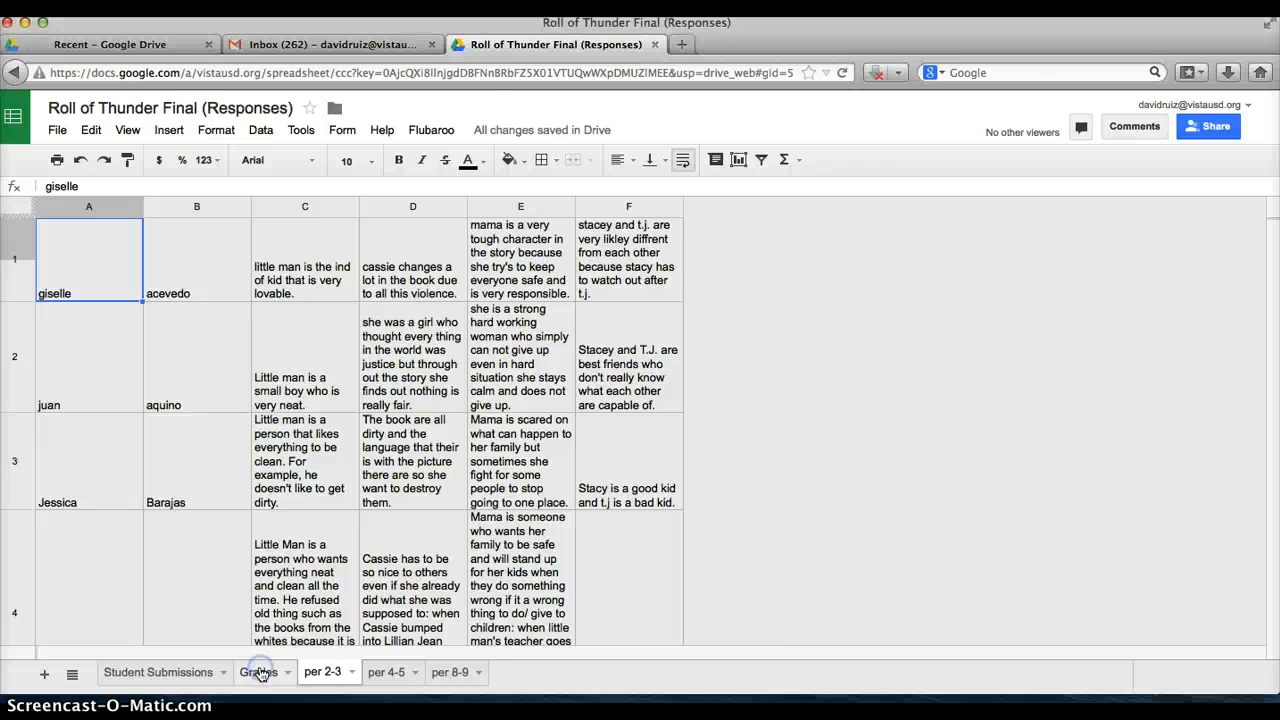
click(259, 672)
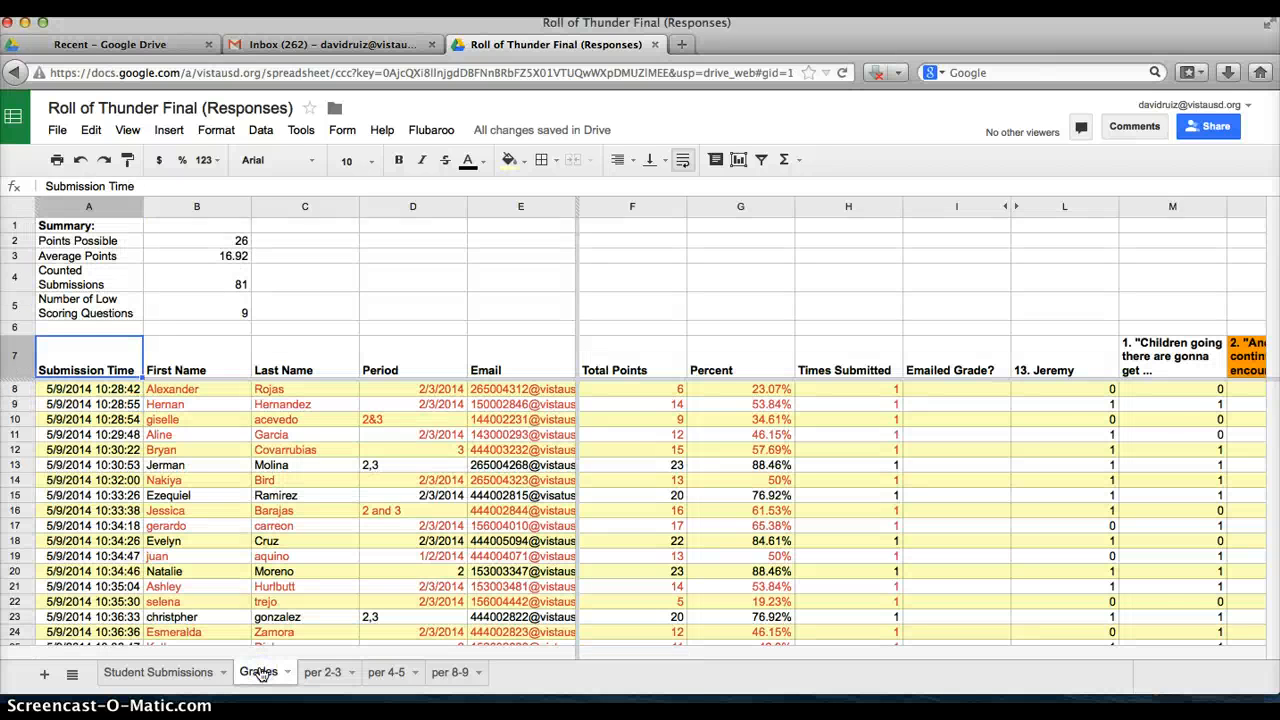
key(Down)
key(Down)
key(Down)
key(Right)
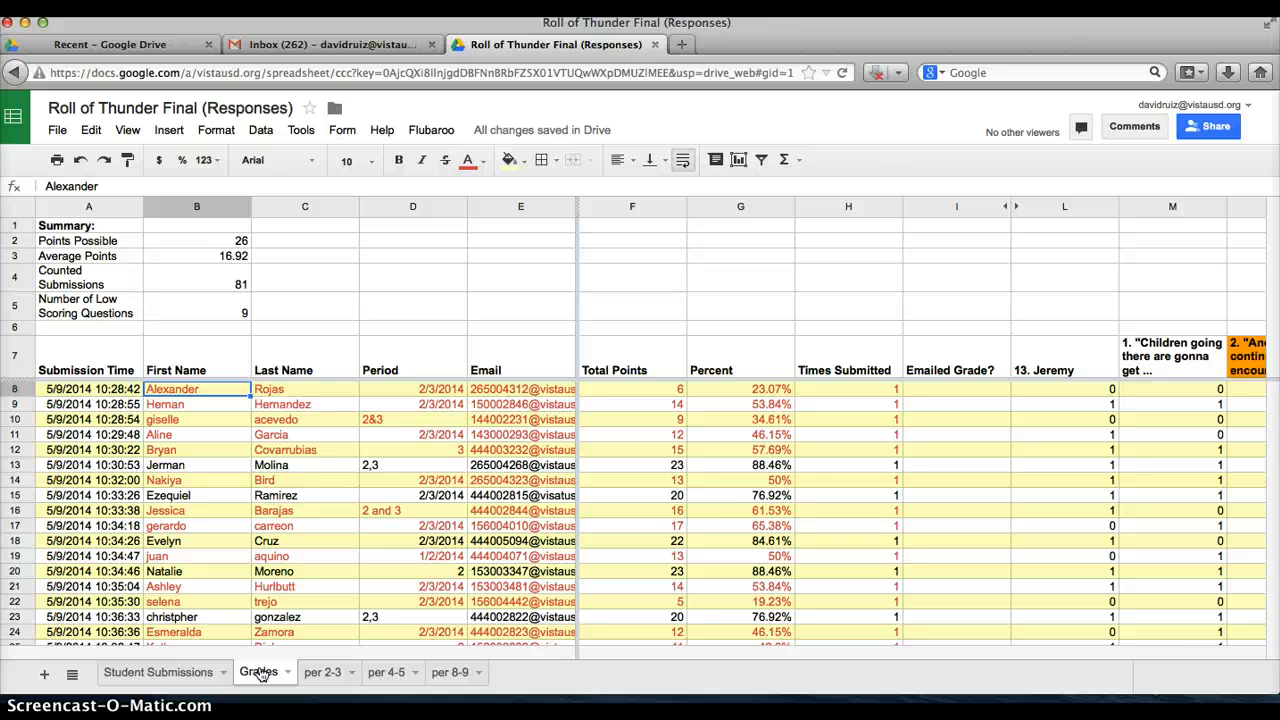
key(shift+Right)
key(shift+Right)
key(shift+Right)
key(shift+Right)
key(shift+Right)
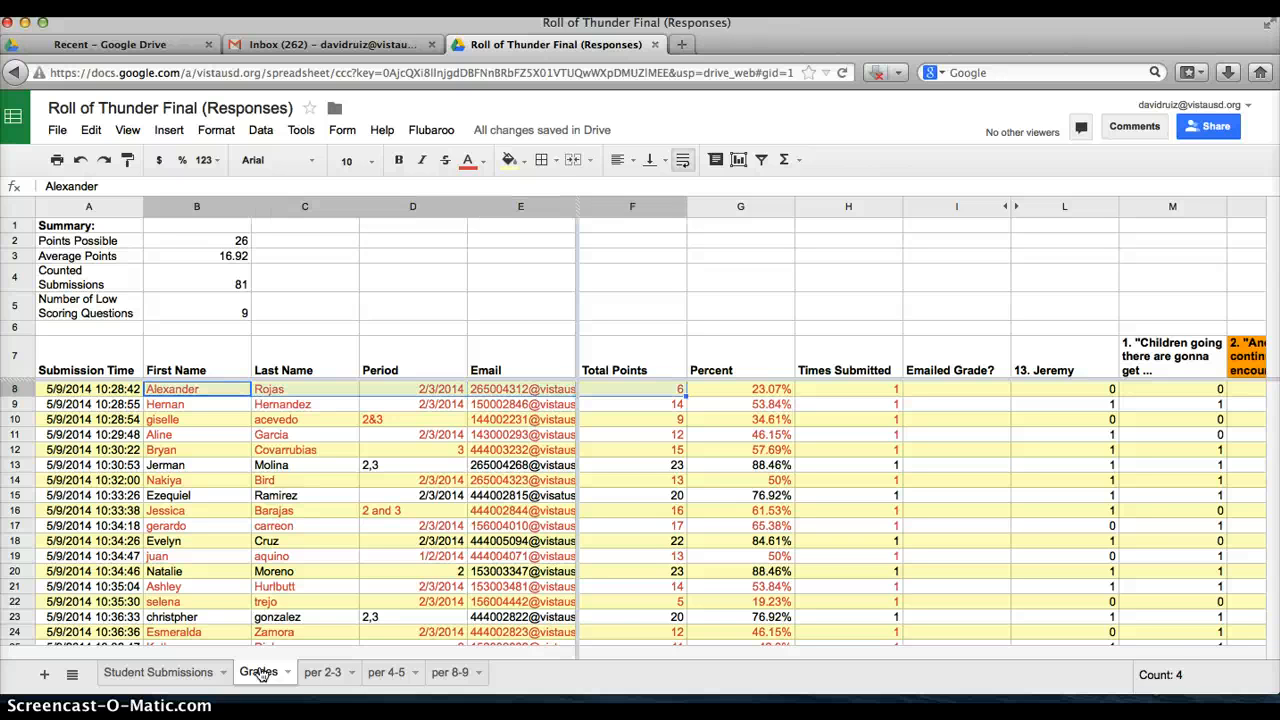
key(shift+Down)
key(shift+Down)
key(shift+Down)
key(shift+Down)
key(shift+Down)
key(shift+Down)
key(shift+Down)
key(shift+Down)
key(shift+Down)
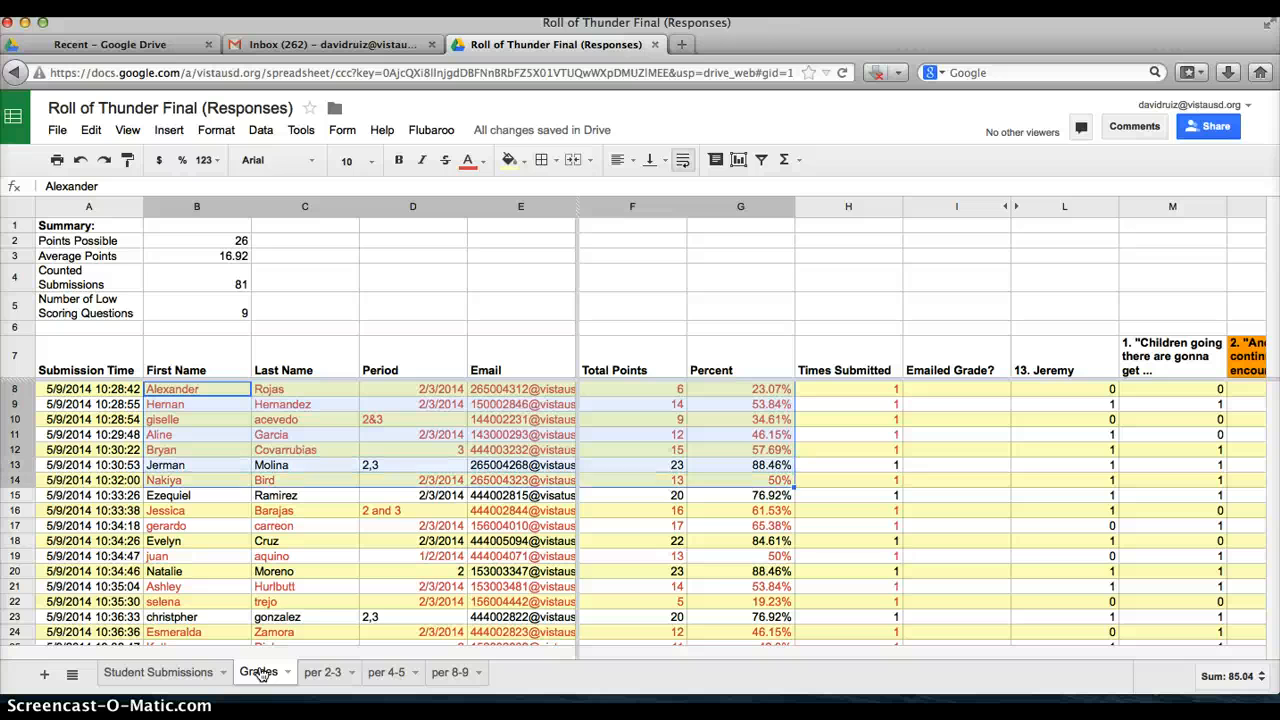
key(shift+Down)
key(shift+Down)
key(shift+Down)
key(shift+Down)
key(shift+Down)
key(shift+Down)
key(shift+Down)
key(shift+Down)
key(shift+Down)
key(shift+Down)
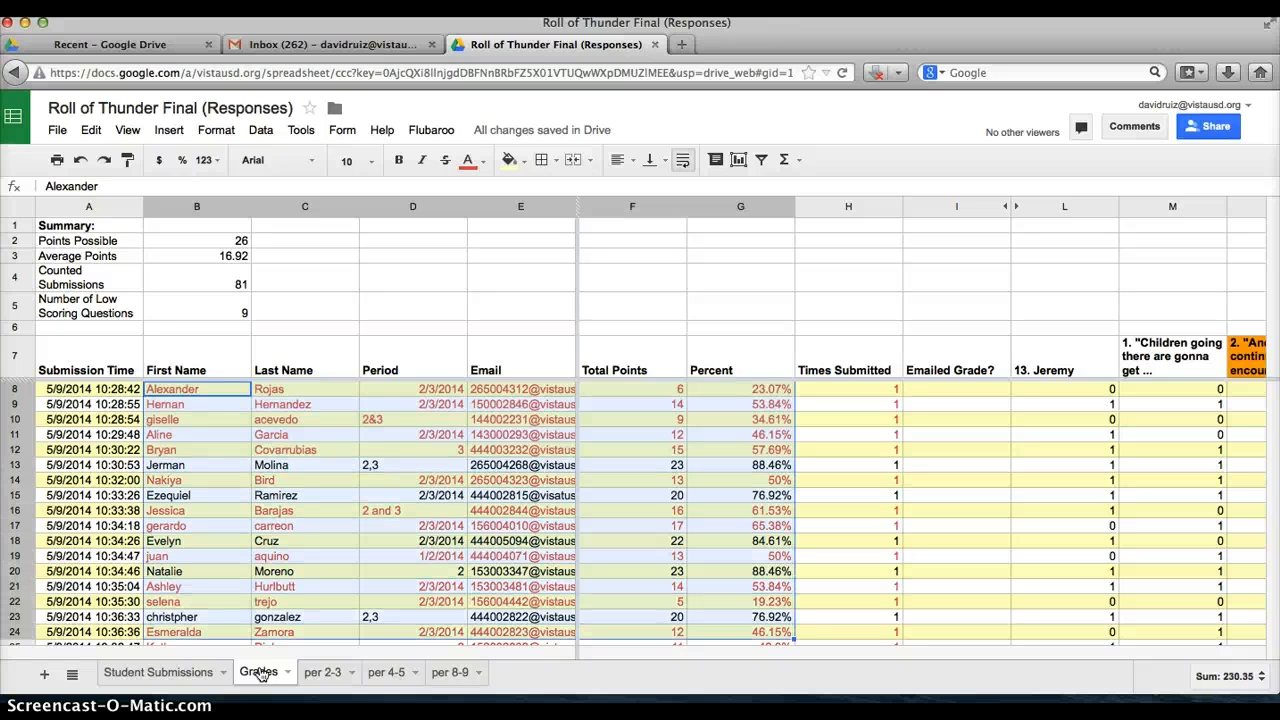
key(shift+Down)
key(shift+Down)
key(shift+Down)
key(shift+Down)
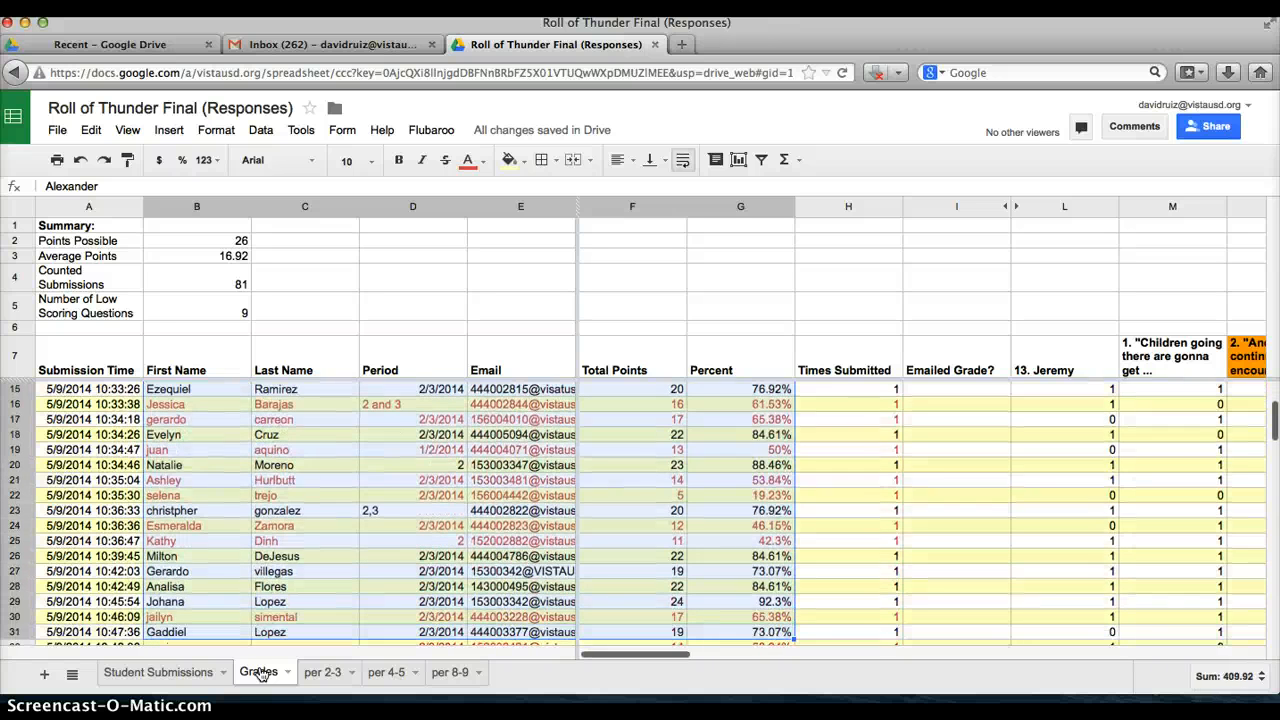
key(shift+Down)
key(shift+Down)
key(shift+Down)
key(shift+Down)
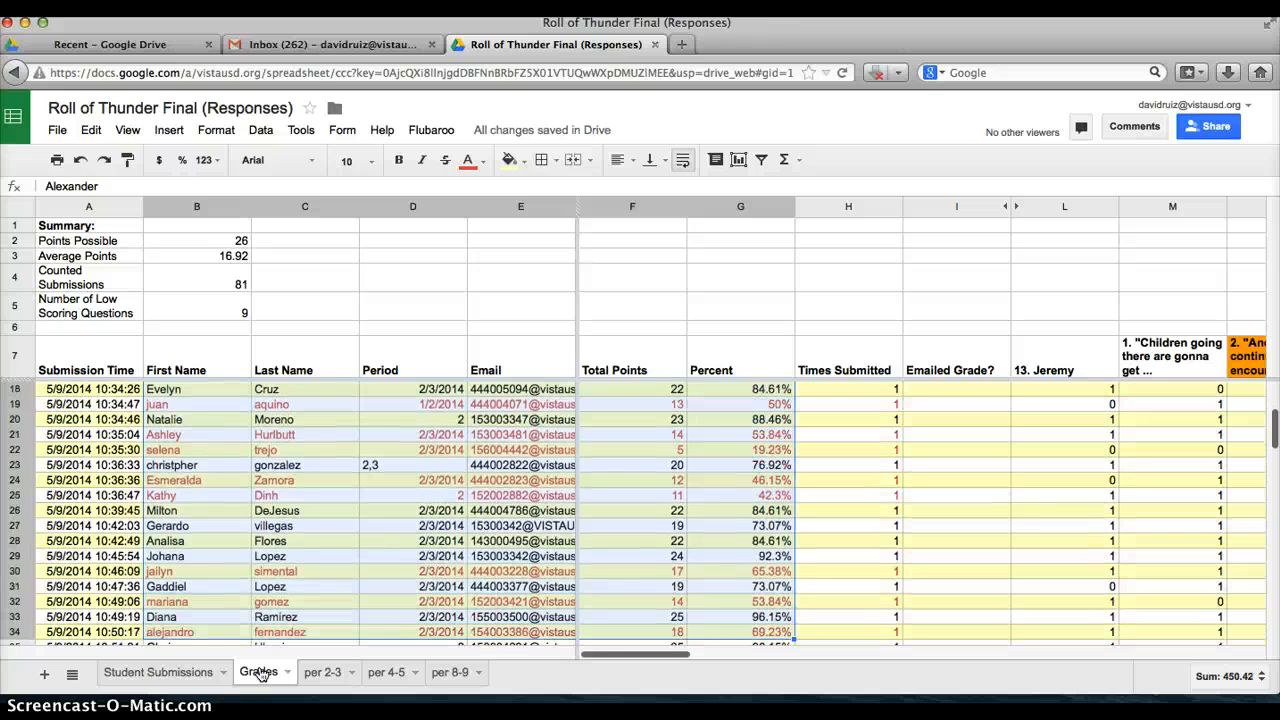
key(shift+Down)
key(shift+Down)
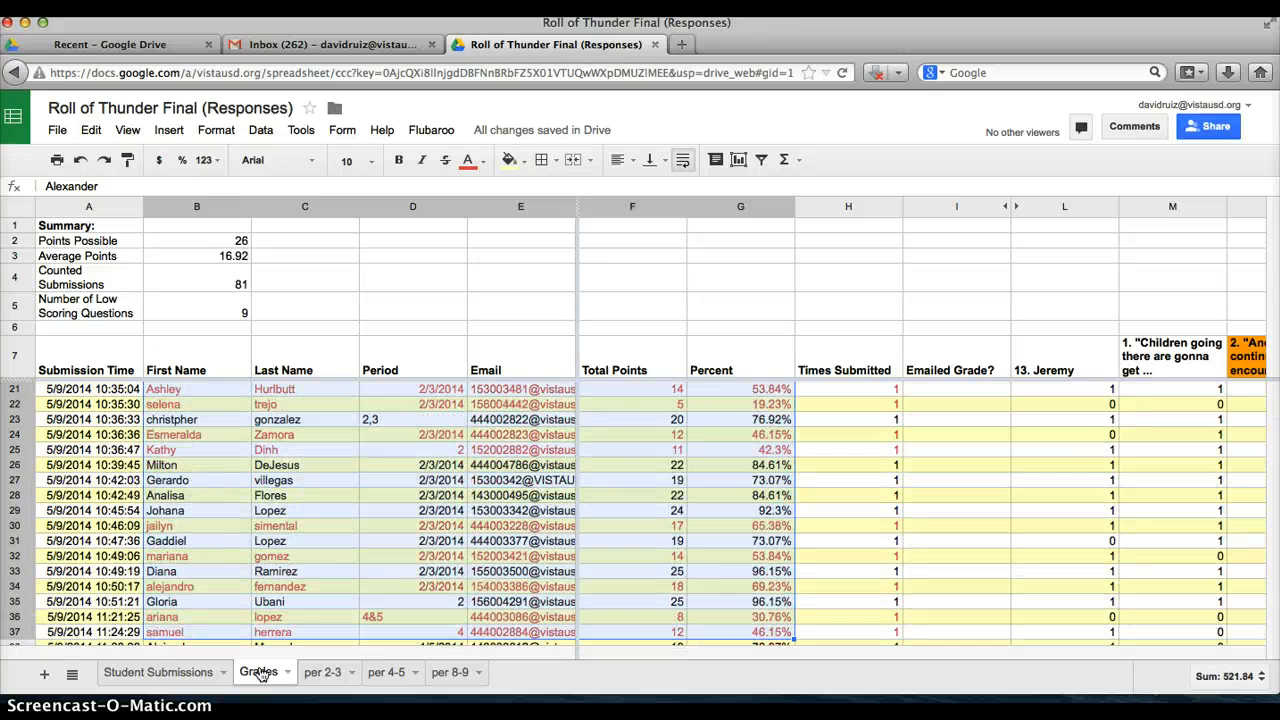
key(shift+Down)
key(shift+Down)
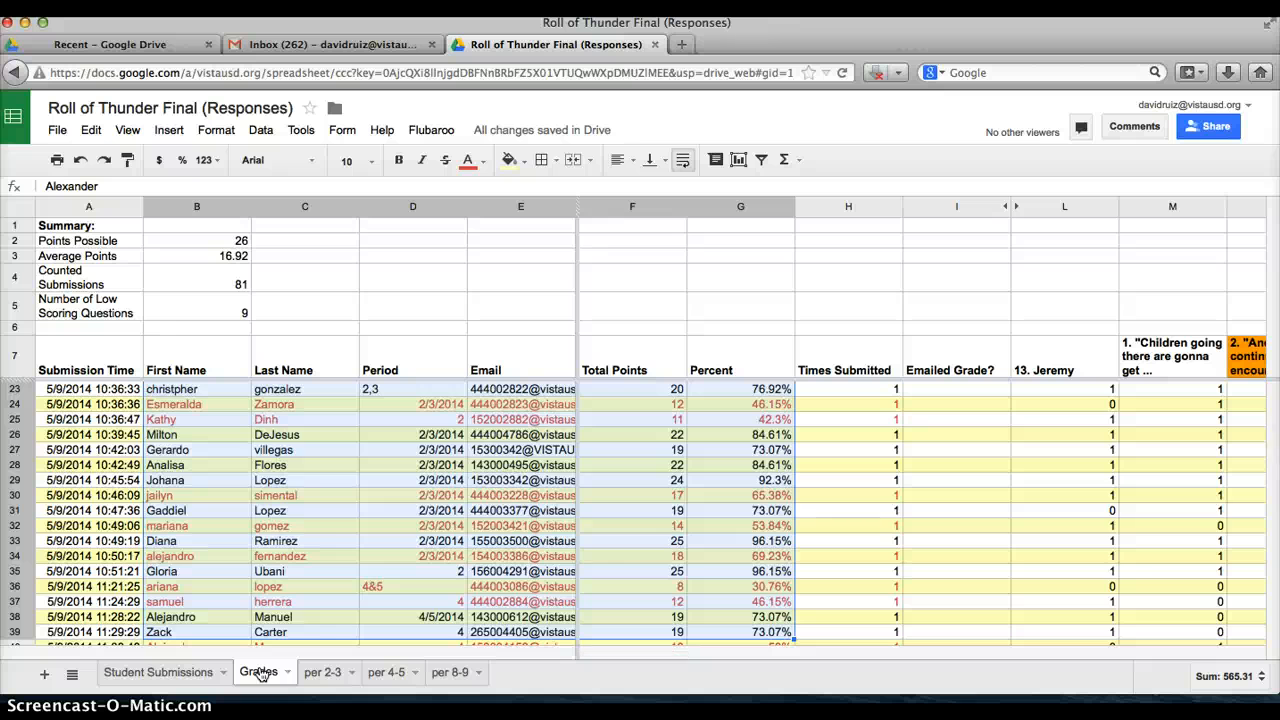
key(shift+Down)
key(shift+Down)
key(shift+Down)
key(shift+Down)
key(shift+Down)
key(shift+Down)
key(shift+Down)
key(shift+Down)
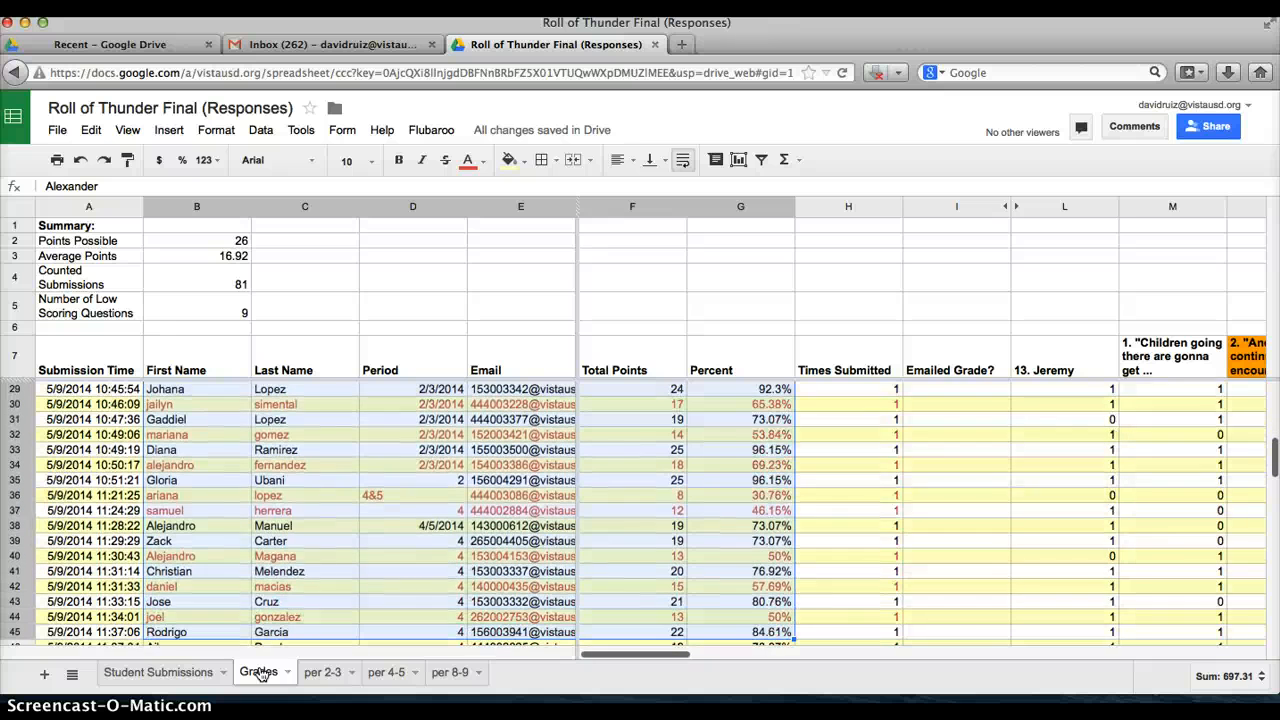
key(shift+Down)
key(shift+Down)
key(shift+Down)
key(shift+Down)
key(shift+Down)
key(shift+Down)
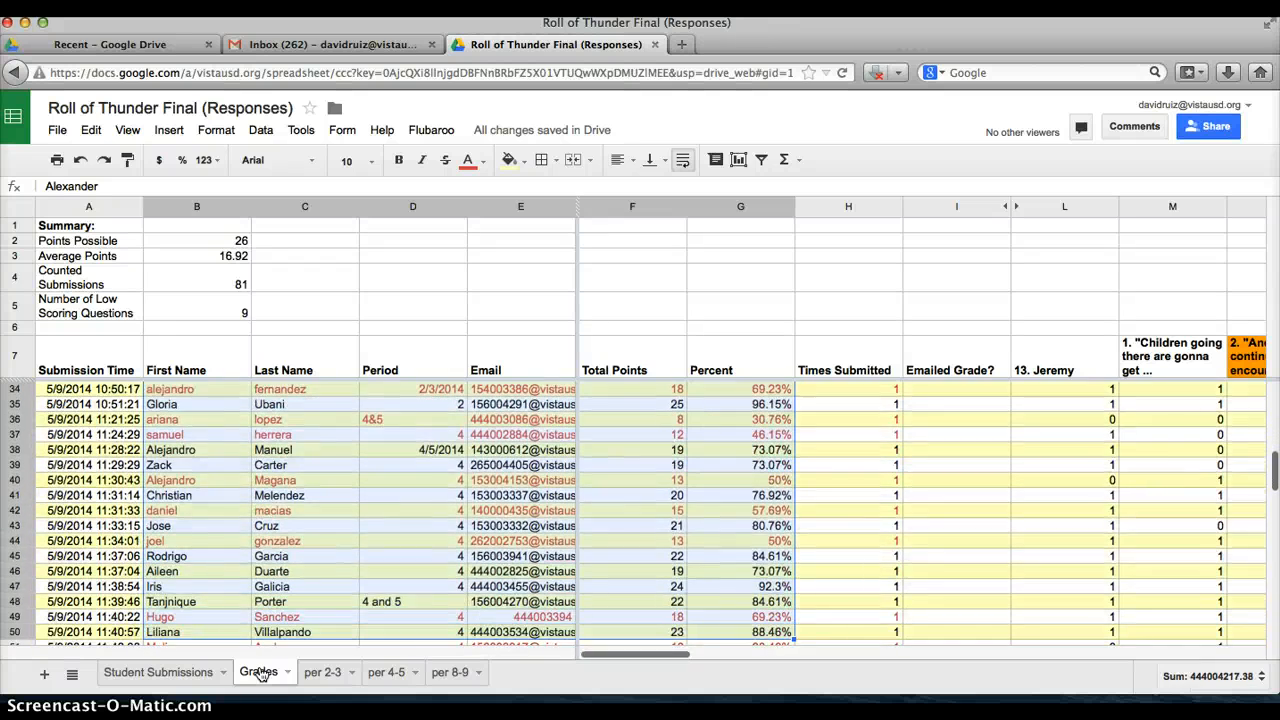
key(shift+Down)
key(shift+Down)
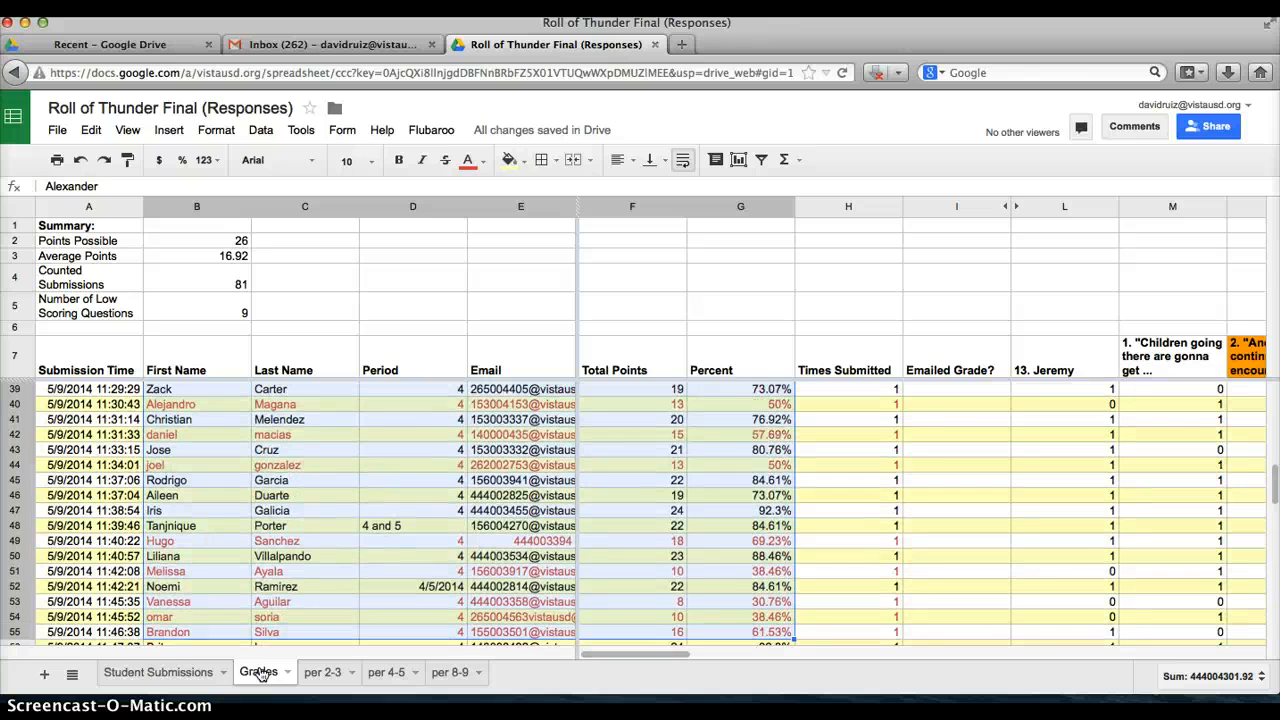
key(shift+Up)
key(shift+Up)
key(shift+Up)
key(shift+Up)
key(shift+Up)
key(shift+Up)
key(shift+Up)
key(shift+Up)
key(shift+Up)
key(shift+Up)
key(shift+Up)
key(shift+Up)
key(shift+Up)
key(shift+Up)
key(shift+Up)
key(shift+Up)
key(shift+Up)
key(shift+Up)
key(shift+Up)
key(shift+Up)
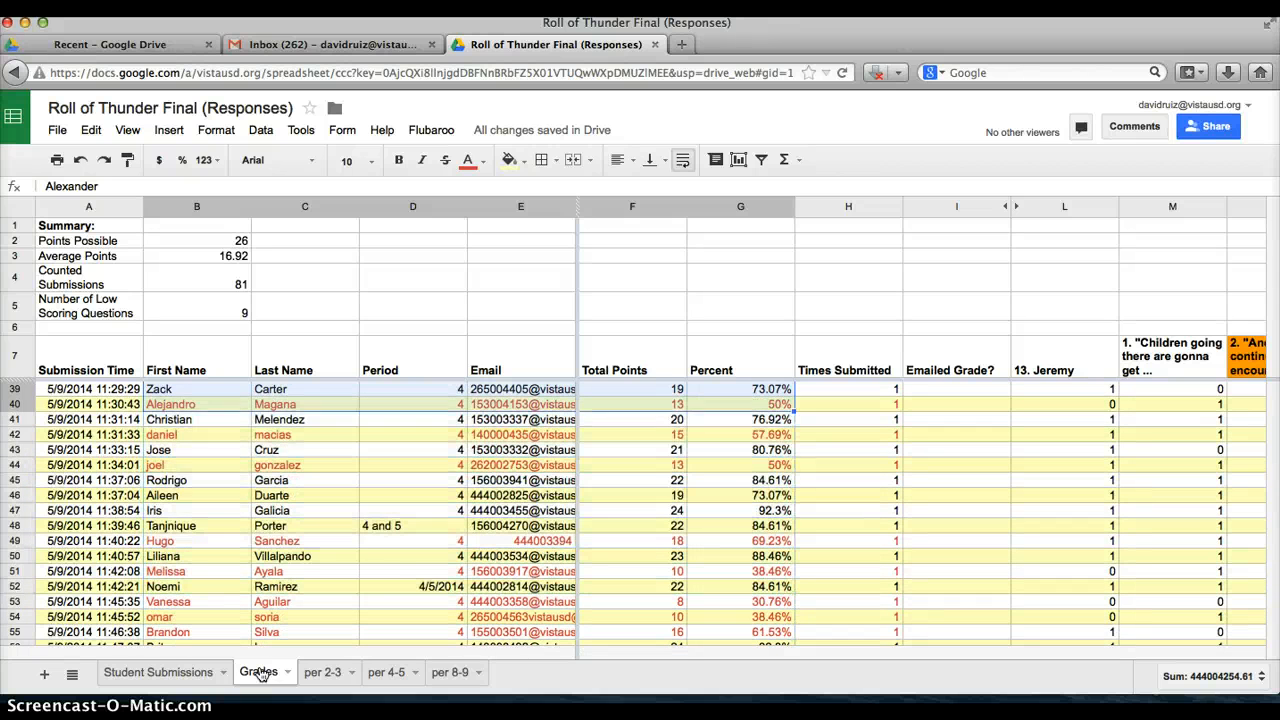
key(shift+Up)
key(shift+Up)
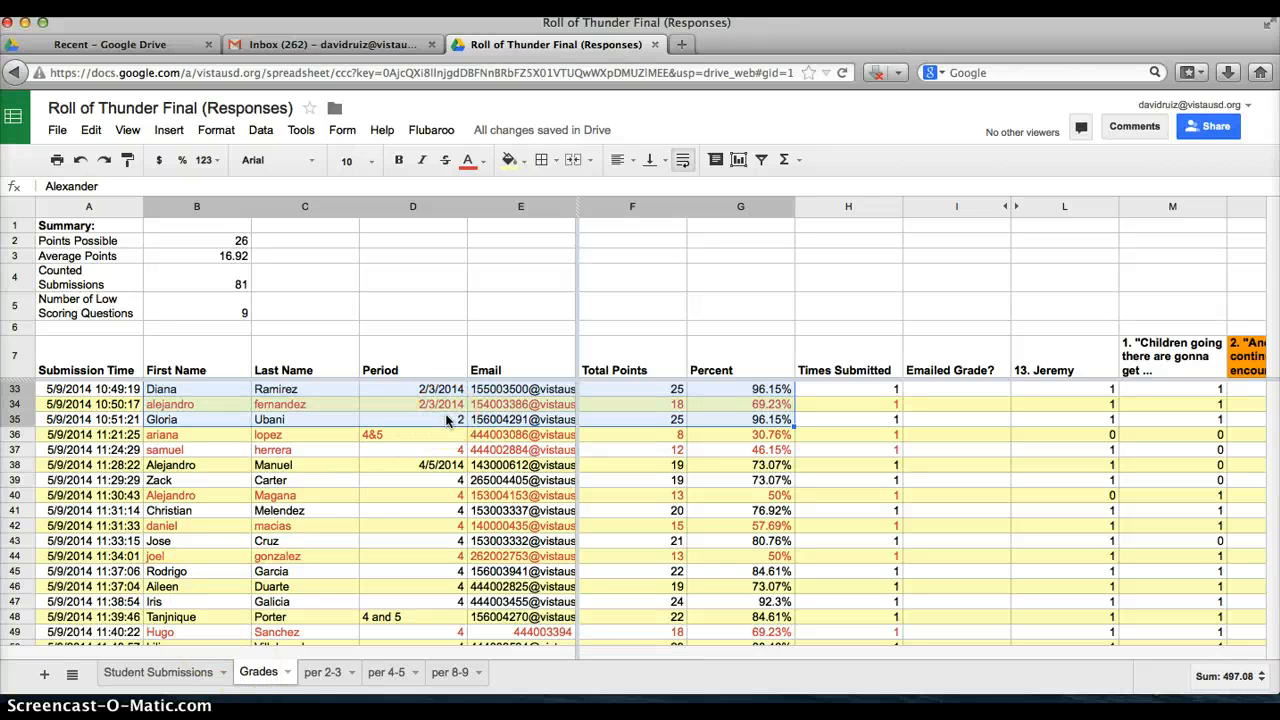
Paste the copied period 2-3 grade records below the written responses on the per 2-3 sheet, starting at cell A30
click(322, 672)
scroll(531, 645, down, 15)
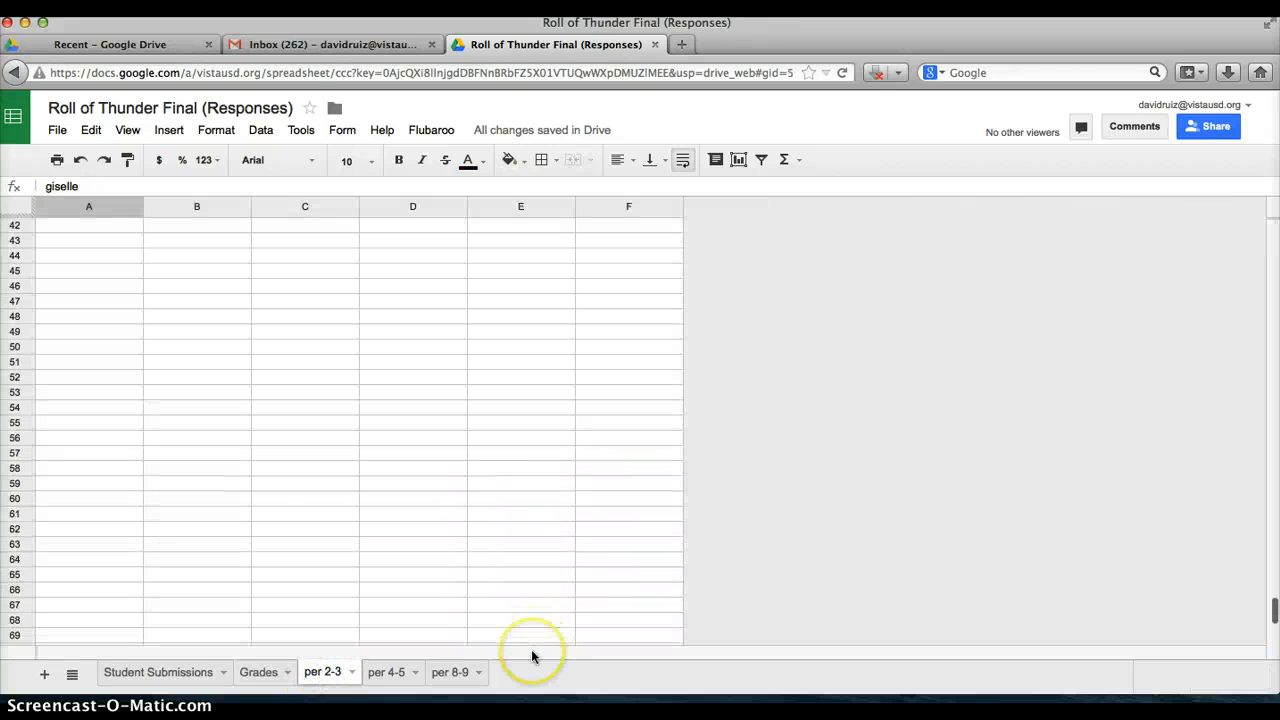
scroll(409, 450, up, 10)
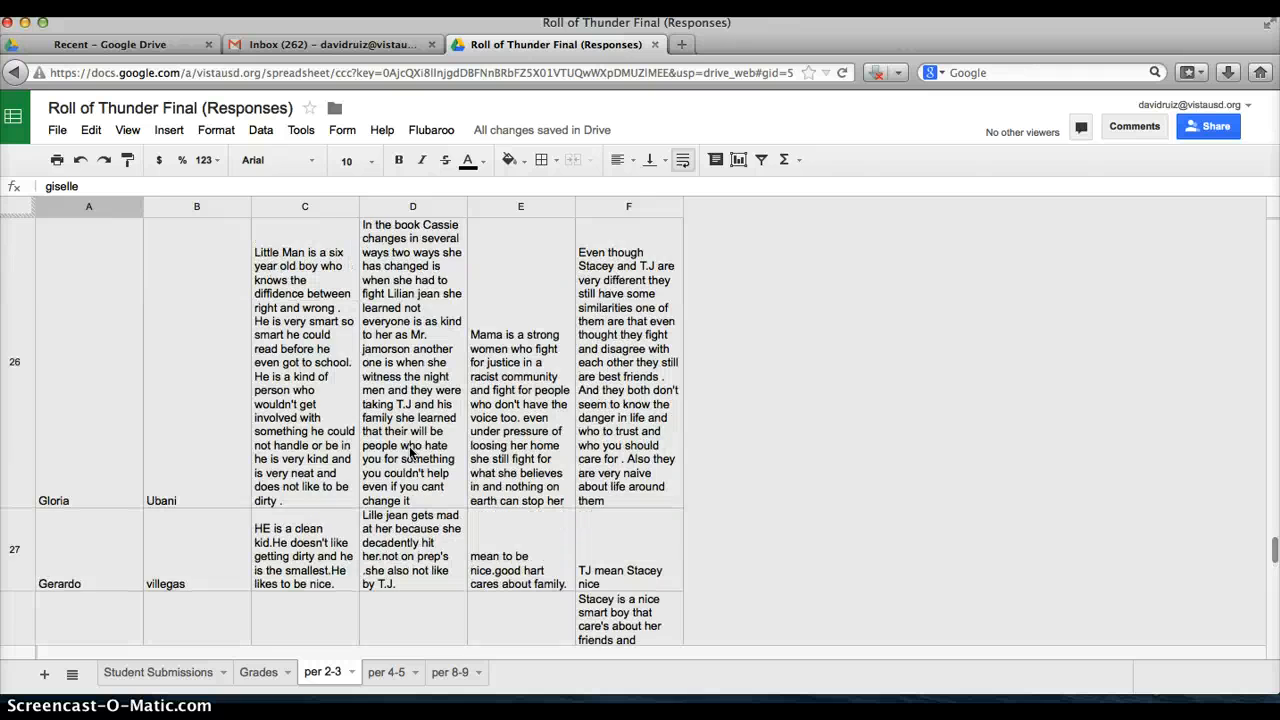
click(326, 565)
key(Down)
key(Down)
key(Down)
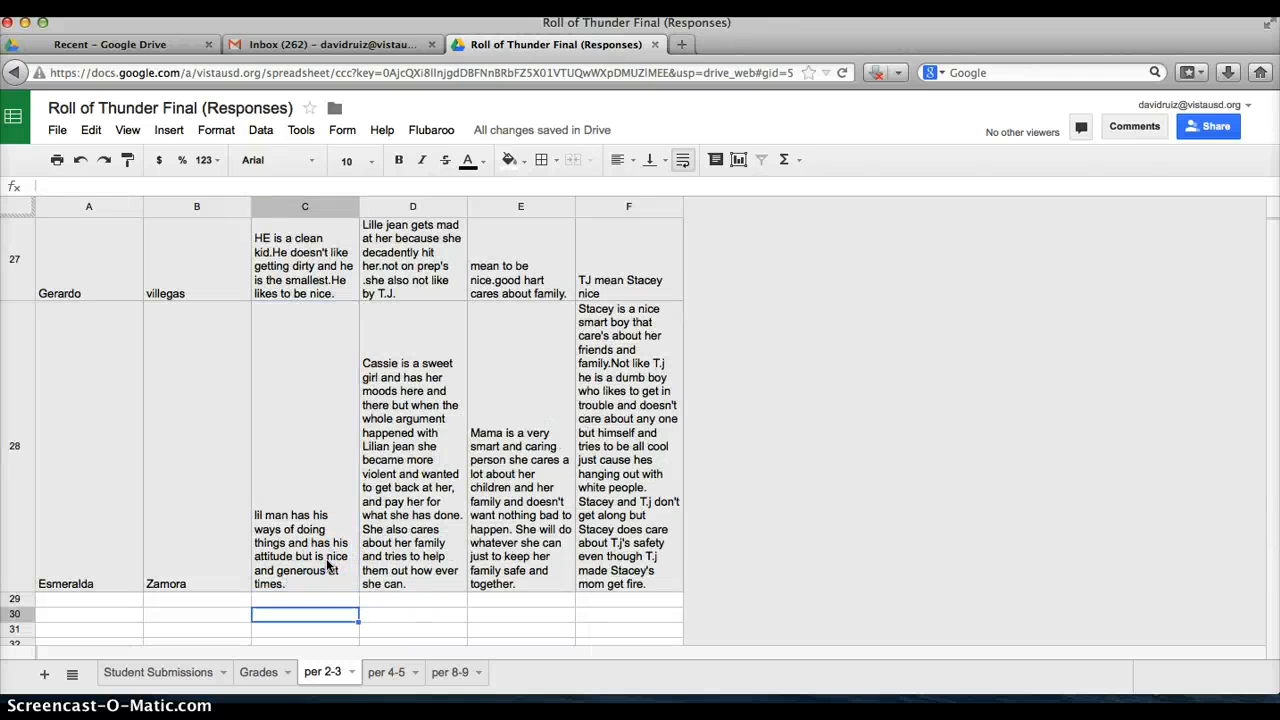
key(Left)
key(Left)
key(super+v)
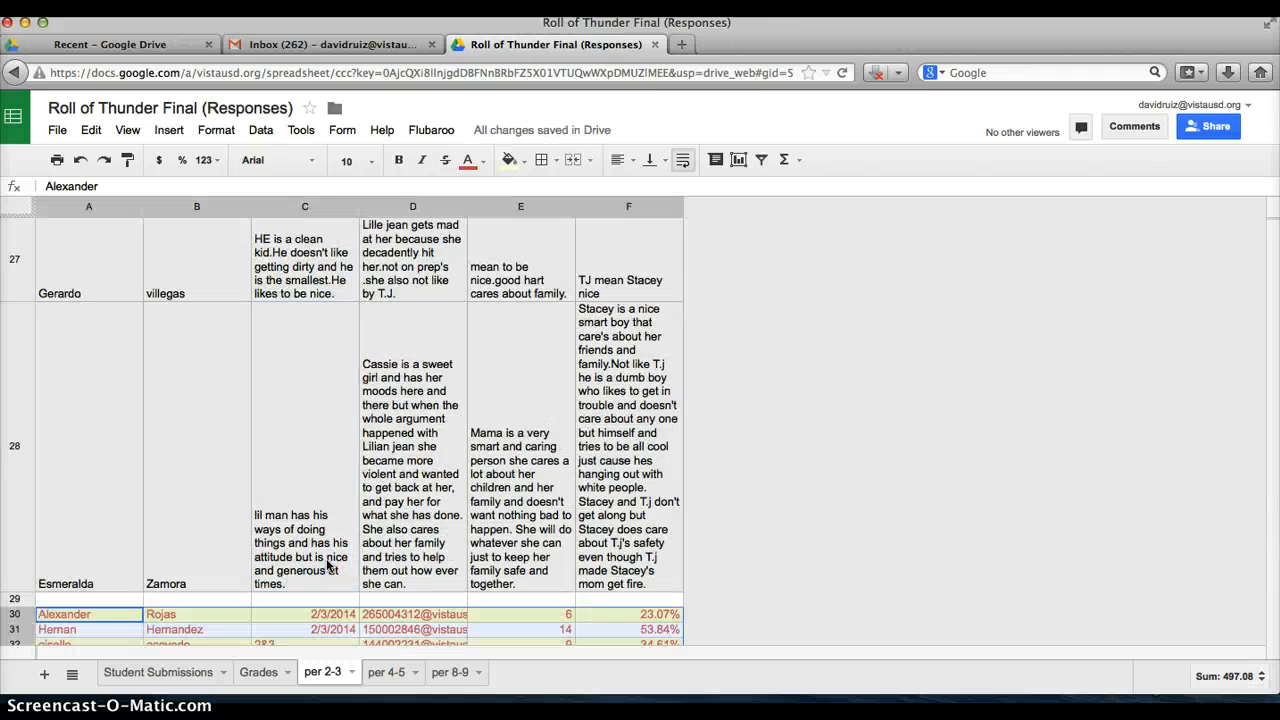
Look down the pasted grade records and across row 36 to examine the name, period, email, points and percent columns
key(Down)
key(Down)
key(Down)
key(Down)
key(Down)
key(Down)
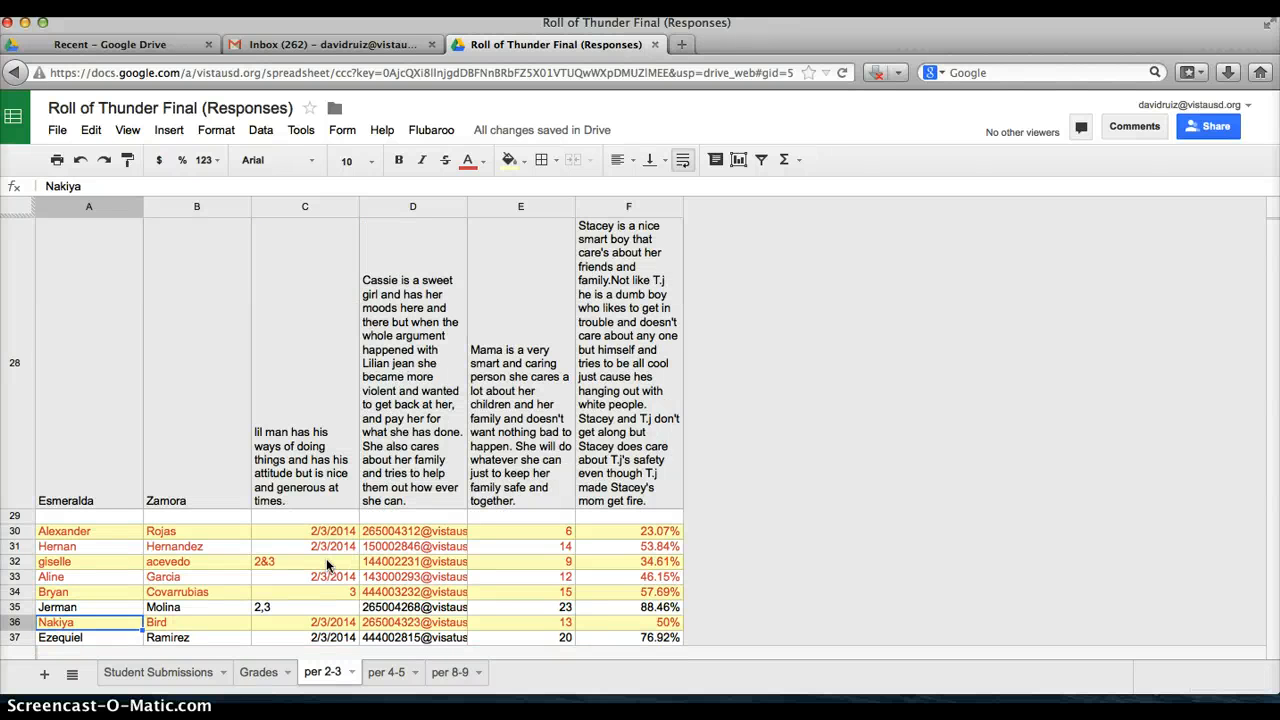
key(Right)
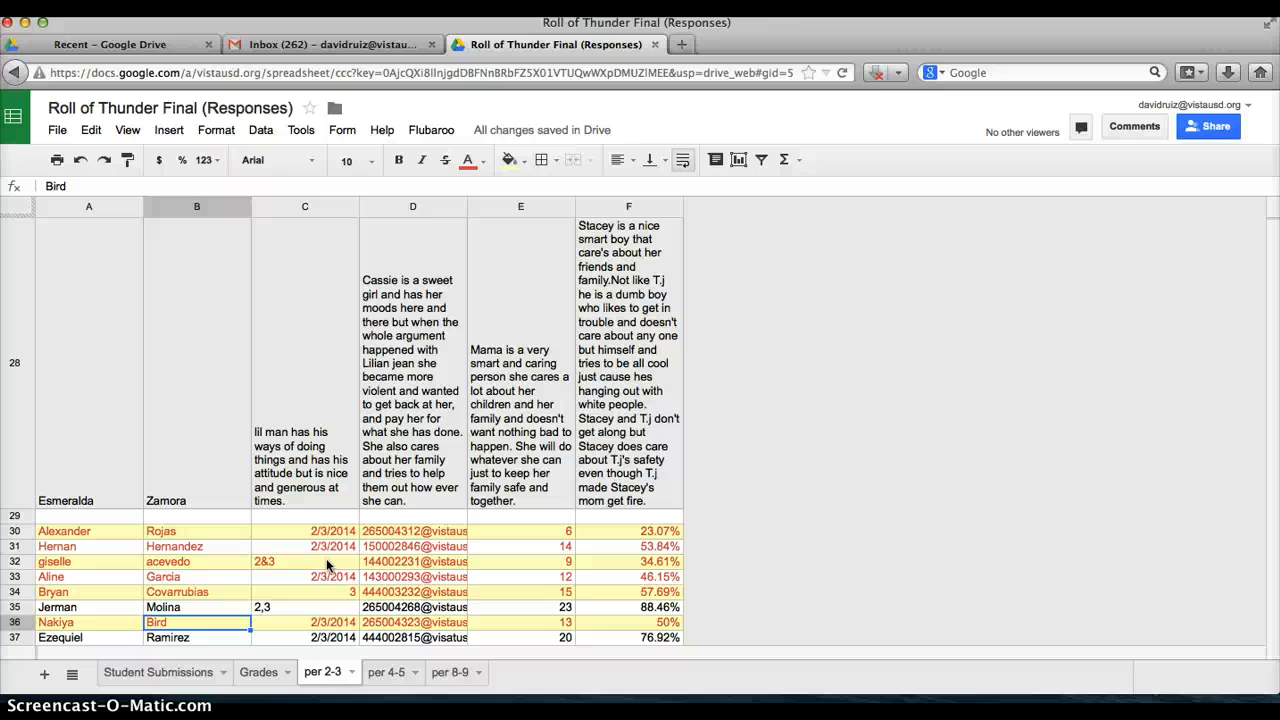
key(Right)
key(Right)
key(Right)
key(Right)
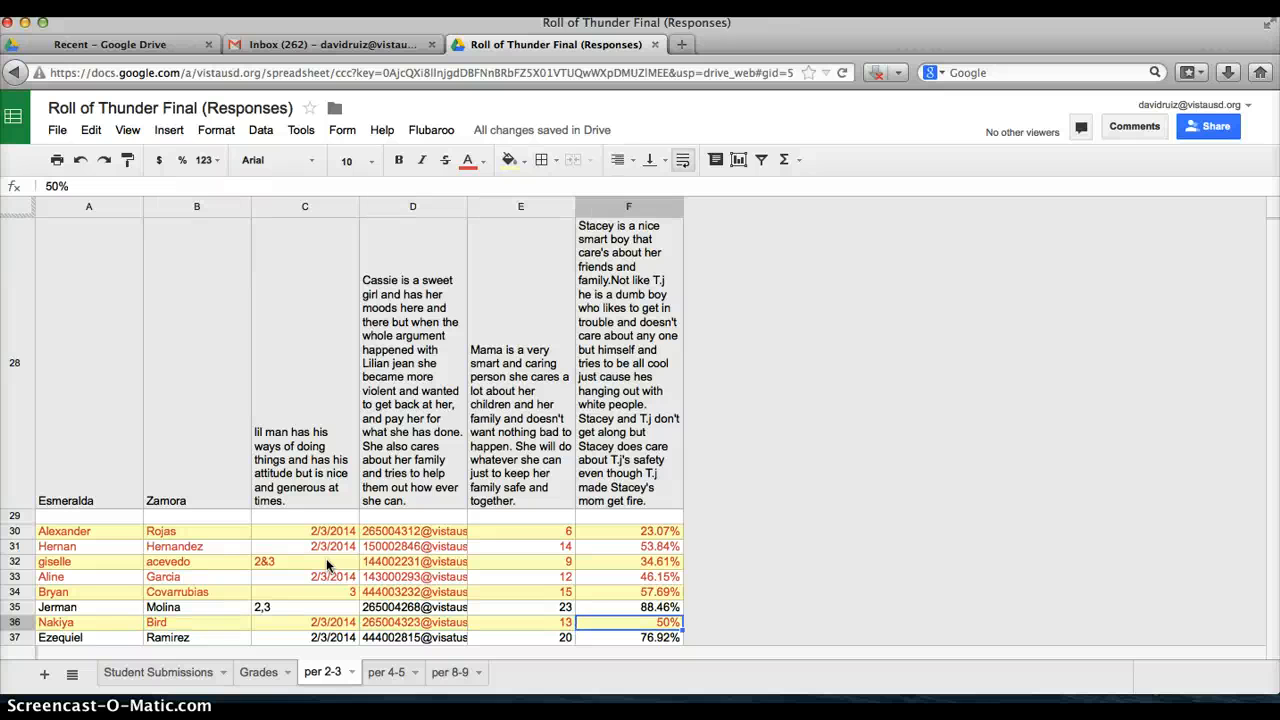
Sort the per 2-3 sheet A → Z by the last names in column B
click(193, 206)
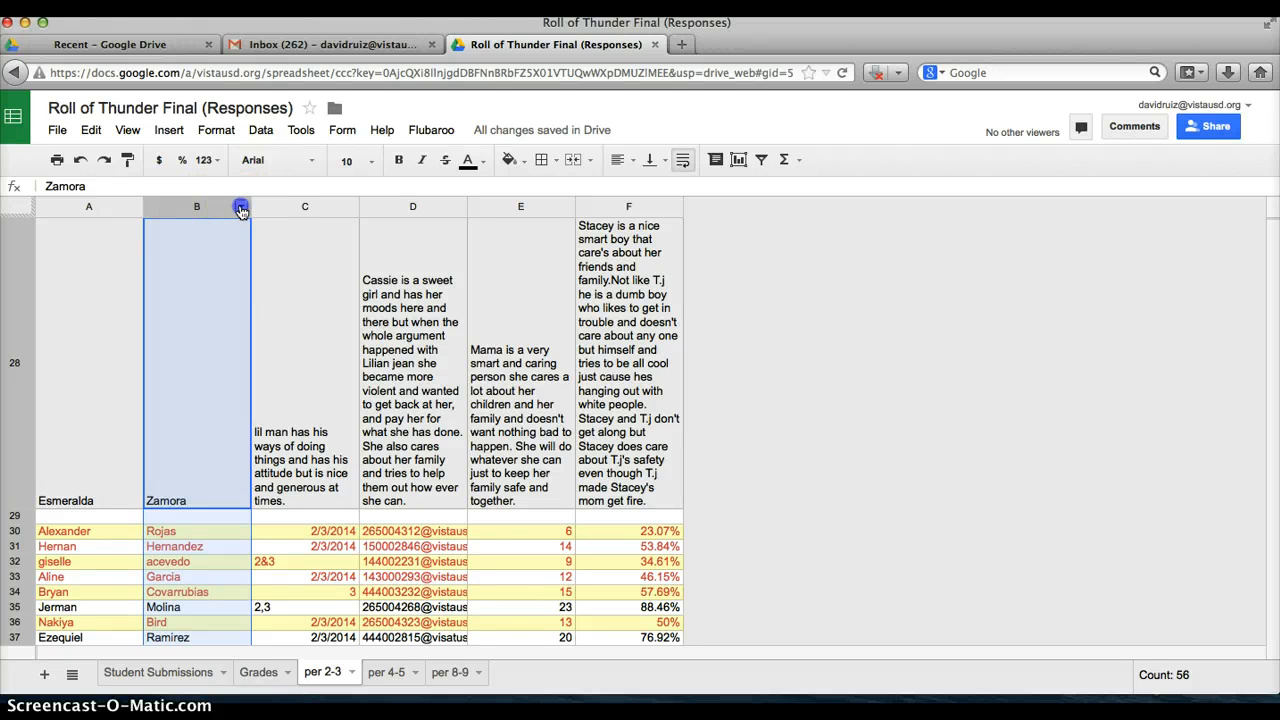
click(241, 207)
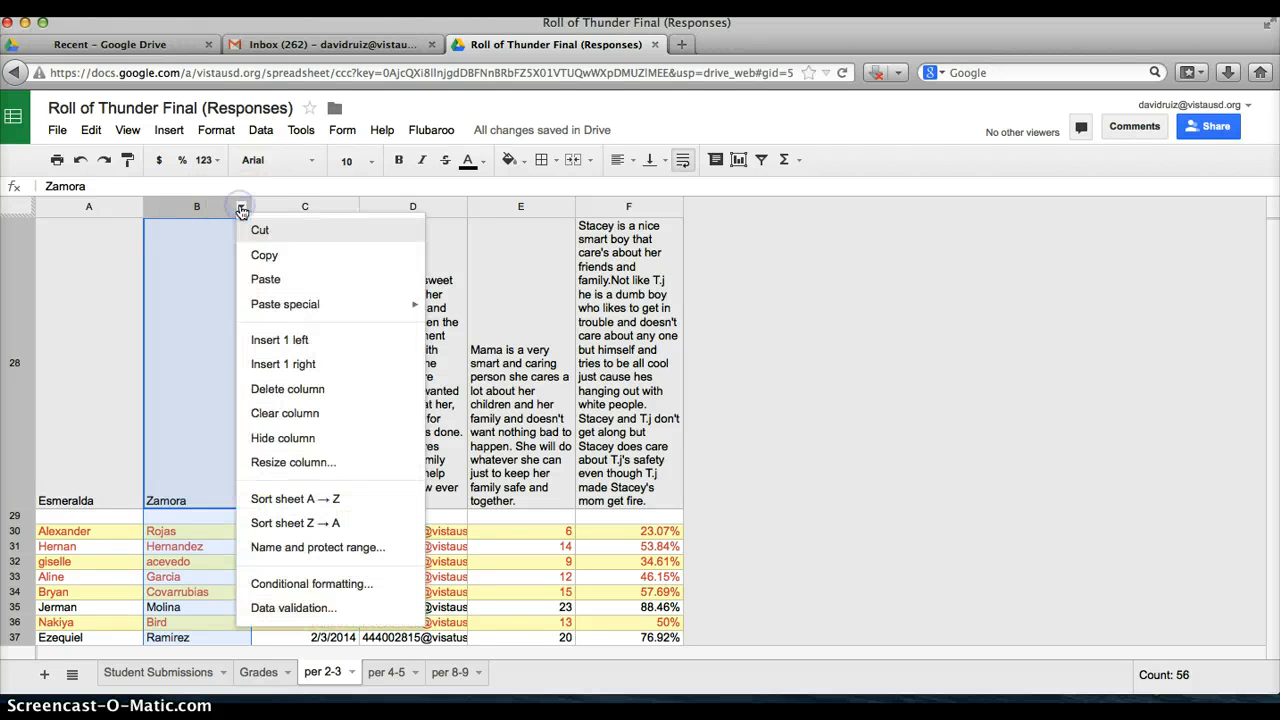
click(272, 500)
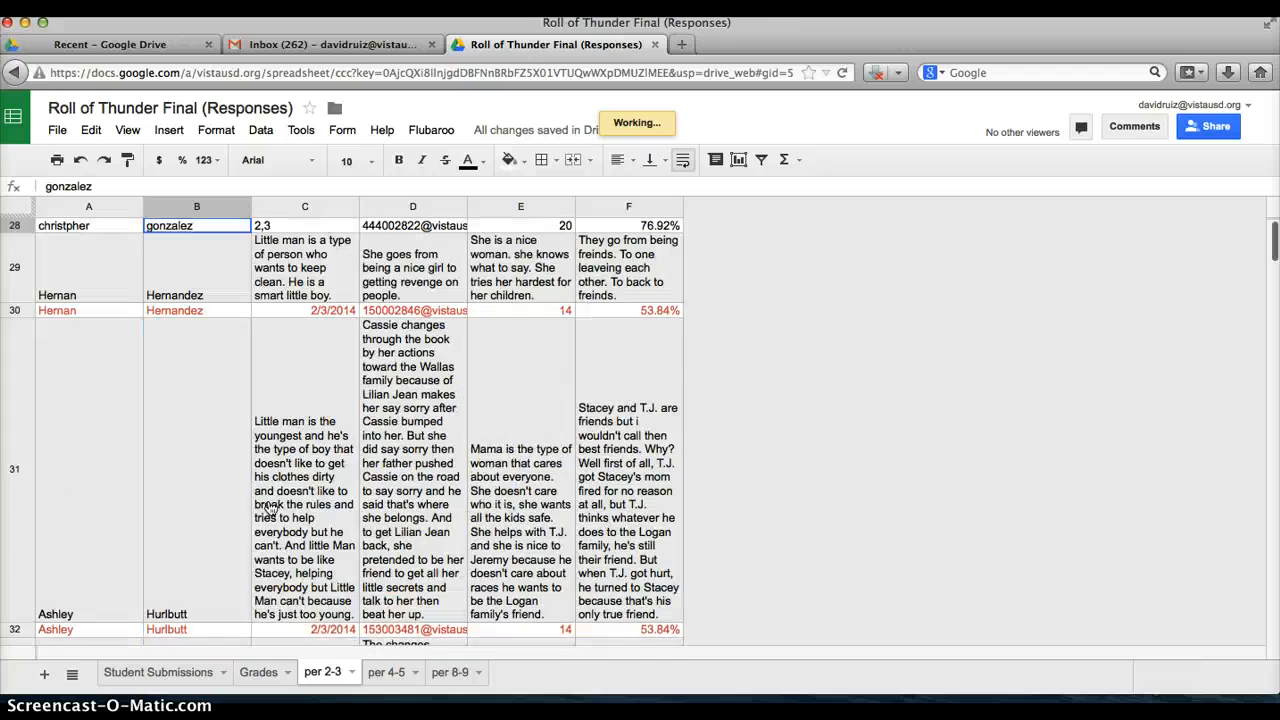
Examine the first student's written answers in row 1 against the grade record in row 2, including email, points and percent
scroll(270, 508, up, 10)
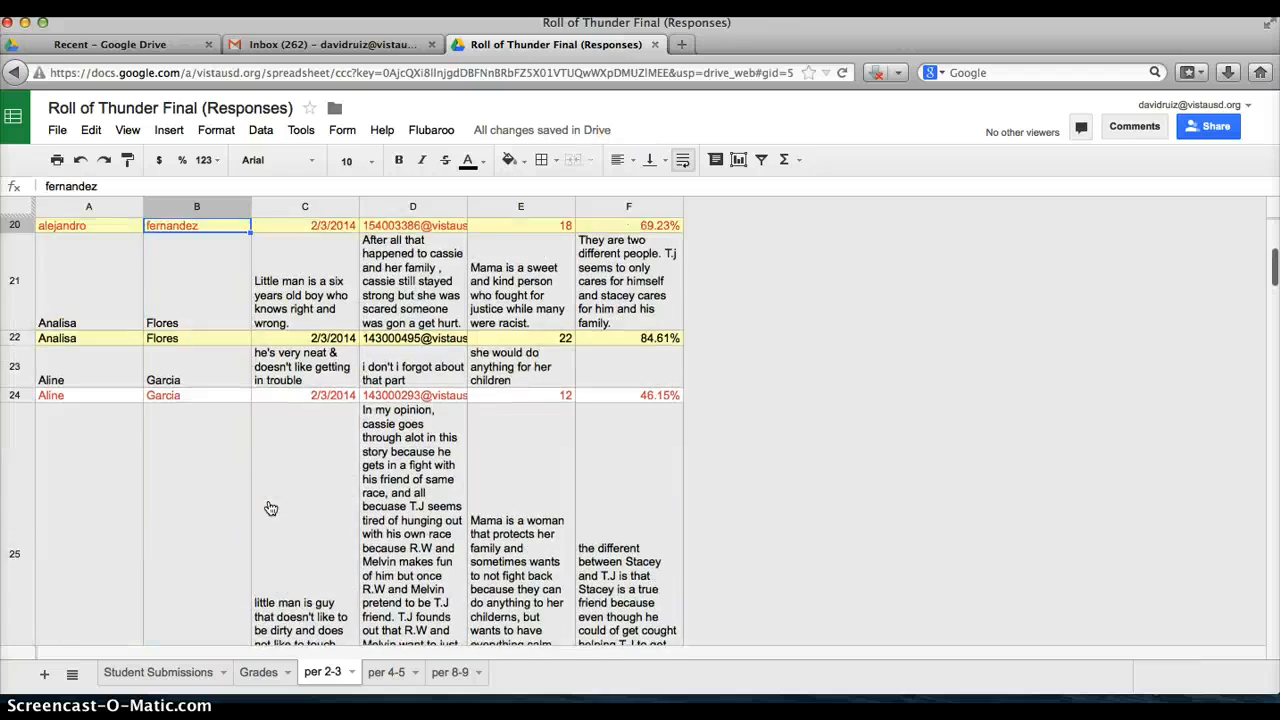
scroll(270, 508, up, 10)
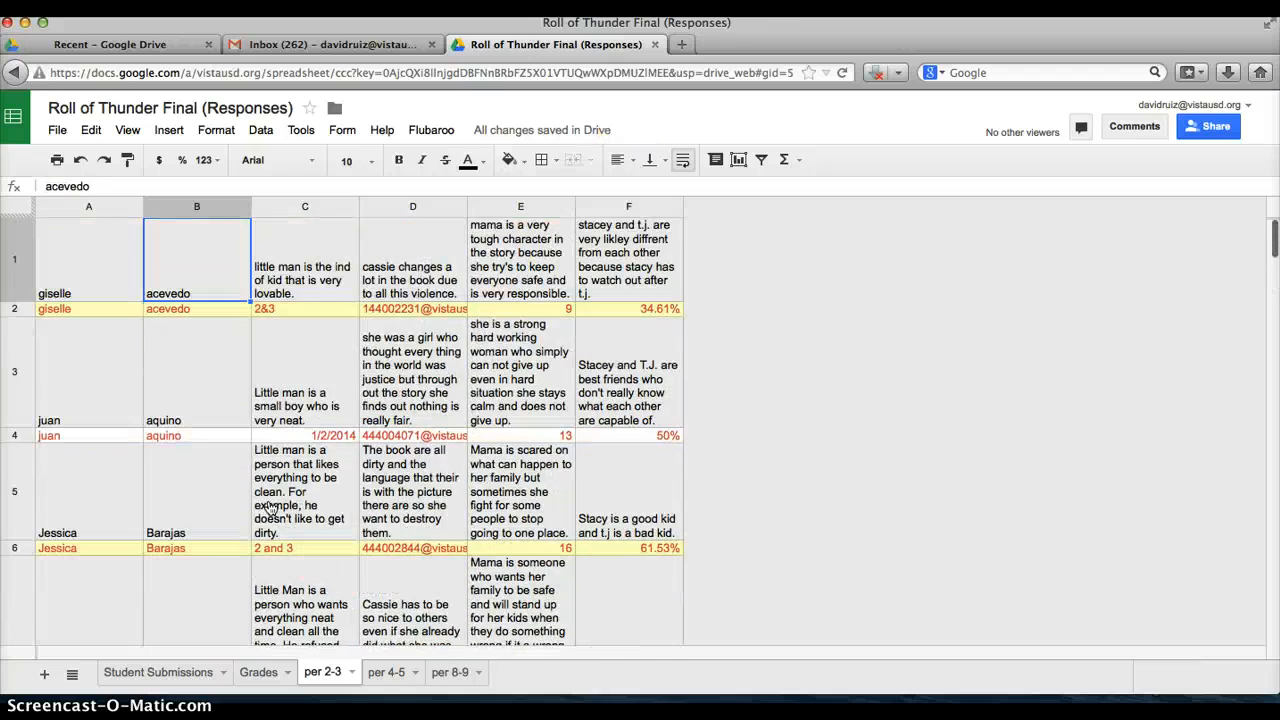
key(Down)
key(Right)
key(Right)
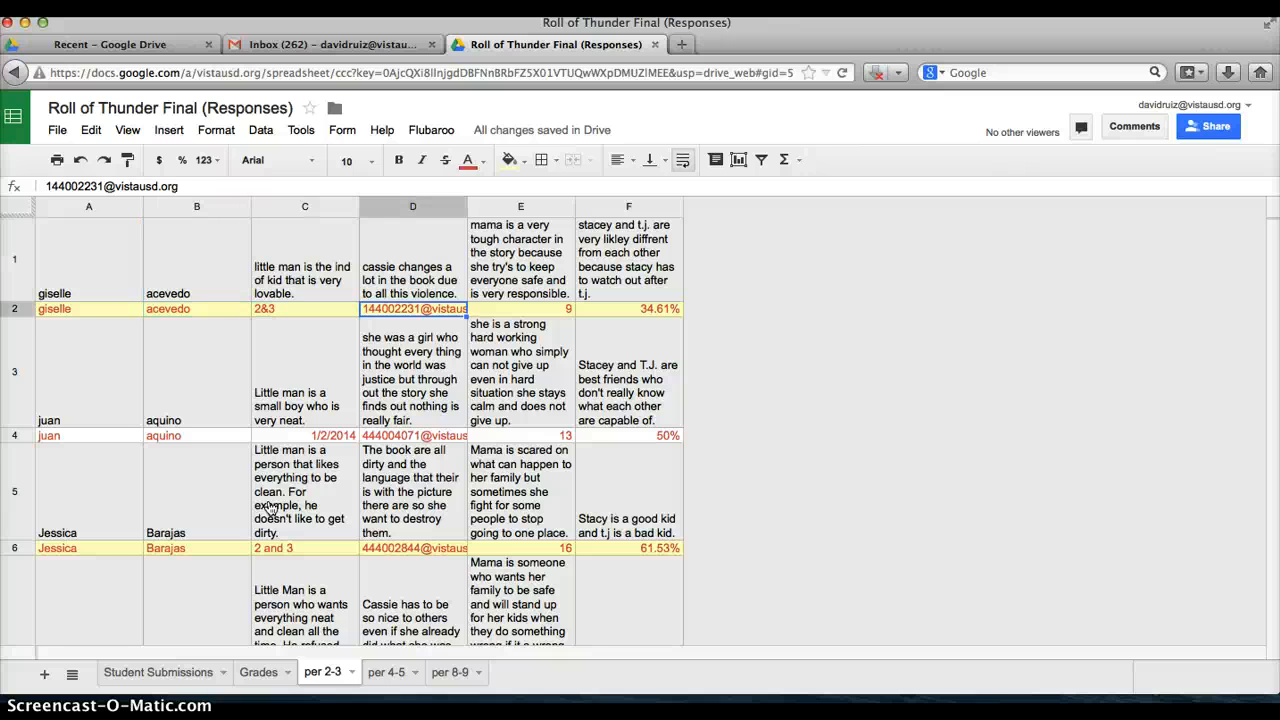
key(Right)
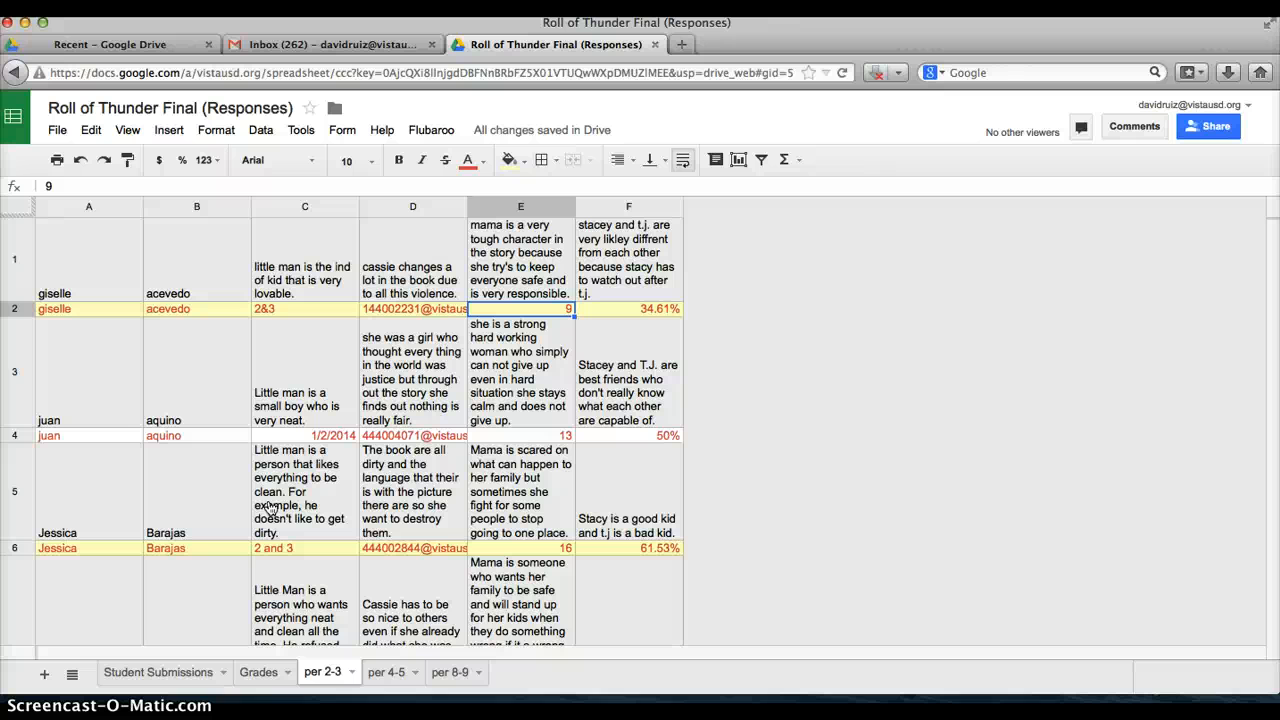
key(Up)
key(Left)
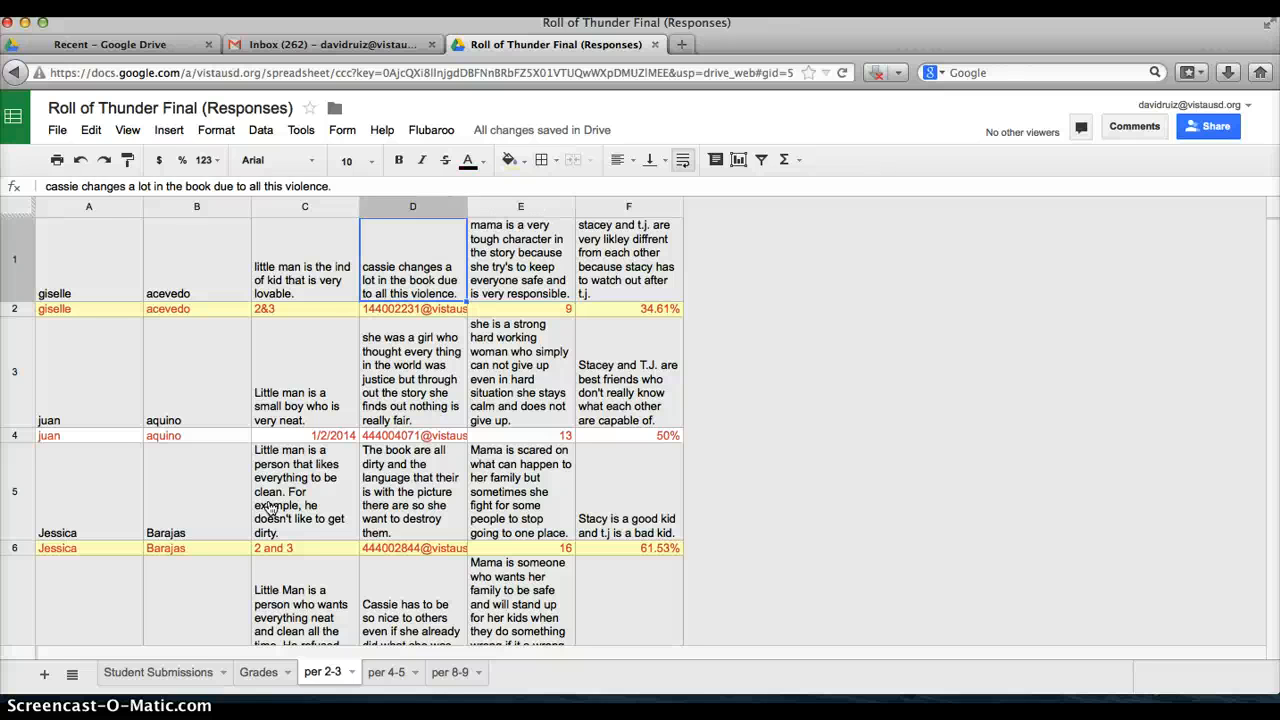
key(Right)
key(Right)
key(Down)
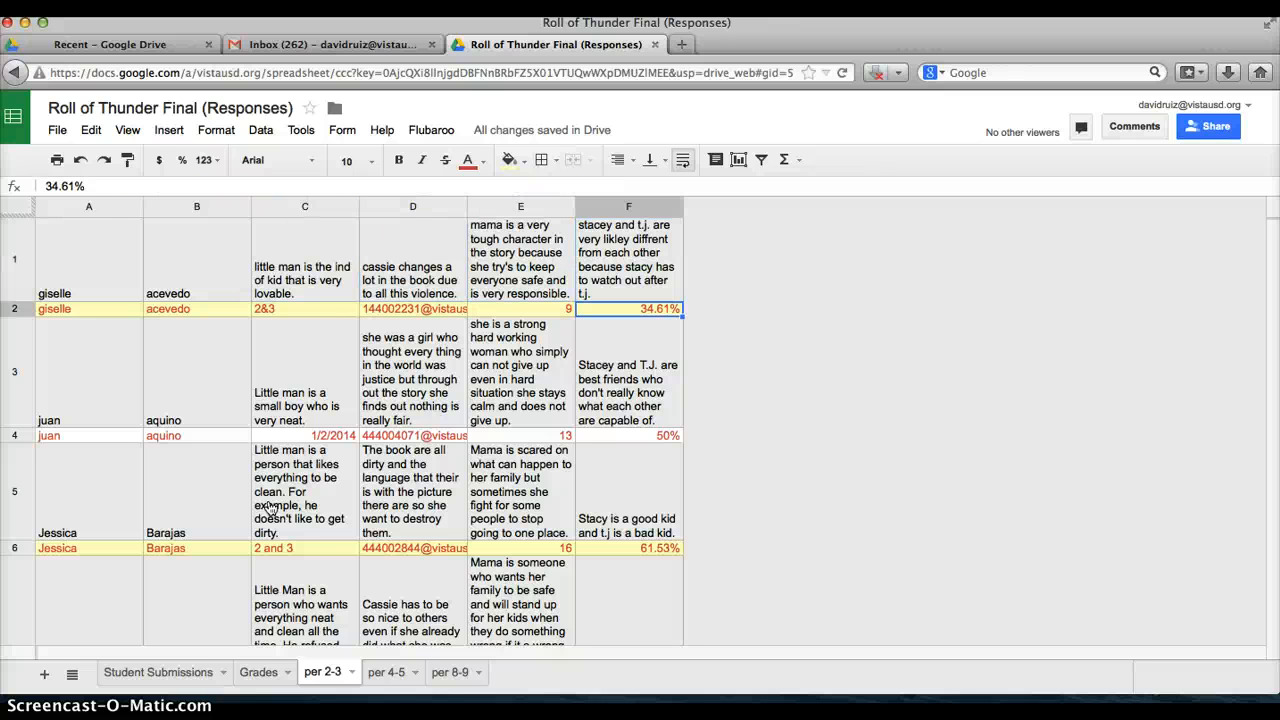
key(Up)
key(Left)
key(Down)
key(Down)
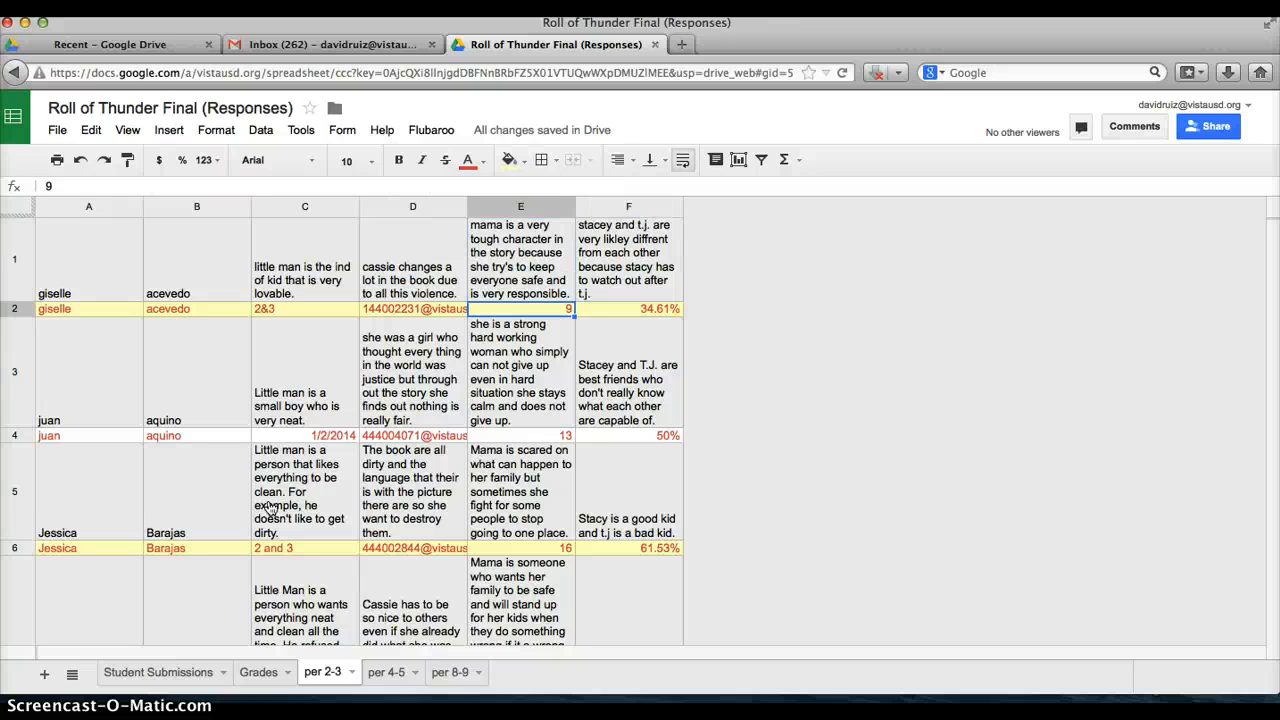
Compare the second student's written answers in row 3 with the period, email, points and percent in row 4
key(Down)
key(Down)
key(Left)
key(Left)
key(Up)
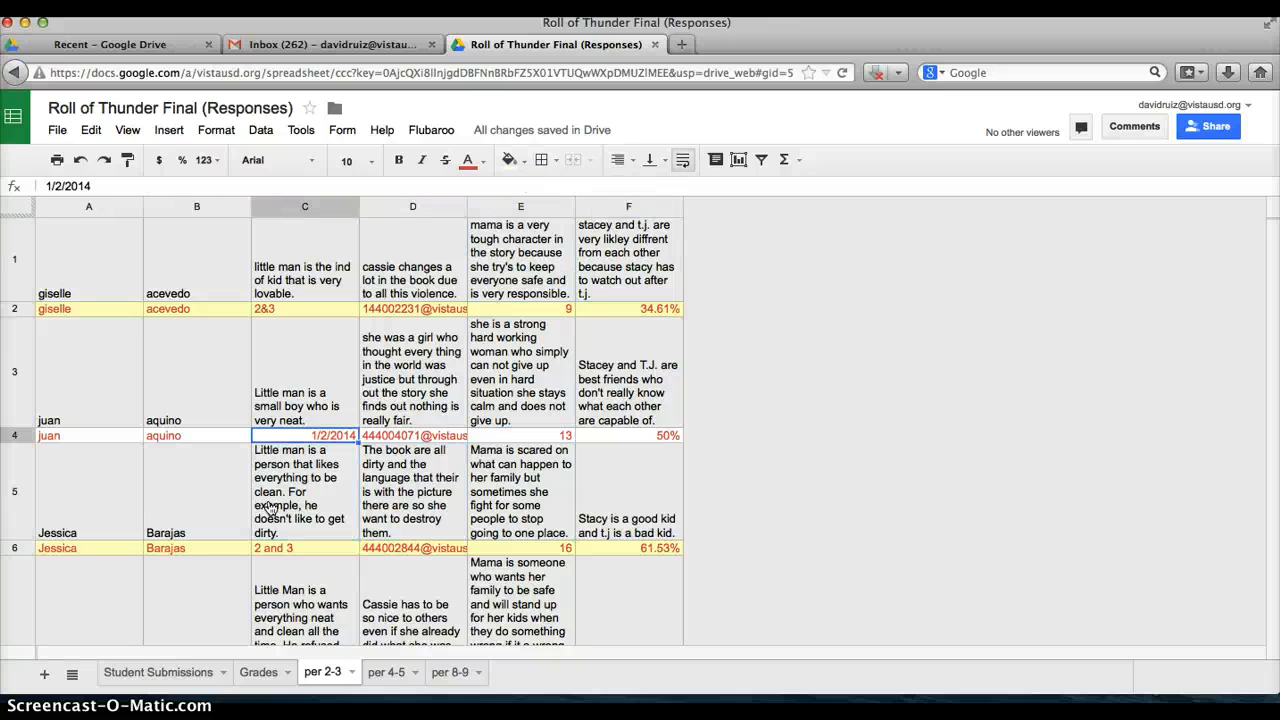
key(Up)
key(Right)
key(Down)
key(Right)
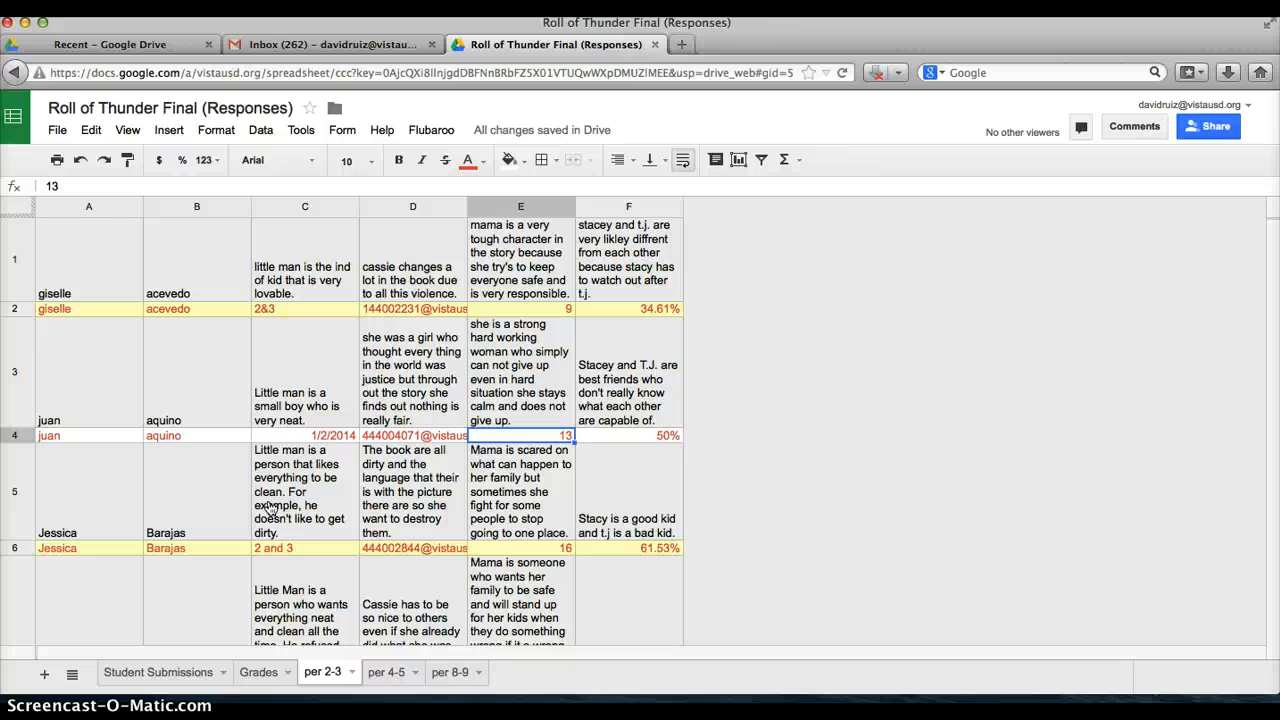
key(Right)
key(Up)
key(Left)
key(Left)
key(Left)
key(Left)
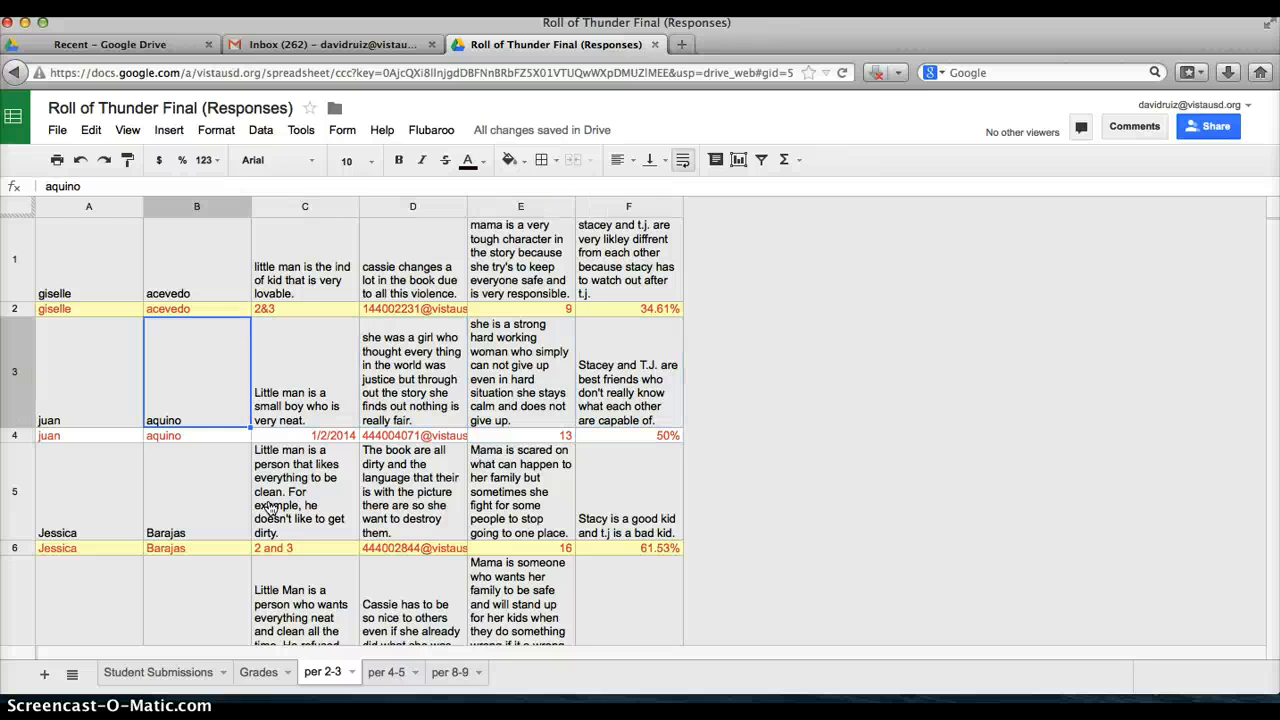
Check the third student's answers and grade record in rows 5 and 6, and return to the first answer row in column D
key(Down)
key(Down)
key(Down)
key(Right)
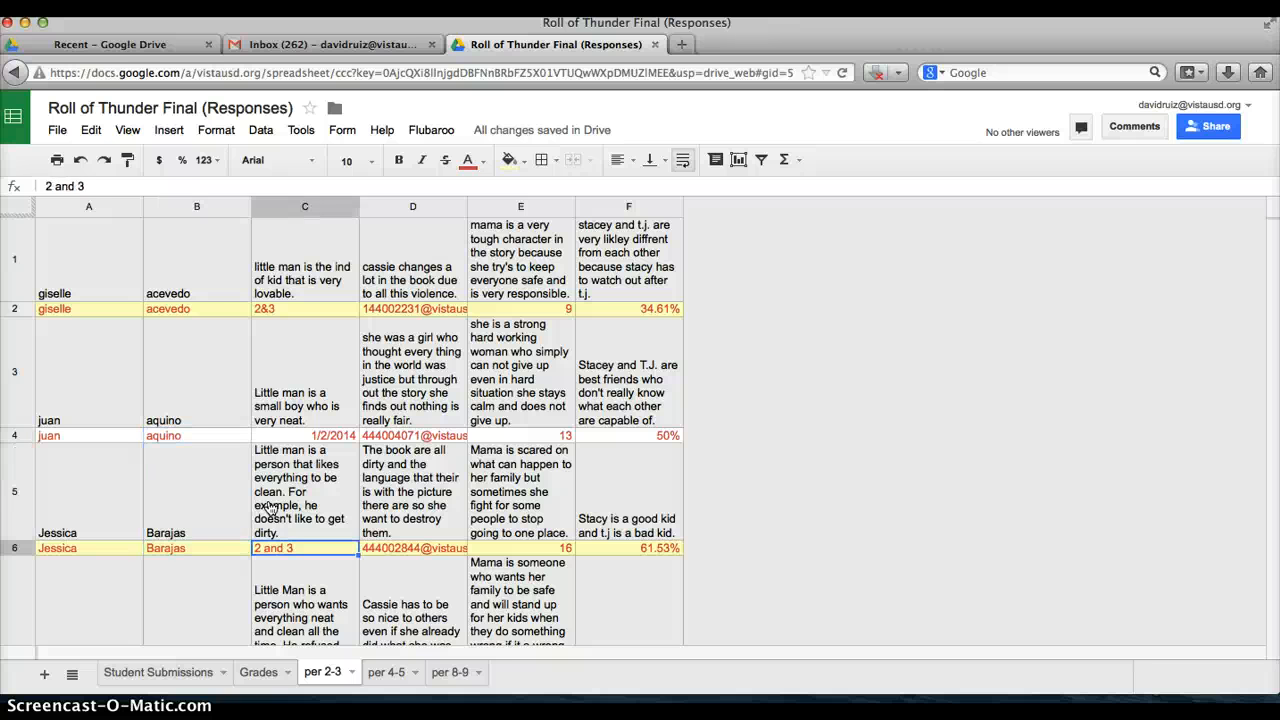
key(Right)
key(Down)
key(Up)
key(Up)
key(Up)
key(Up)
key(Up)
key(Up)
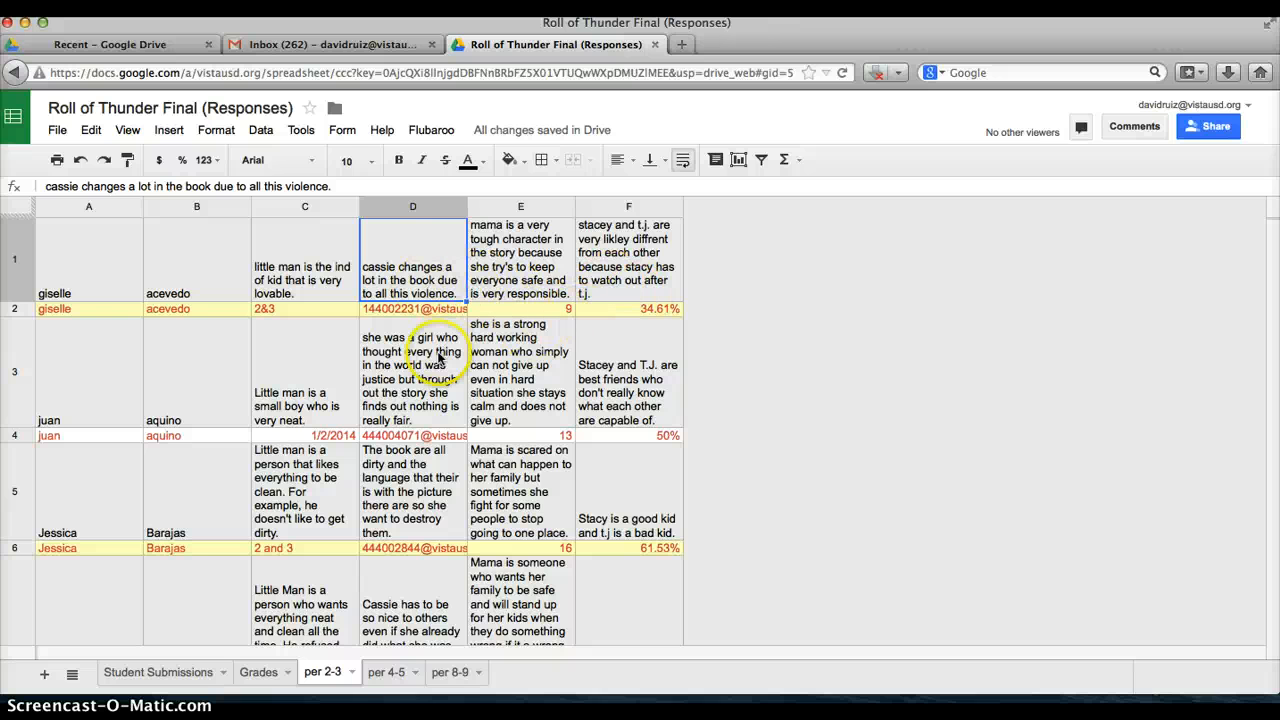
Insert one blank row above row 3, between the first and second students' records
click(16, 343)
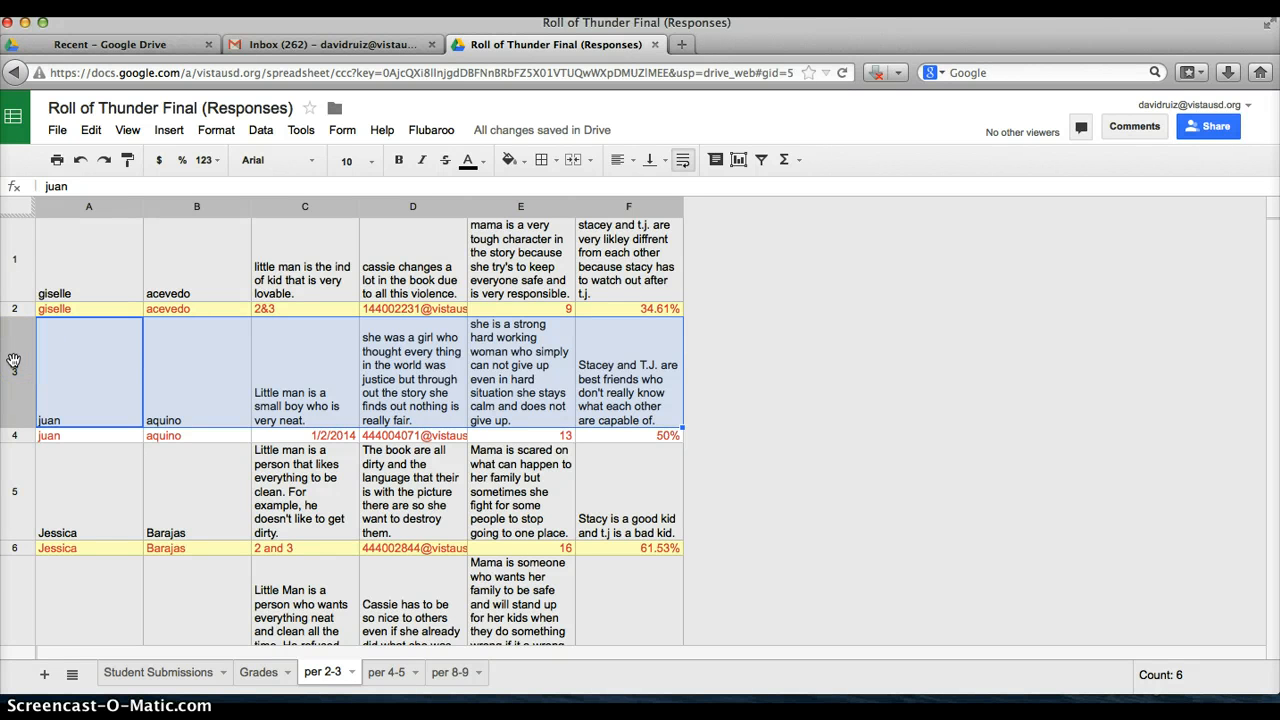
right_click(14, 365)
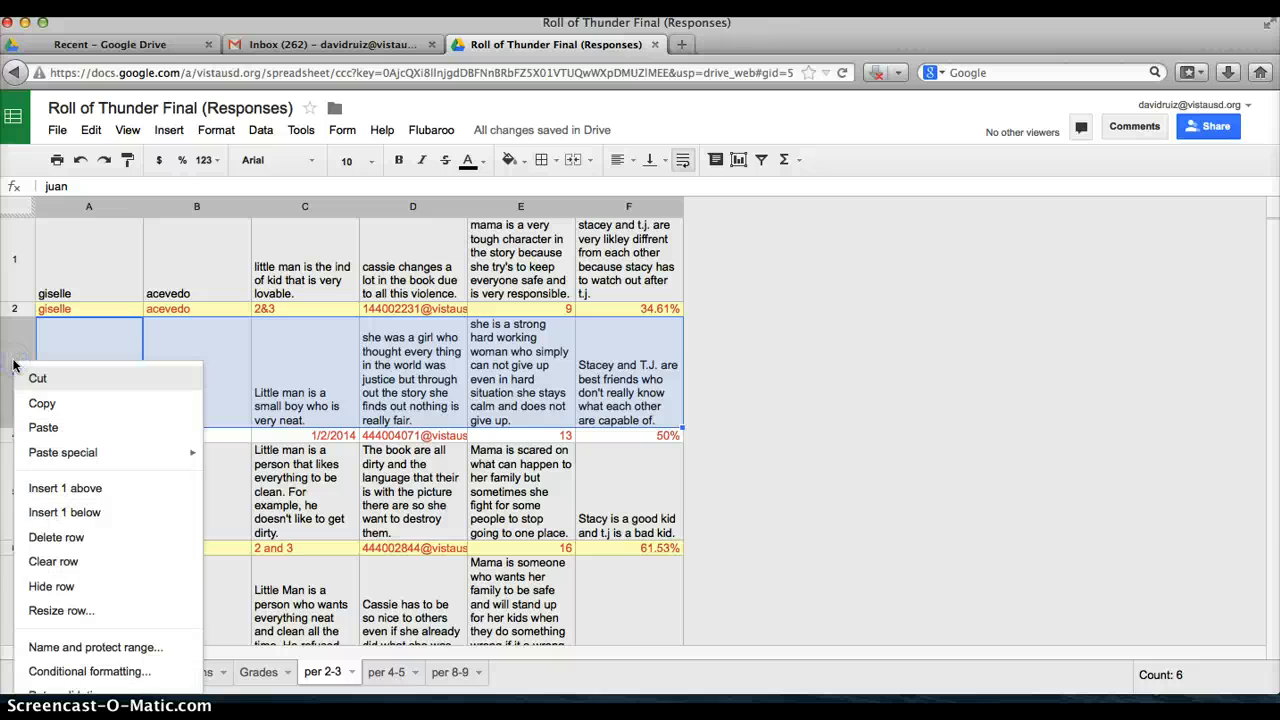
click(50, 490)
Enter the score 13/30 in cell E3 of the blank row, under the first student's points
key(Right)
key(Right)
key(Right)
key(Right)
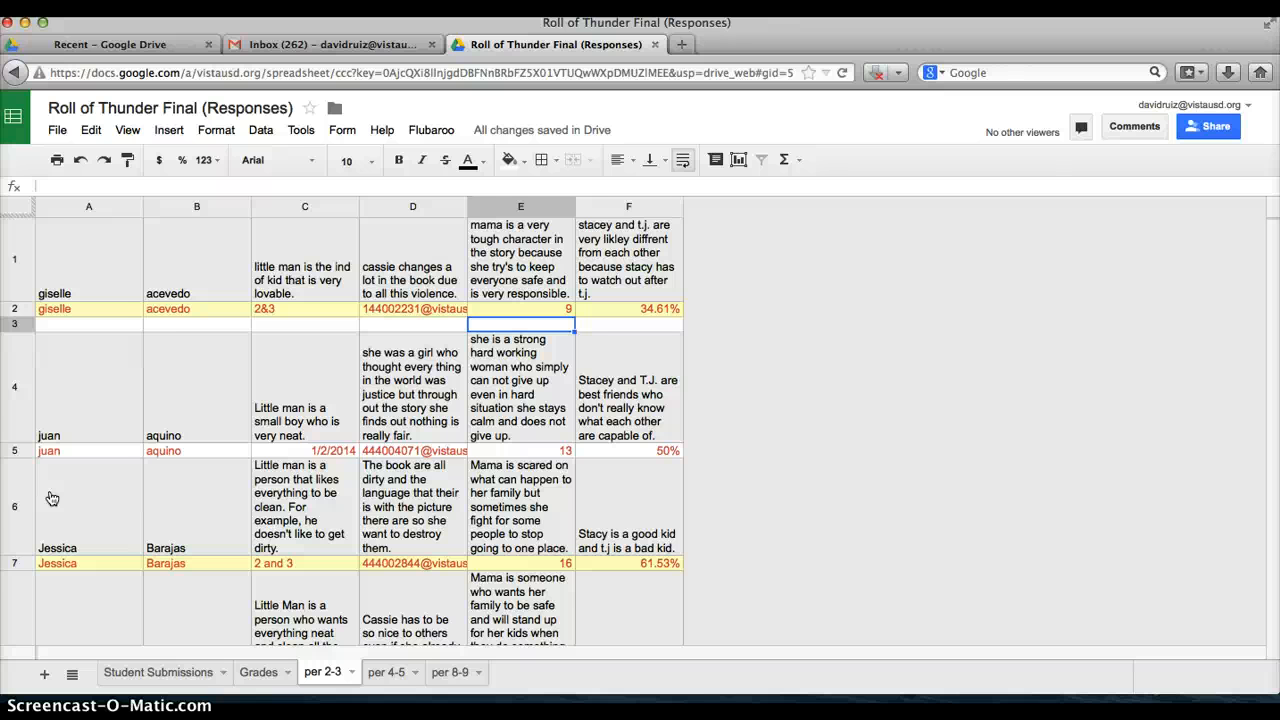
text(13/30)
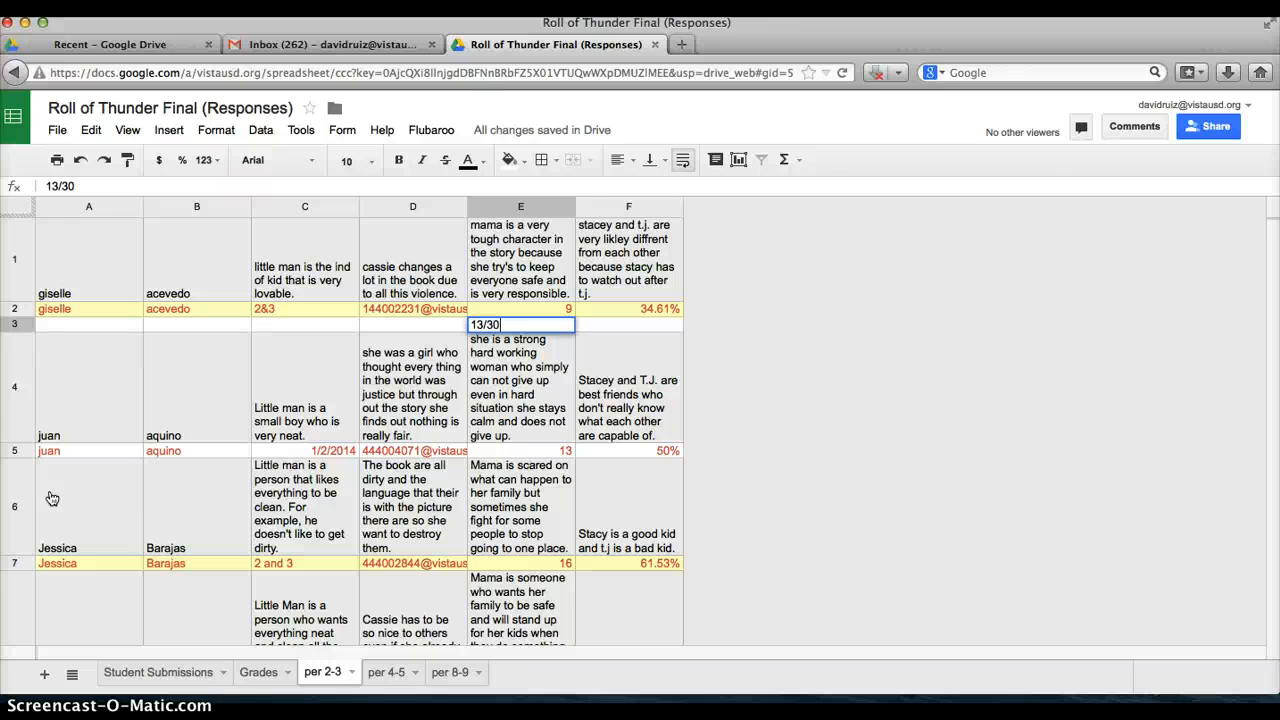
key(Tab)
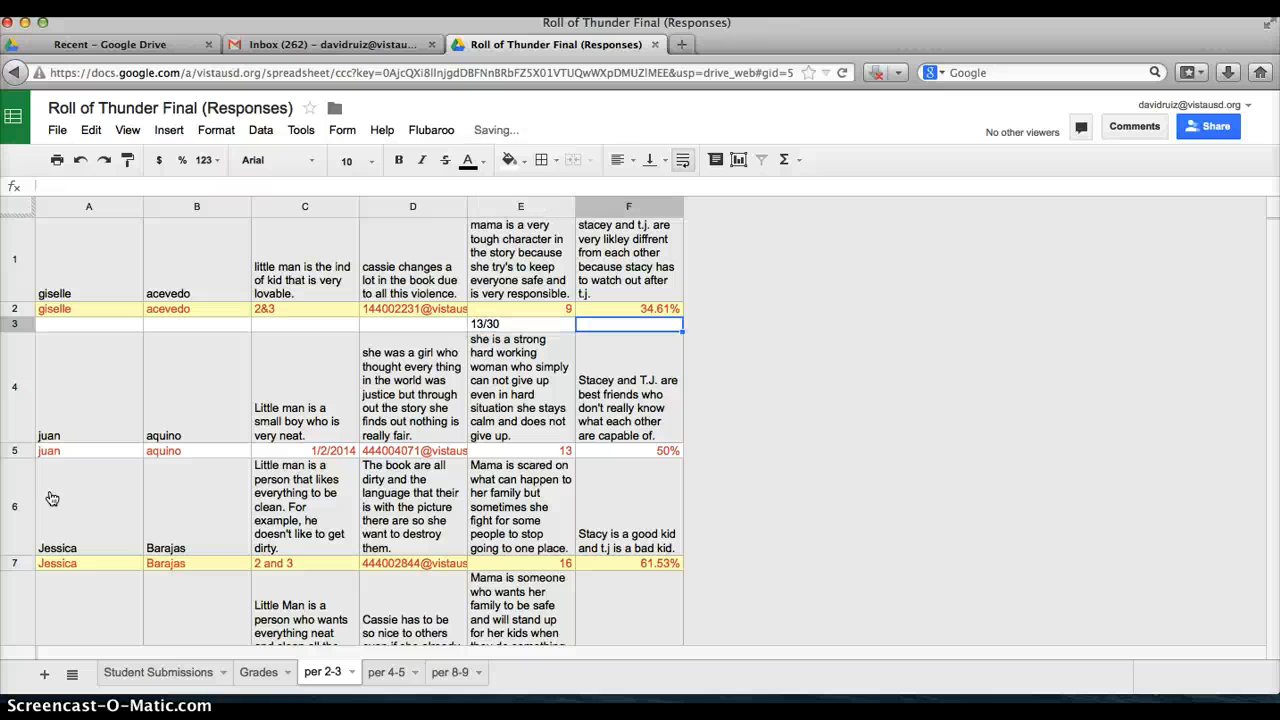